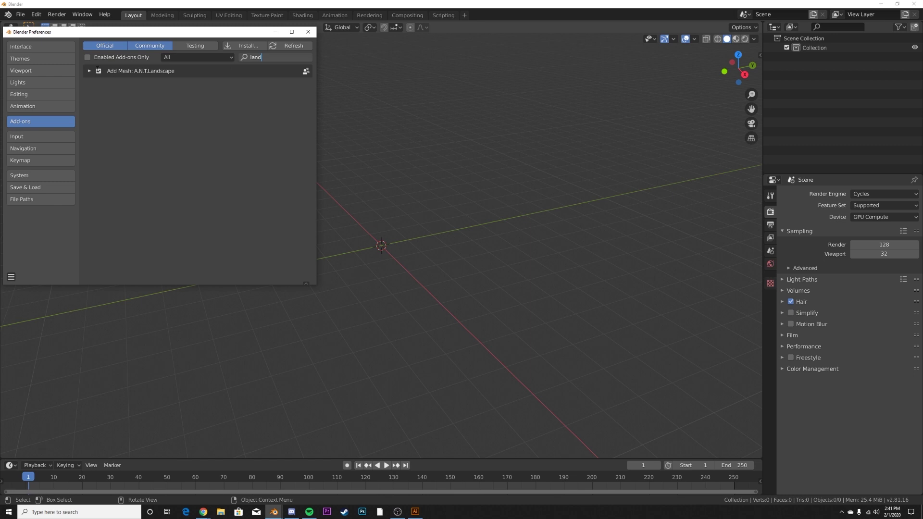
- Close the preferences, add a Landscape mesh at the scene origin, and expand its Another Noise Tool settings
click(308, 32)
key(shift+a)
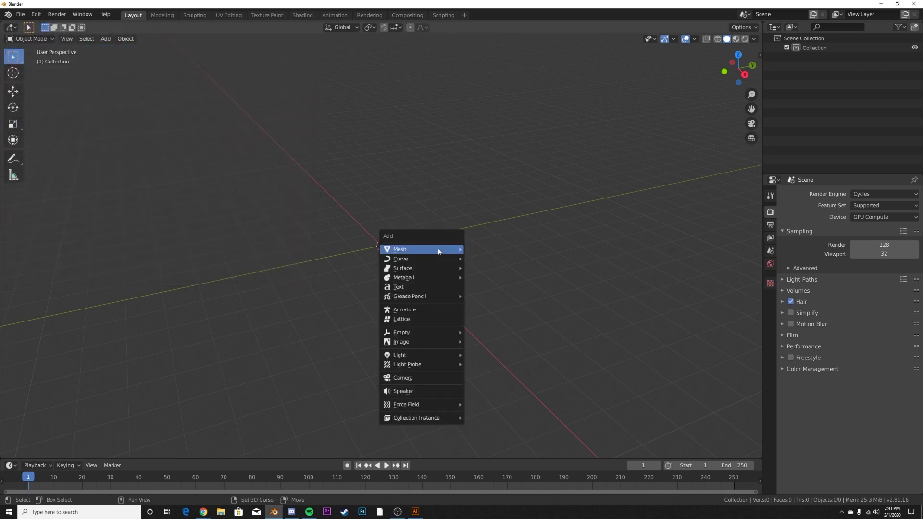
mouse_move(438, 250)
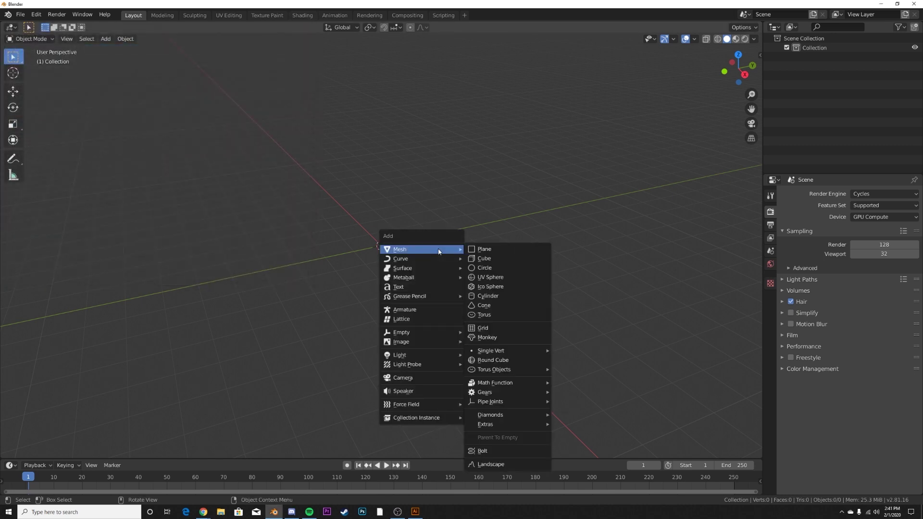
click(491, 464)
middle_drag(462, 247, 327, 251)
click(65, 450)
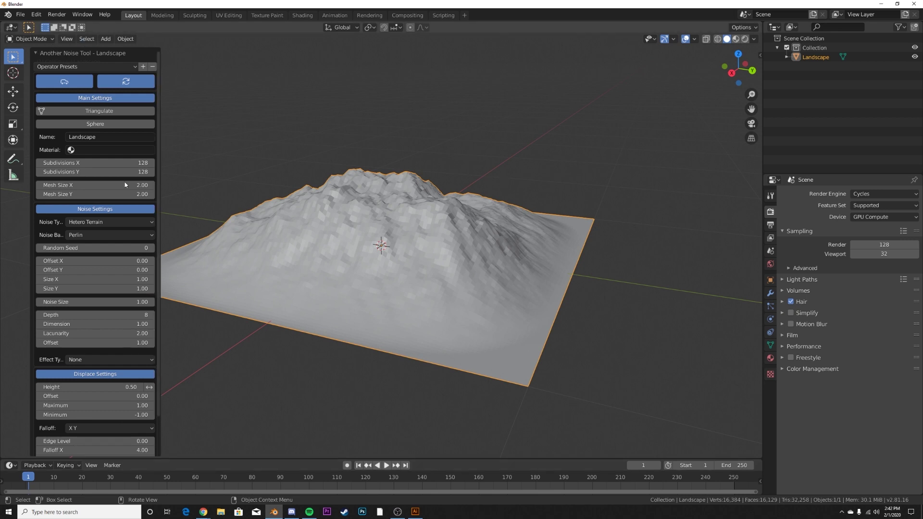
- Try other operator presets on the landscape, including Ridged, and view the resulting terrain
click(90, 66)
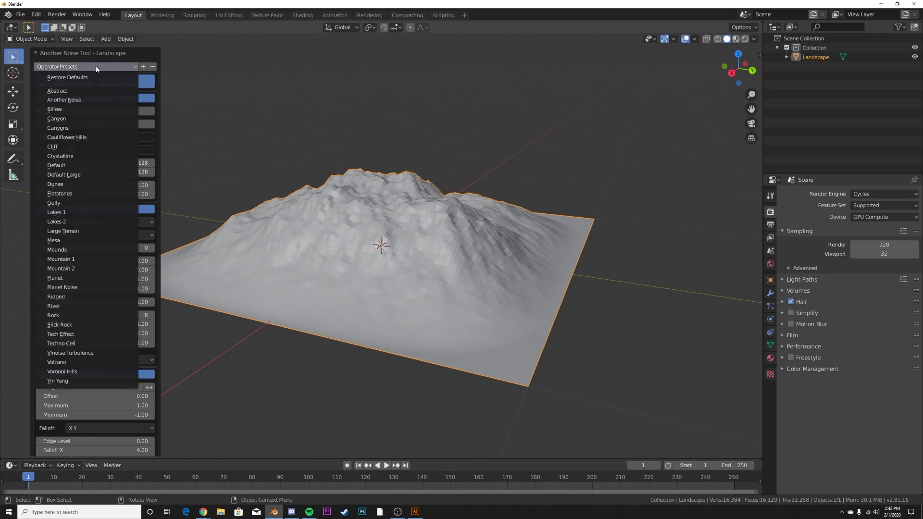
middle_drag(347, 222, 471, 331)
click(91, 66)
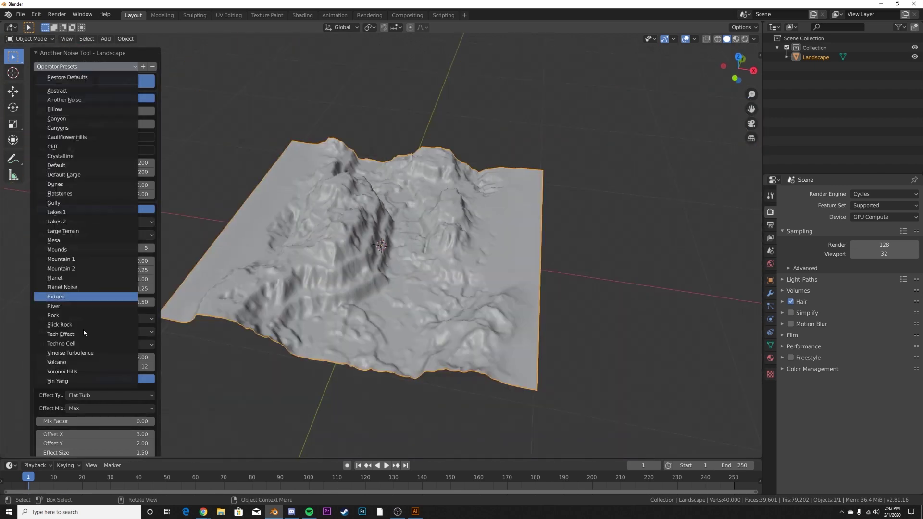
click(67, 297)
middle_drag(374, 289, 371, 232)
- Try the Lakes 2 operator preset on the landscape and view the terrain up close
click(90, 67)
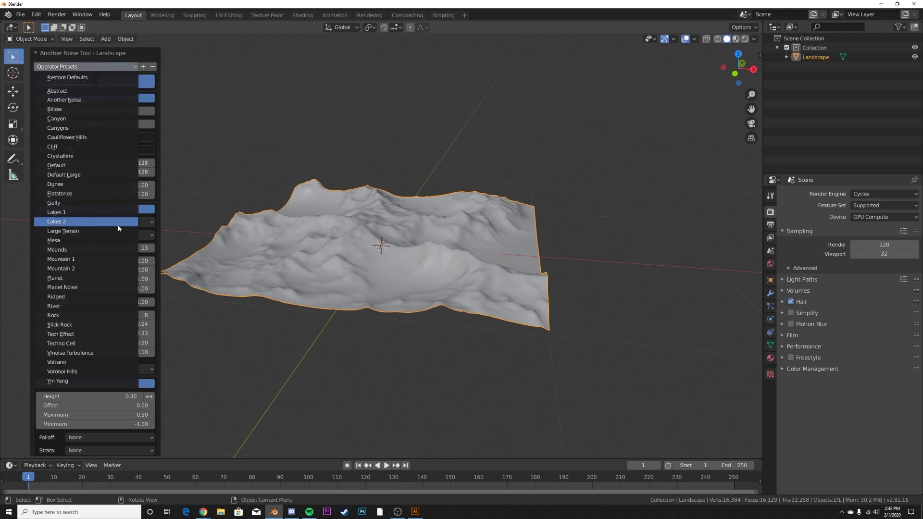
click(85, 221)
scroll(453, 267, up, 5)
middle_drag(453, 268, 447, 249)
scroll(714, 277, down, 4)
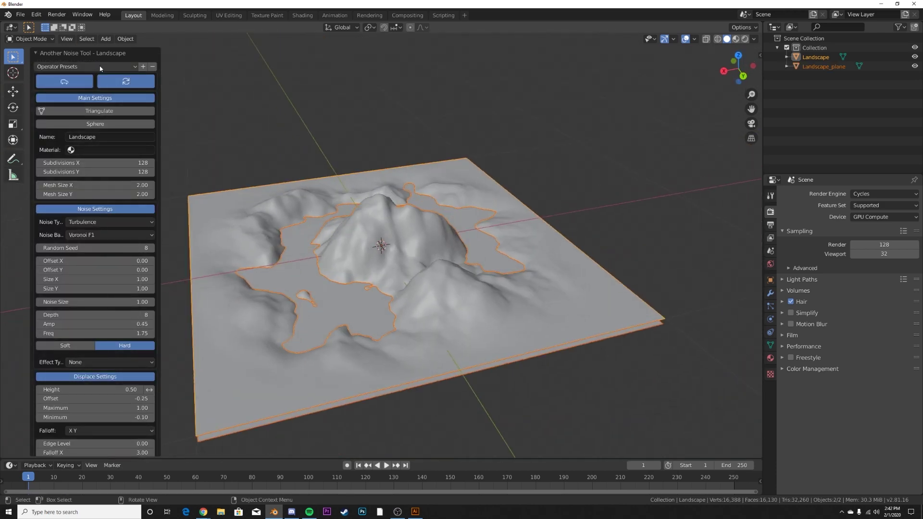
- Apply the Gully operator preset to the landscape and look through its settings
click(90, 66)
click(65, 202)
middle_drag(532, 314, 416, 276)
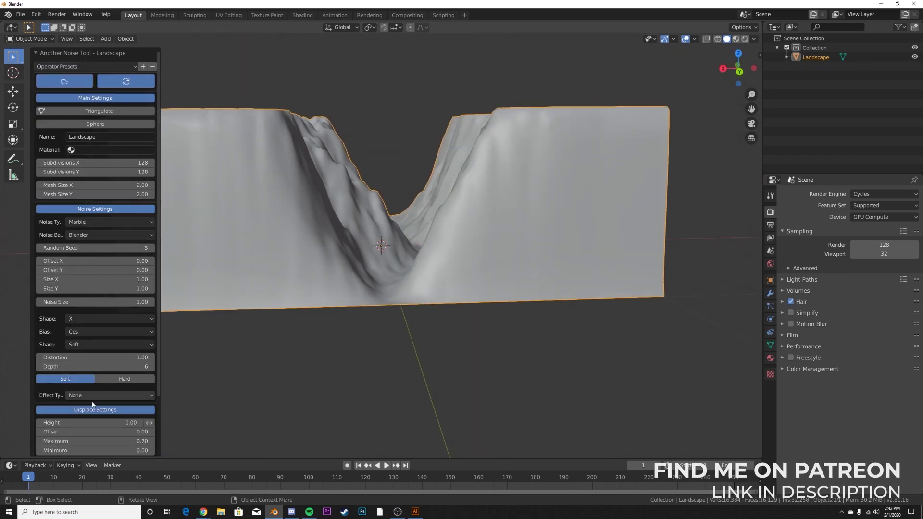
scroll(93, 355, down, 4)
scroll(92, 290, up, 3)
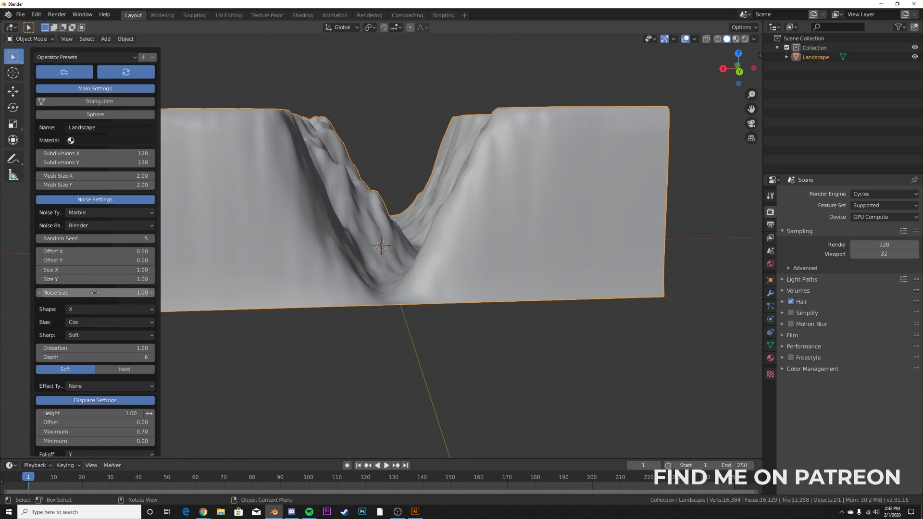
- Try the Distorted hTerrain noise type on the landscape, and return the noise type to Marble
click(85, 213)
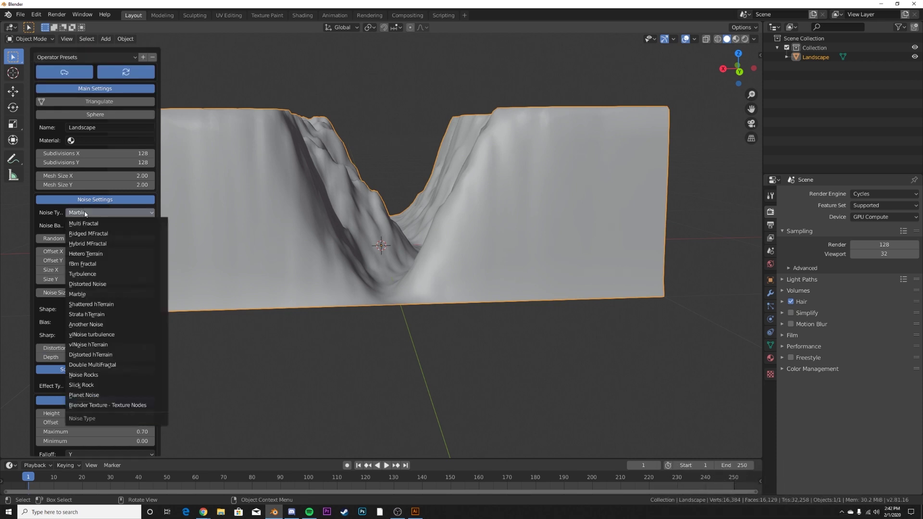
click(98, 355)
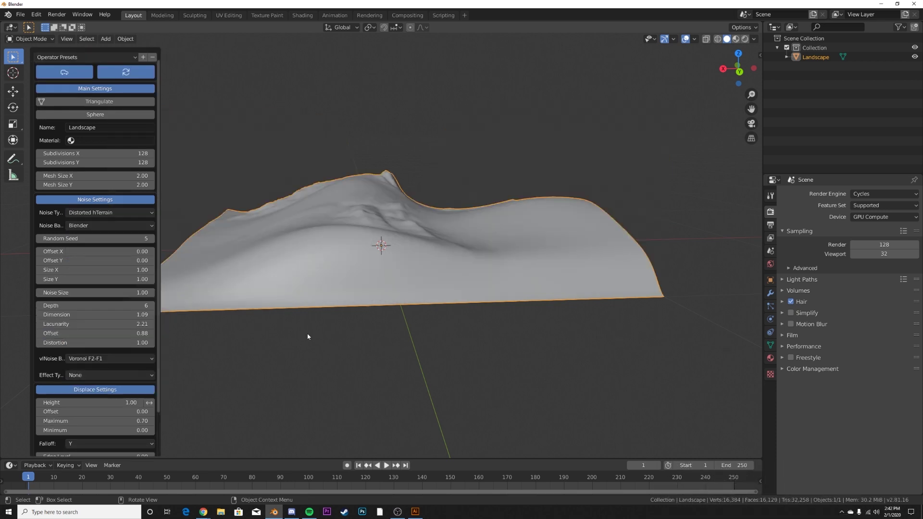
middle_drag(447, 250, 451, 293)
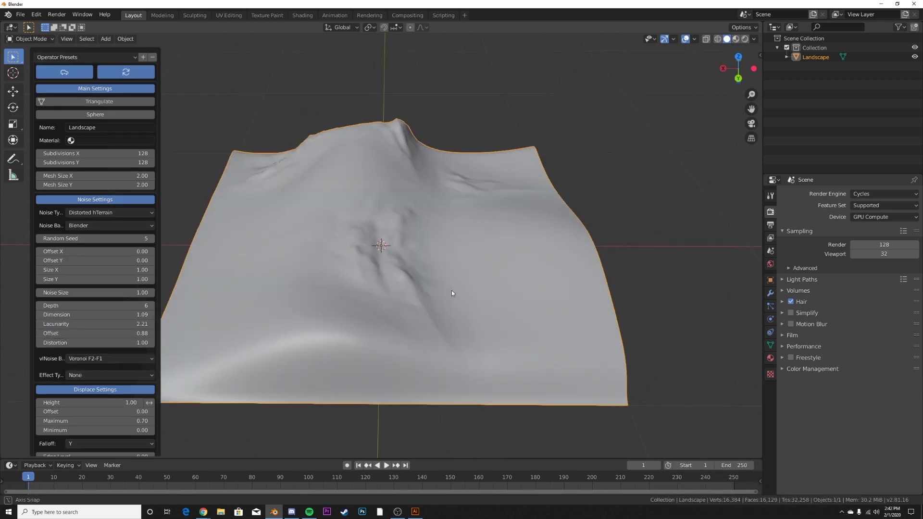
click(95, 214)
click(91, 295)
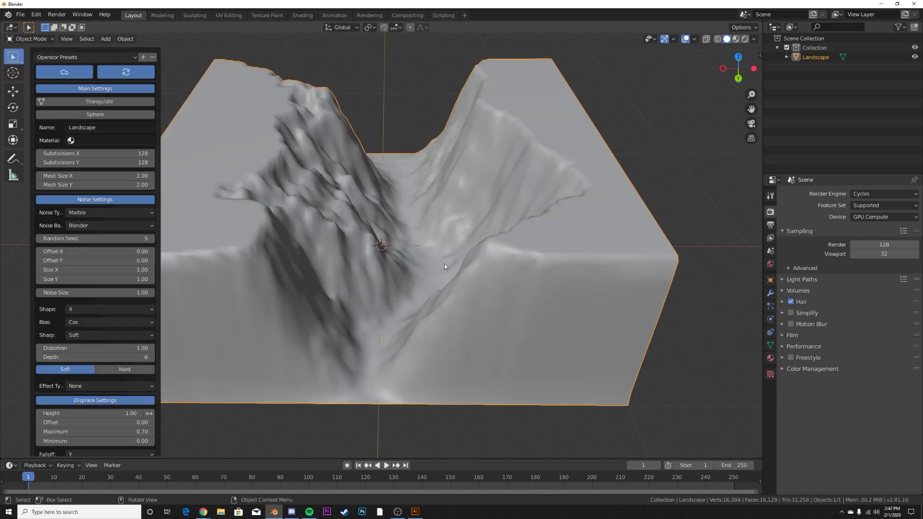
middle_drag(446, 285, 448, 246)
- Try the Zigzag effect type on the landscape and look through the displacement settings
scroll(88, 333, down, 3)
click(87, 331)
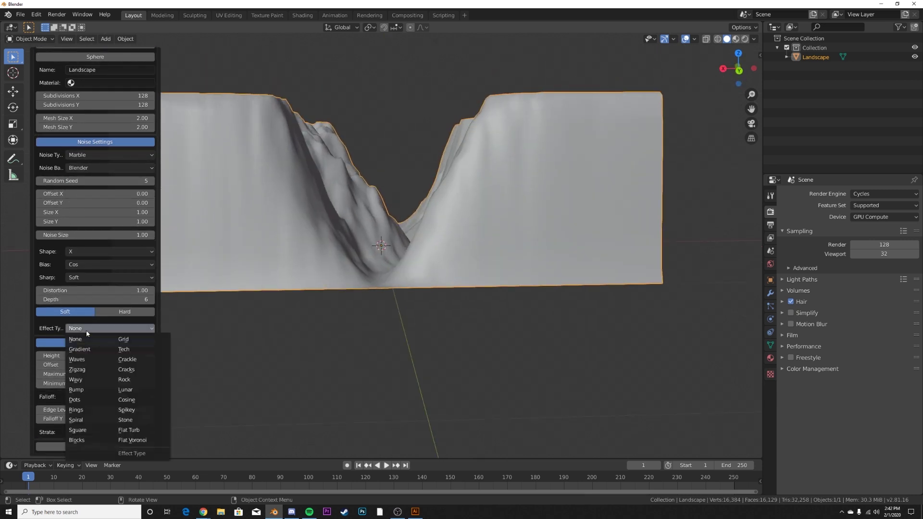
click(101, 369)
middle_drag(486, 231, 486, 250)
scroll(87, 363, down, 3)
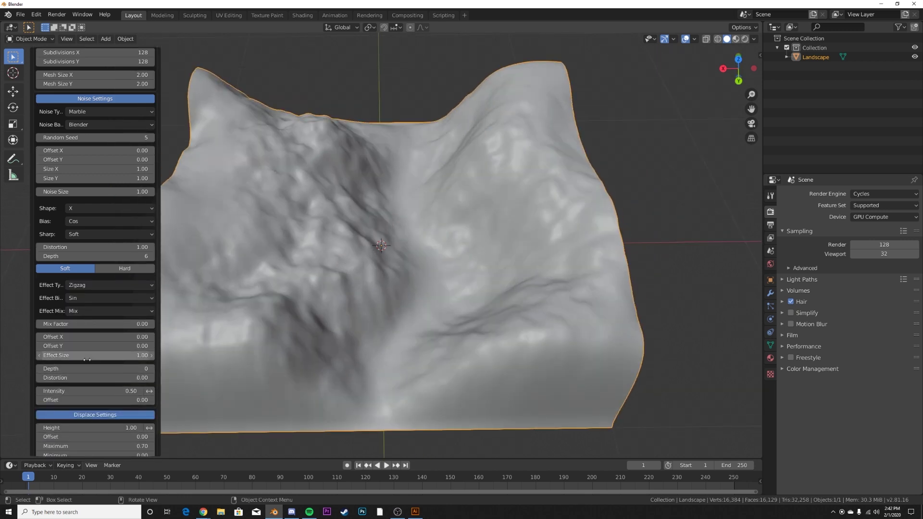
scroll(100, 375, down, 5)
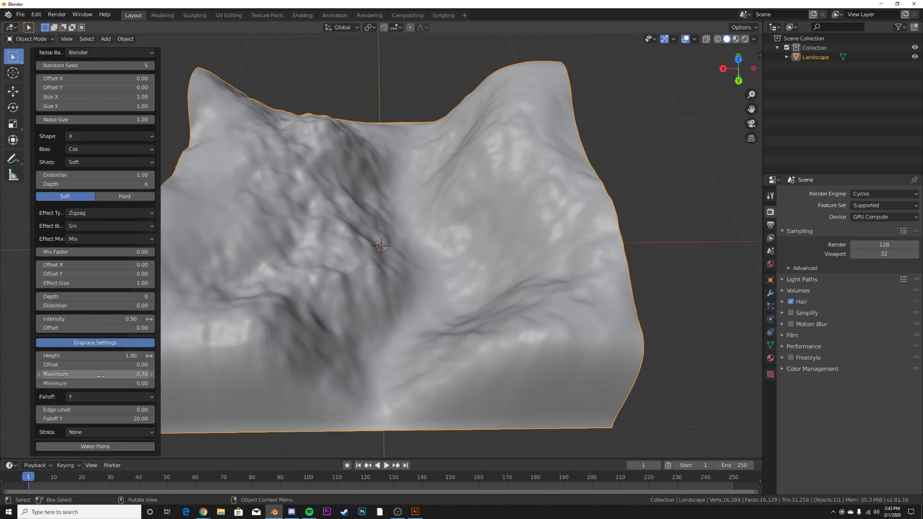
scroll(101, 376, up, 5)
- Try the Gradient and Cracks effect types on the landscape, and reset the effect type to None
click(110, 286)
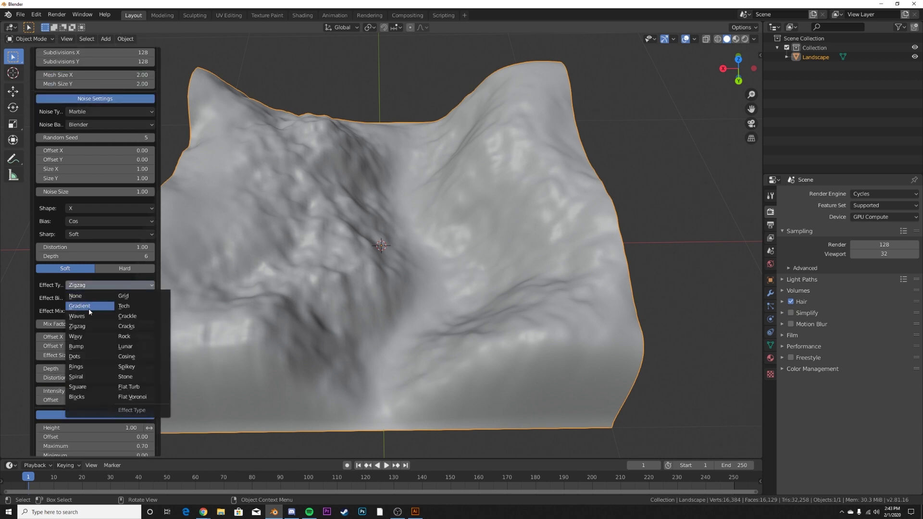
click(89, 307)
click(95, 286)
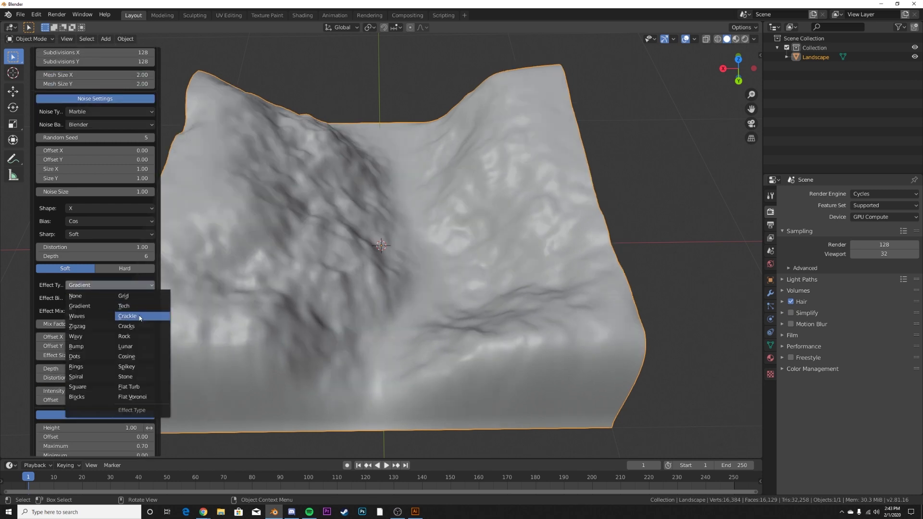
click(129, 326)
middle_drag(417, 290, 421, 260)
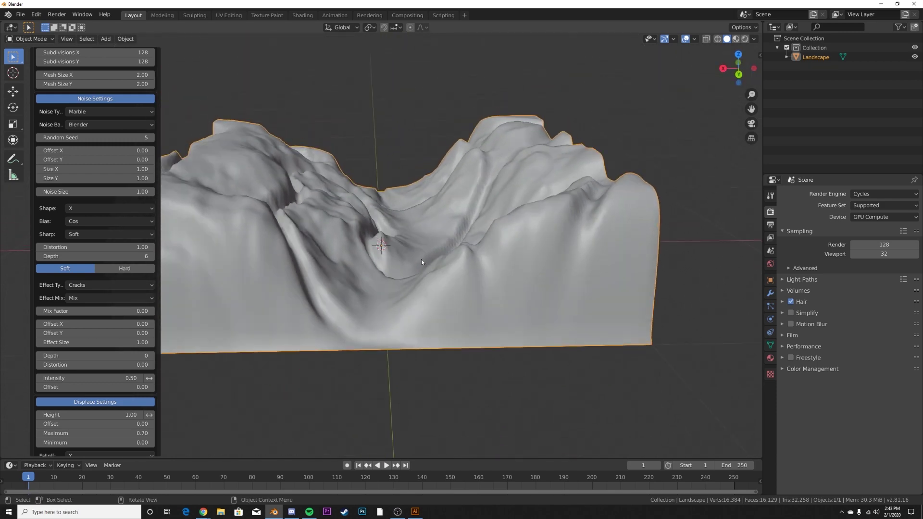
click(90, 285)
click(85, 299)
- Set the landscape noise to Hard and its displacement height to 0.85
middle_drag(394, 245, 407, 293)
drag(144, 356, 108, 356)
mouse_move(433, 296)
middle_down()
mouse_move(440, 302)
mouse_move(437, 290)
middle_up()
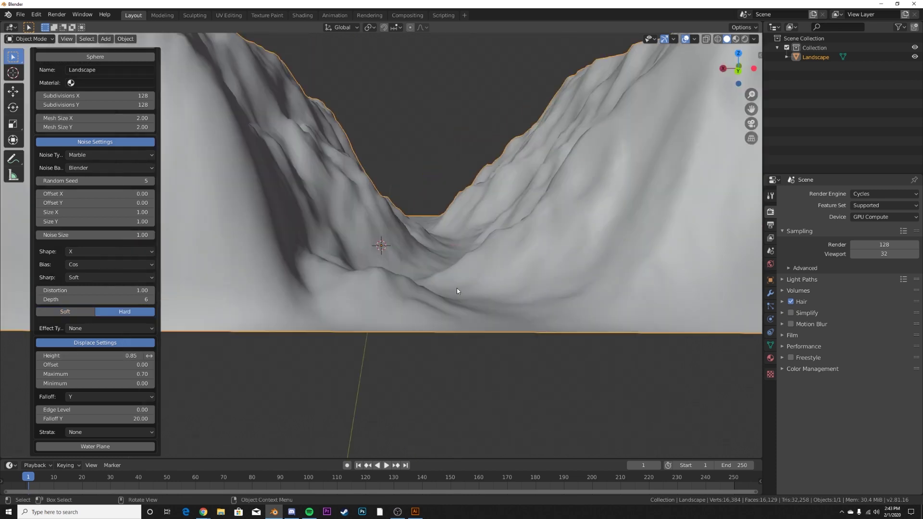
- Examine the landscape's mesh density in Edit Mode and its overall shape from several angles in Object Mode
scroll(456, 287, down, 3)
middle_drag(458, 262, 395, 262)
key(alt+a)
click(345, 264)
key(Tab)
scroll(463, 285, up, 5)
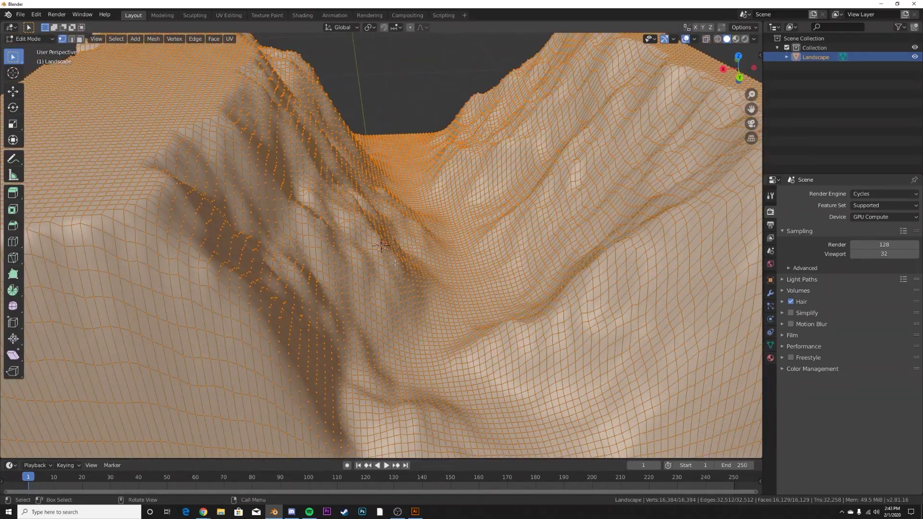
key(Tab)
middle_drag(505, 251, 451, 278)
scroll(489, 317, down, 8)
scroll(451, 281, up, 6)
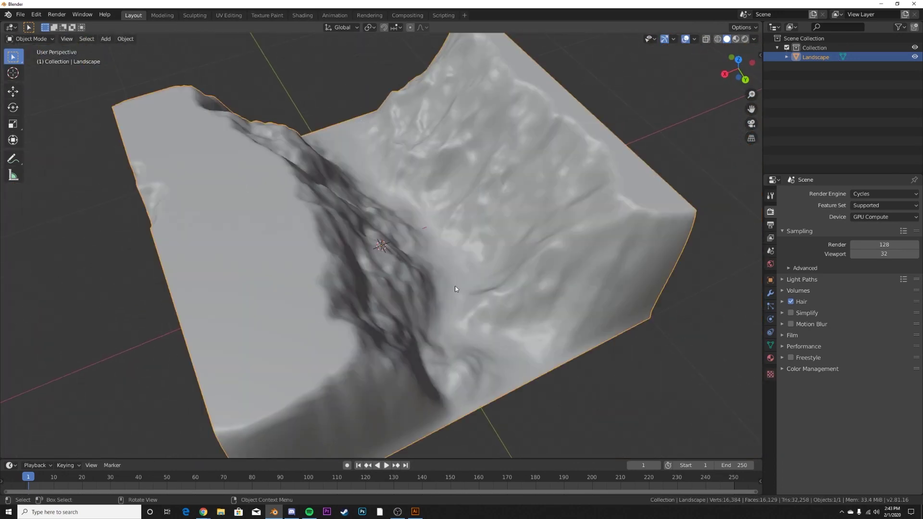
middle_drag(488, 300, 454, 284)
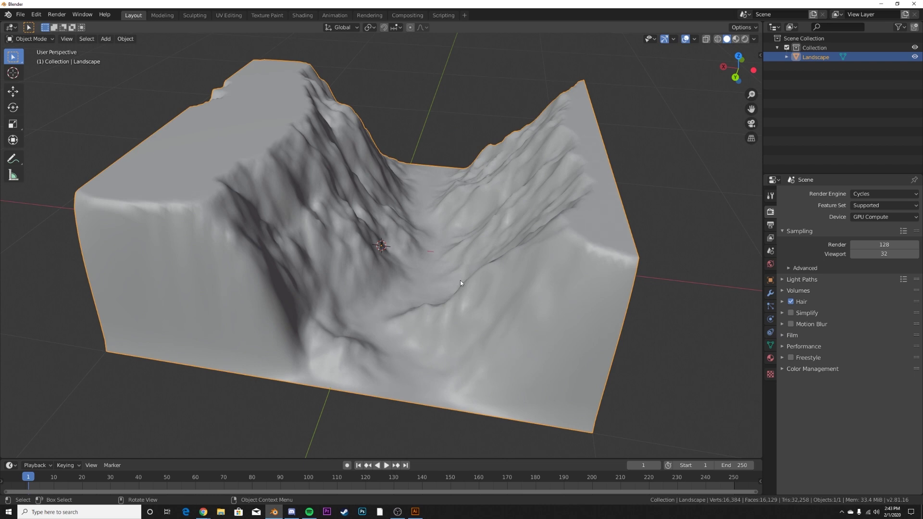
middle_drag(295, 250, 482, 279)
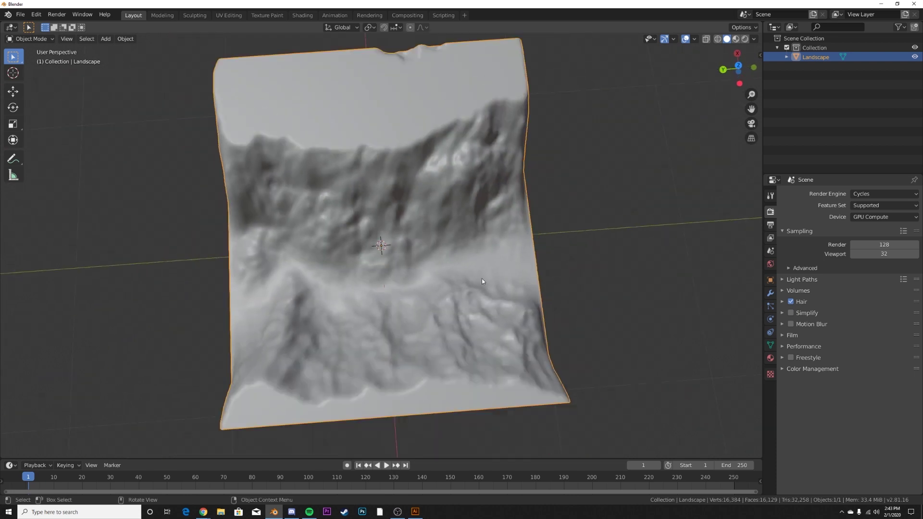
- Scale the landscape uniformly by 5 and apply its scale
scroll(503, 241, down, 3)
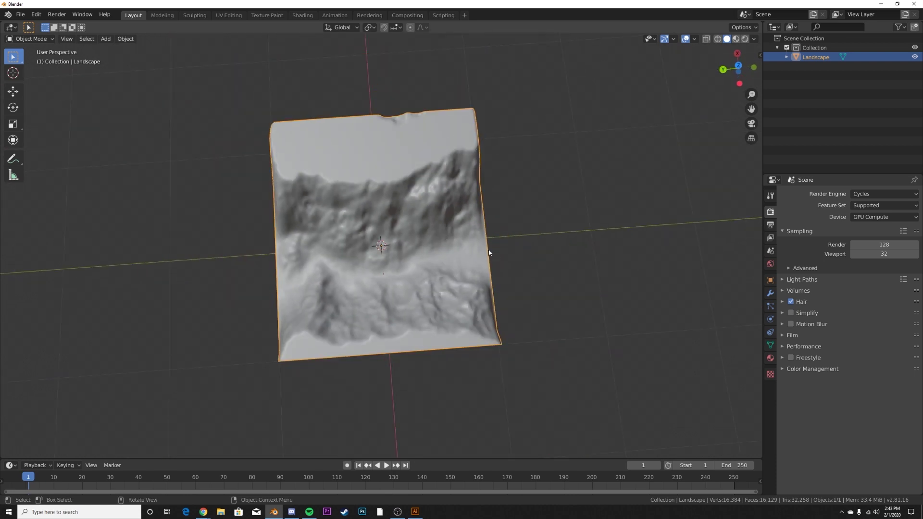
text(s5)
key(Return)
scroll(487, 253, down, 7)
middle_drag(486, 252, 380, 233)
key(ctrl+a)
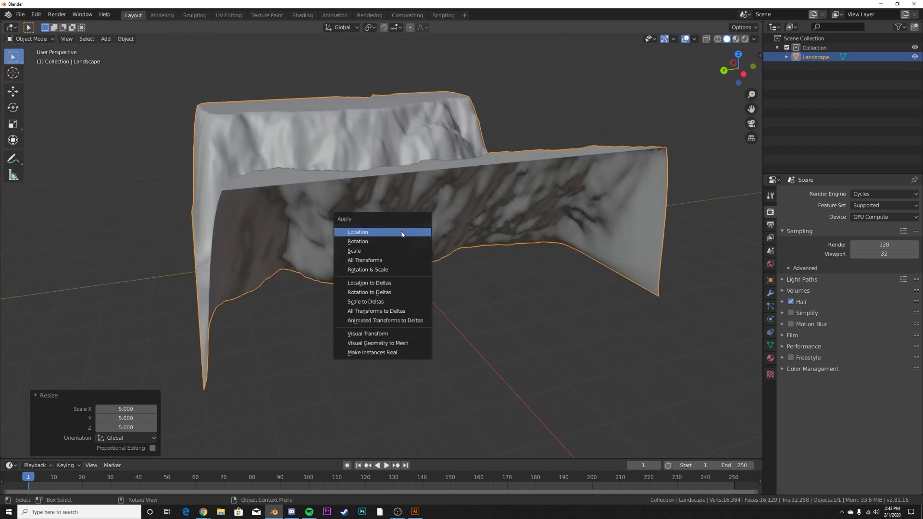
click(377, 251)
key(ctrl+a)
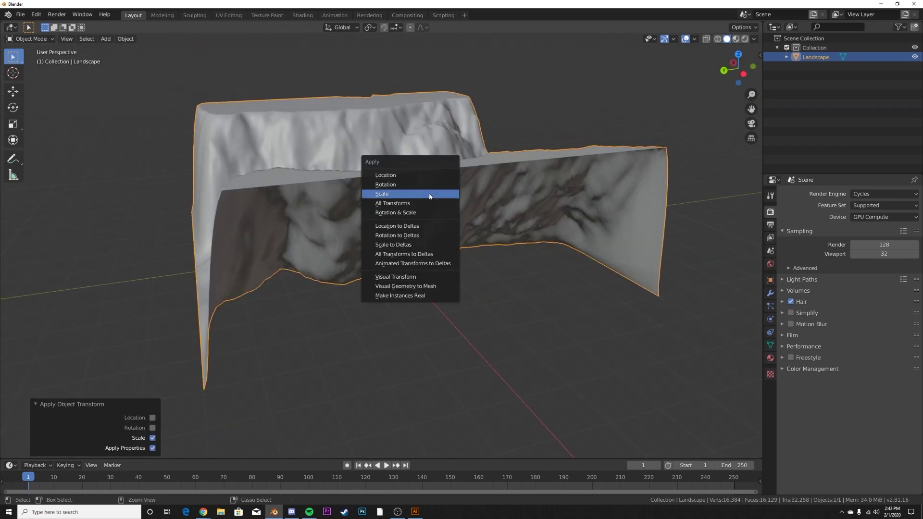
- Add a Plain Axes empty and move it along the negative Y axis to the landscape's open end
middle_drag(479, 200, 518, 259)
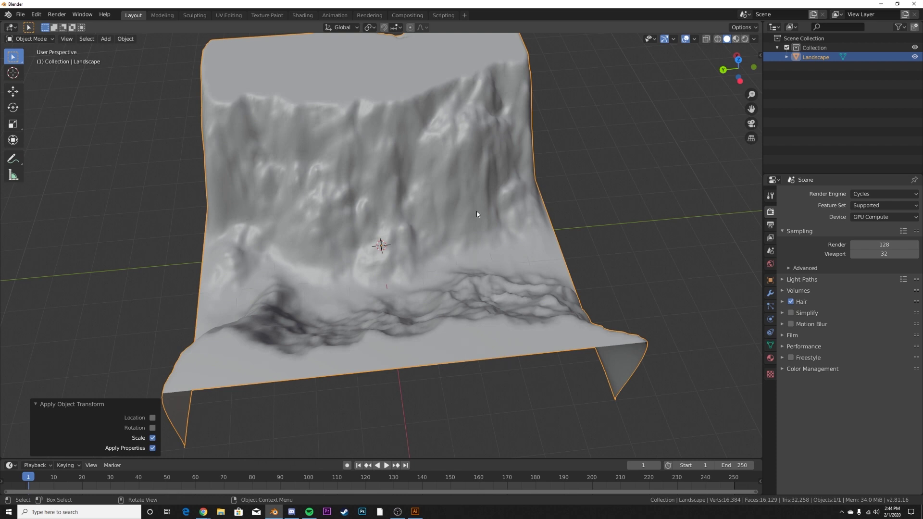
key(shift+a)
mouse_move(454, 301)
click(526, 296)
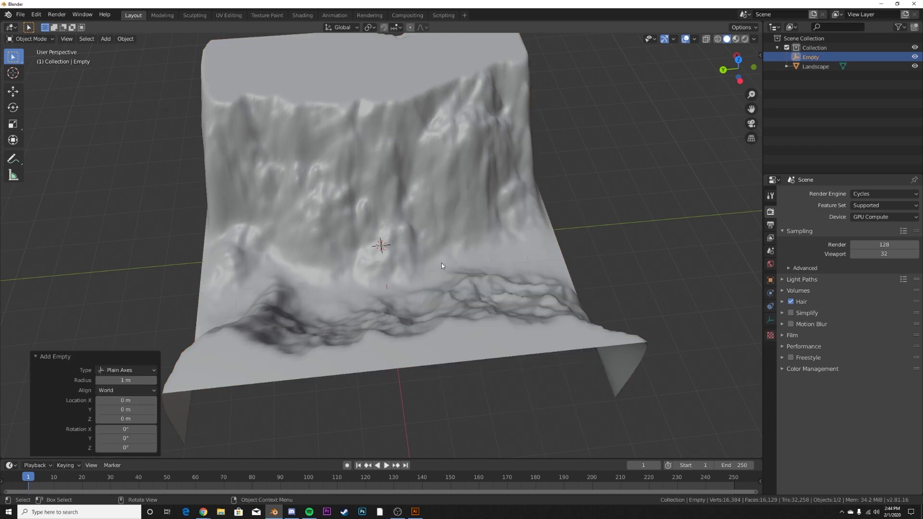
click(14, 92)
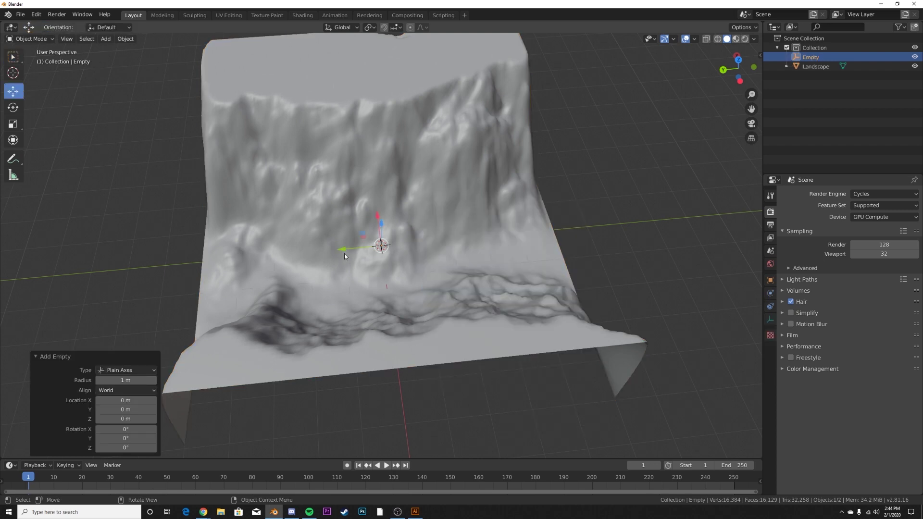
drag(347, 257, 475, 254)
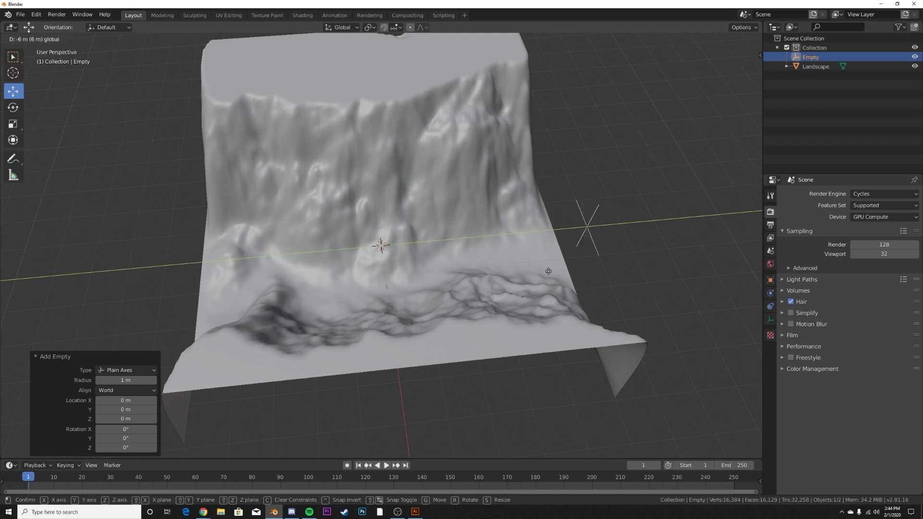
drag(531, 274, 519, 277)
- Confirm the empty's position and add a Mirror modifier to the landscape
click(420, 237)
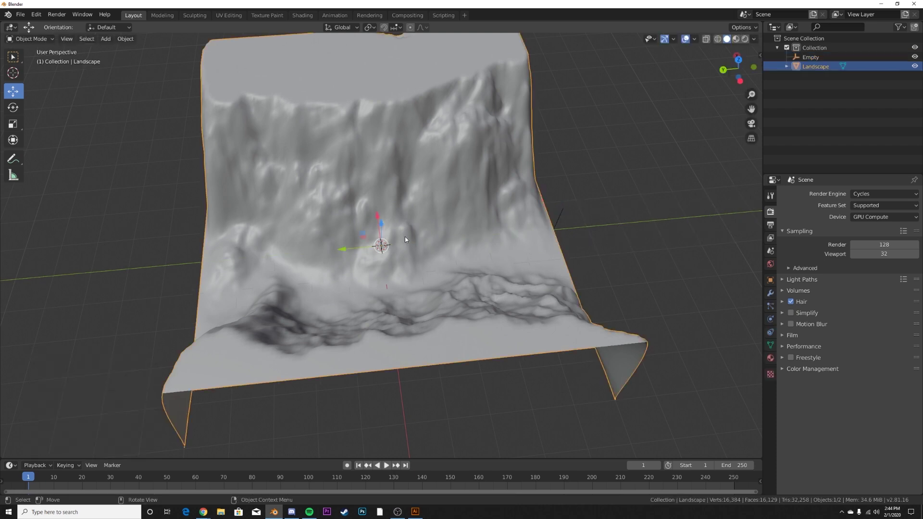
shift+middle_drag(408, 235, 281, 241)
click(770, 293)
click(808, 194)
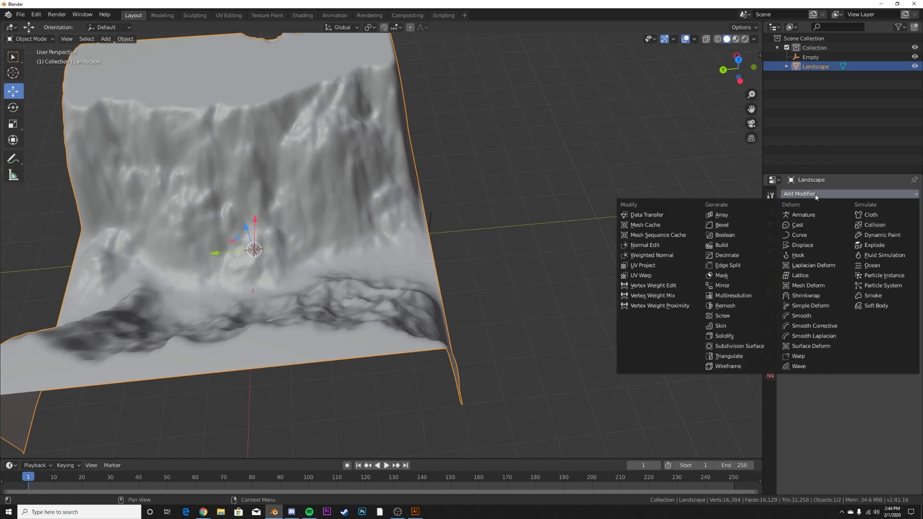
click(722, 285)
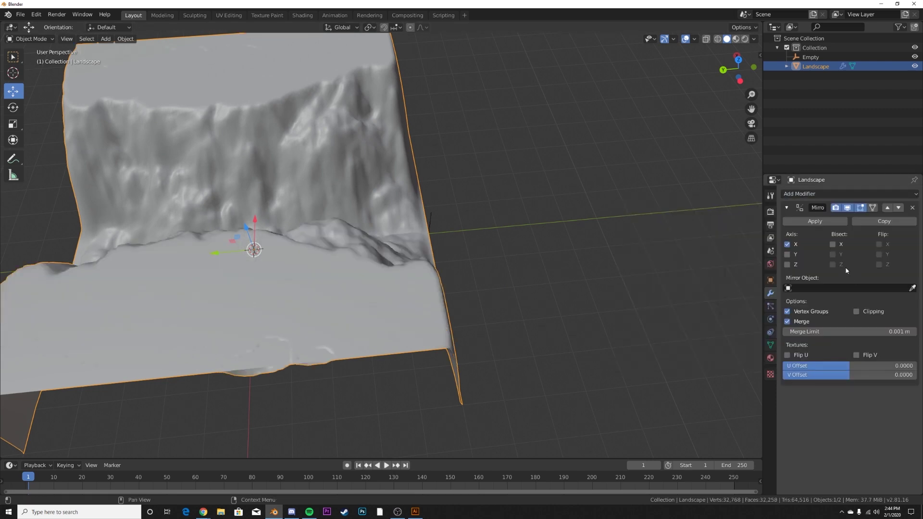
- Set the Mirror modifier to use the Empty as its mirror object and mirror on the Y axis only
click(786, 246)
click(818, 287)
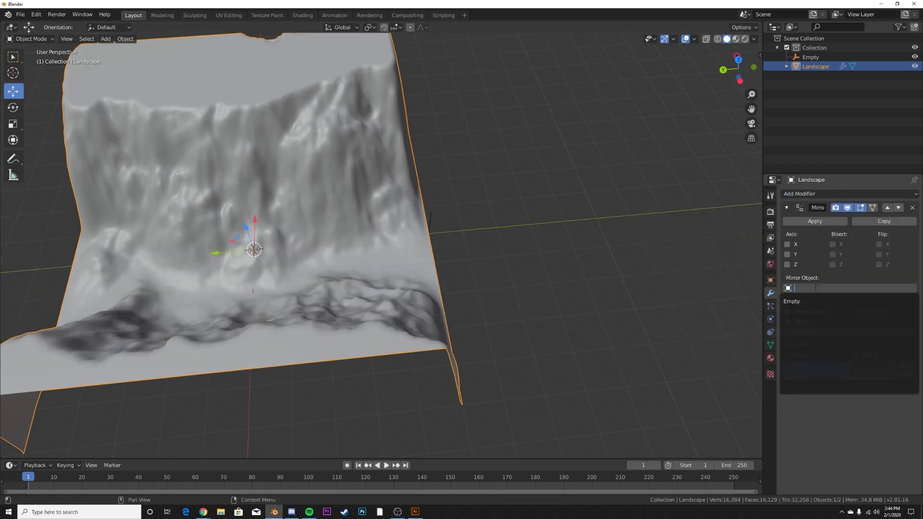
click(802, 301)
click(786, 264)
click(787, 265)
click(787, 254)
middle_drag(409, 250, 129, 159)
- Add an Array modifier to the landscape with a relative offset of 0 in X and -1 in Y
click(806, 193)
click(748, 220)
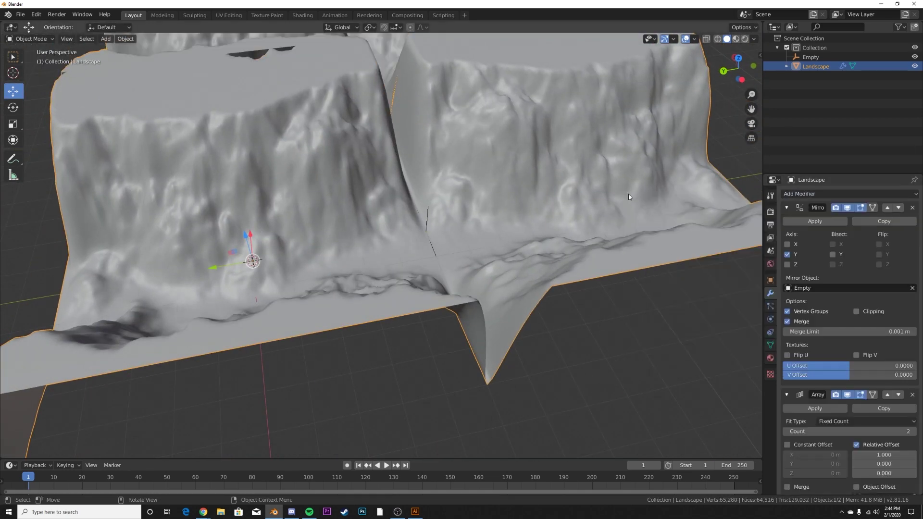
scroll(618, 213, down, 4)
scroll(897, 372, down, 3)
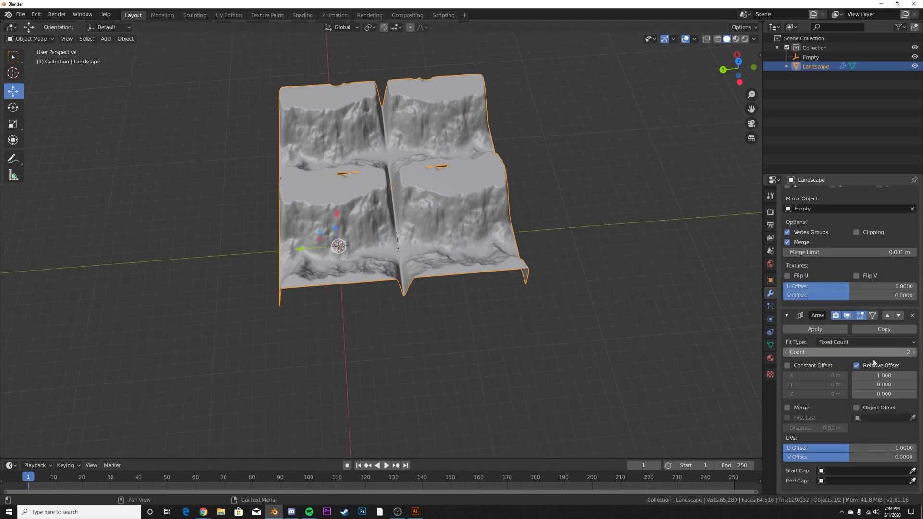
text(0)
key(Return)
drag(875, 384, 882, 383)
click(881, 383)
text(-1)
key(Return)
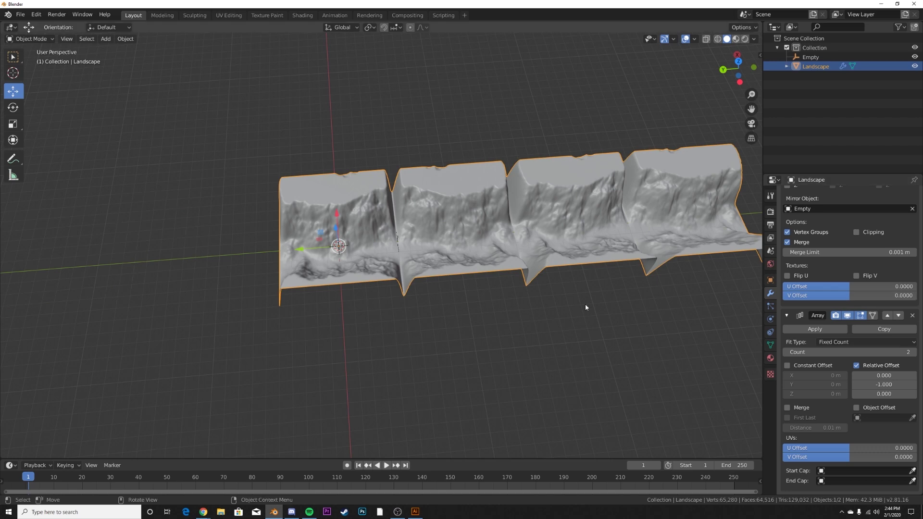
- Examine the extended valley from above and from inside, looking along its floor between the slopes
middle_drag(585, 304, 613, 269)
scroll(484, 218, up, 12)
shift+middle_drag(468, 224, 419, 406)
scroll(409, 342, down, 5)
scroll(409, 343, down, 2)
middle_drag(435, 347, 423, 262)
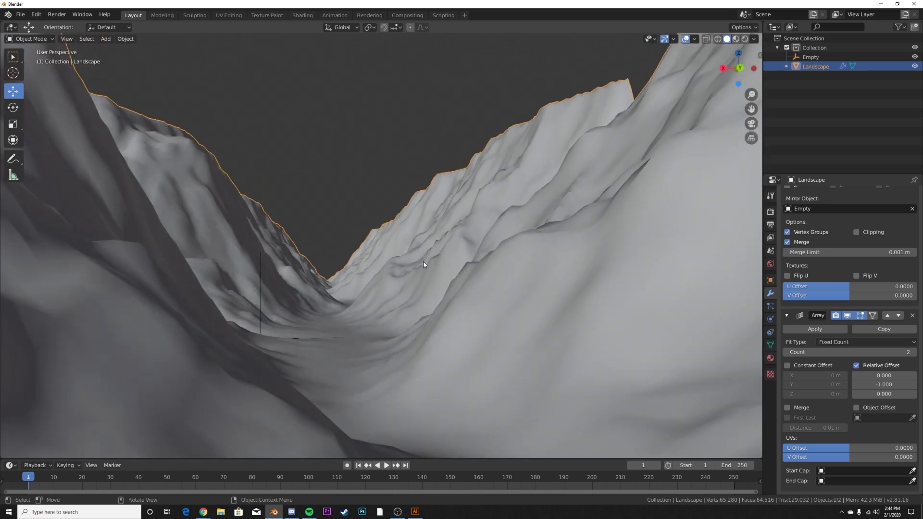
scroll(416, 267, down, 5)
middle_drag(419, 251, 415, 266)
- Add a plane and move it along Y and X to the middle of the landscape chain
key(shift+a)
mouse_move(509, 68)
click(537, 73)
middle_drag(459, 212, 374, 300)
scroll(323, 249, down, 4)
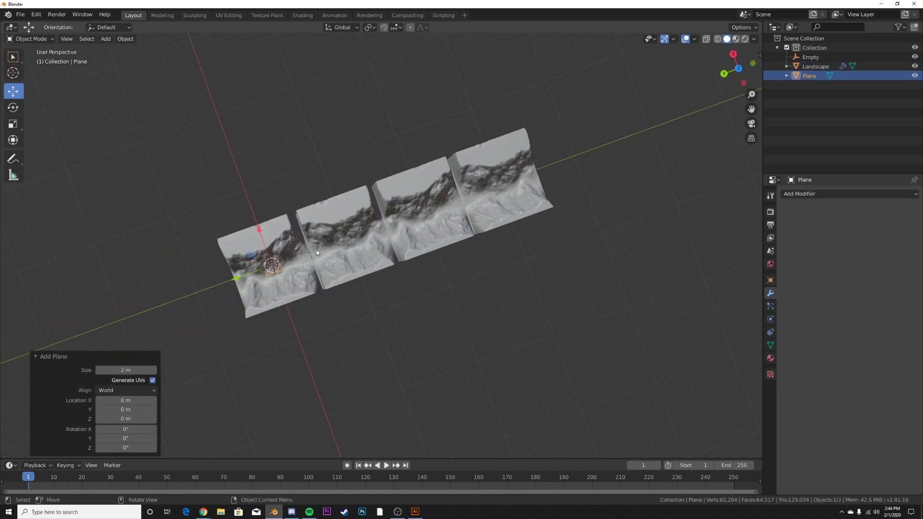
drag(244, 269, 363, 265)
drag(373, 190, 376, 197)
- Scale the plane uniformly by about 2.67 and along Y by about 8.59 to span the whole valley
key(s)
click(543, 272)
click(13, 124)
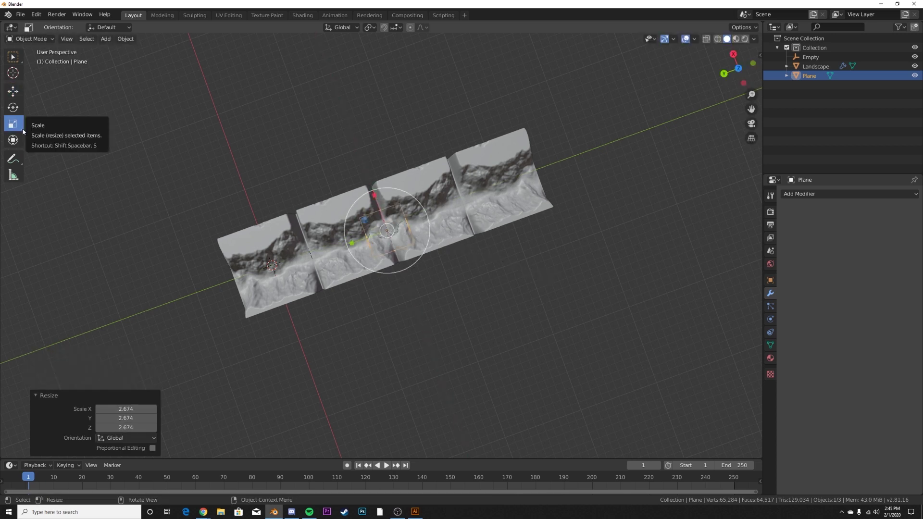
drag(353, 244, 84, 295)
middle_drag(85, 295, 313, 272)
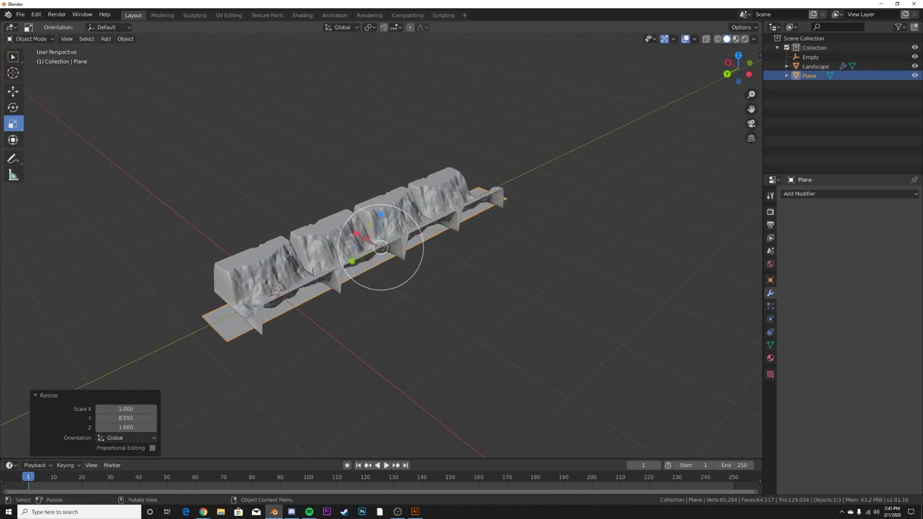
- Raise the plane about 0.22 m along Z to form a water surface on the valley floor, and deselect it
click(14, 90)
middle_drag(367, 222, 419, 201)
scroll(391, 217, up, 4)
scroll(419, 202, up, 2)
scroll(419, 201, up, 2)
drag(351, 247, 350, 233)
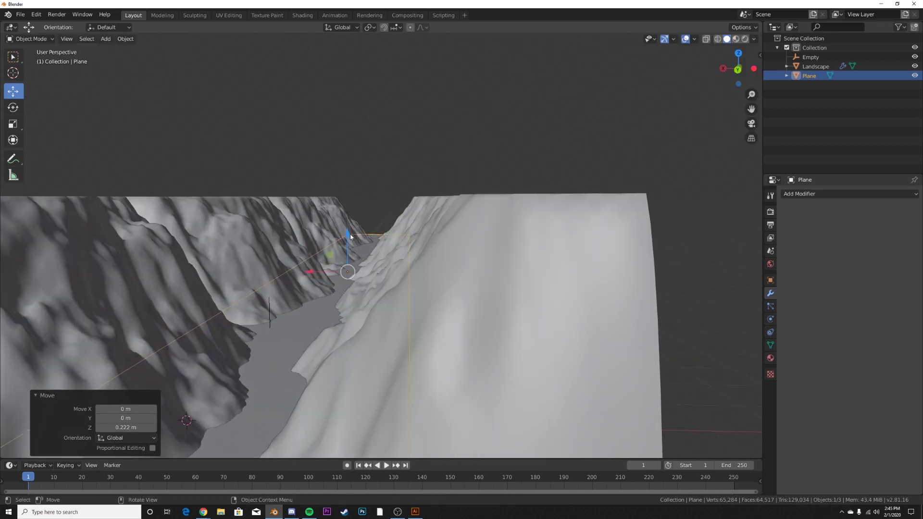
click(438, 124)
scroll(410, 227, down, 3)
middle_drag(414, 227, 414, 222)
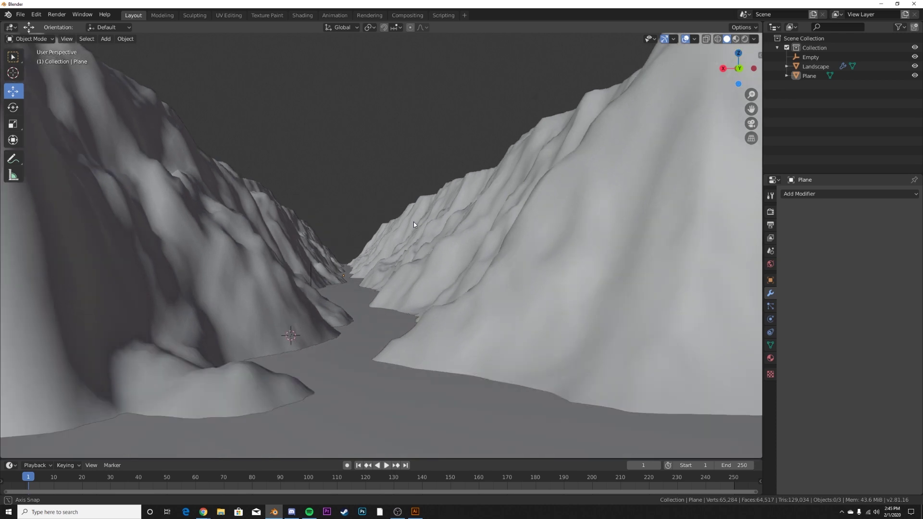
scroll(397, 255, down, 4)
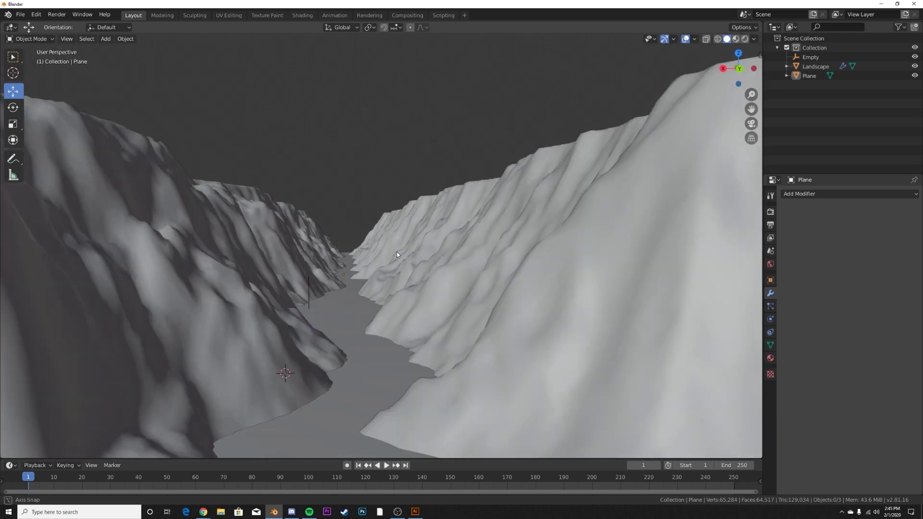
- Switch the viewport to Material Preview and create a new material for the plane
key(z)
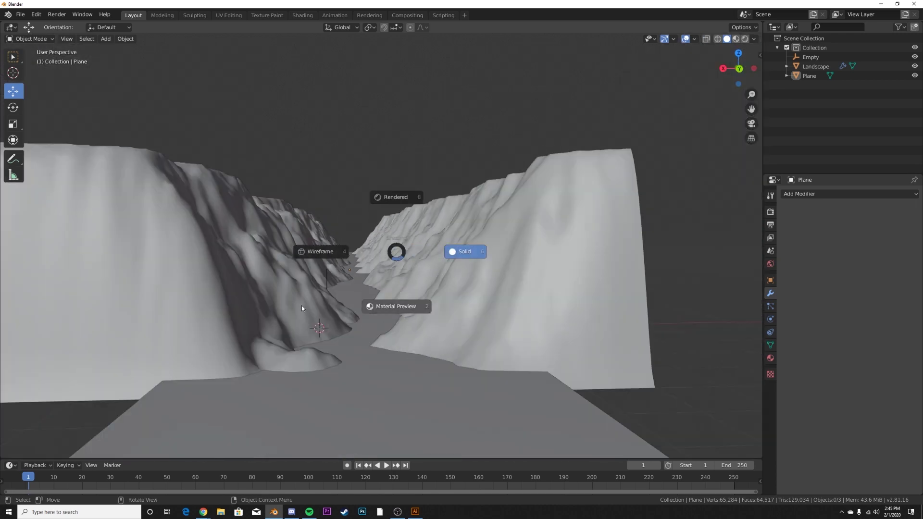
key(2)
mouse_move(285, 246)
middle_down()
mouse_move(420, 203)
mouse_move(585, 264)
mouse_move(741, 225)
mouse_move(697, 183)
middle_up()
click(809, 75)
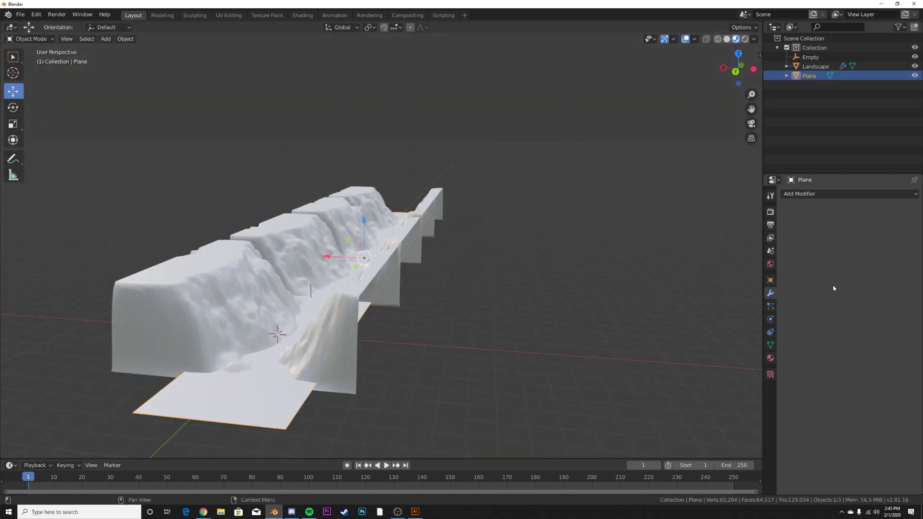
click(770, 358)
click(824, 226)
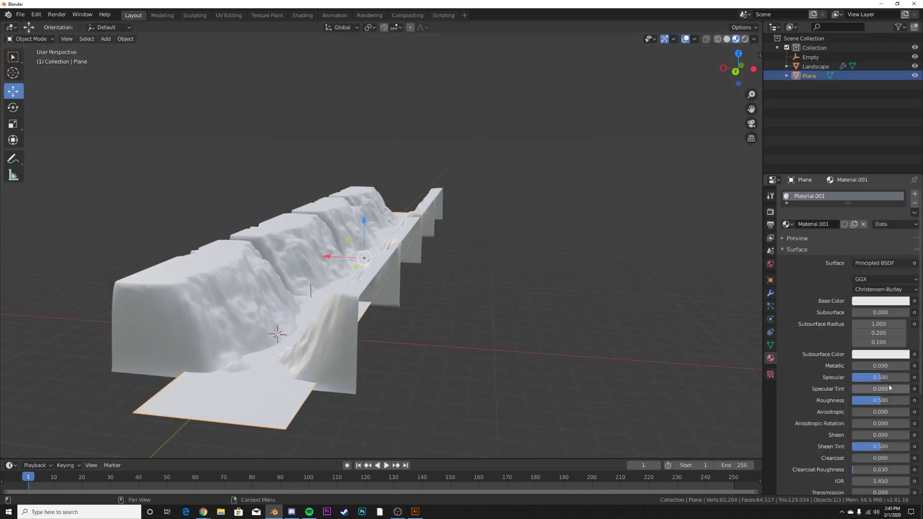
- Set the plane material's roughness to 0 and raise its transmission for a water look
drag(879, 401, 849, 402)
scroll(865, 418, down, 3)
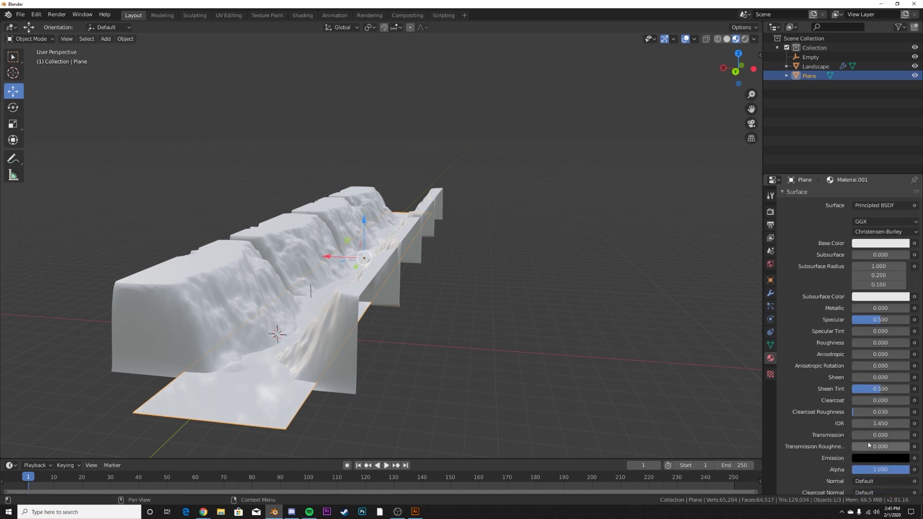
drag(870, 435, 908, 436)
mouse_move(308, 272)
middle_down()
mouse_move(335, 318)
mouse_move(323, 270)
middle_up()
- Create a new material for the landscape in the Shading workspace
click(290, 295)
key(Tab)
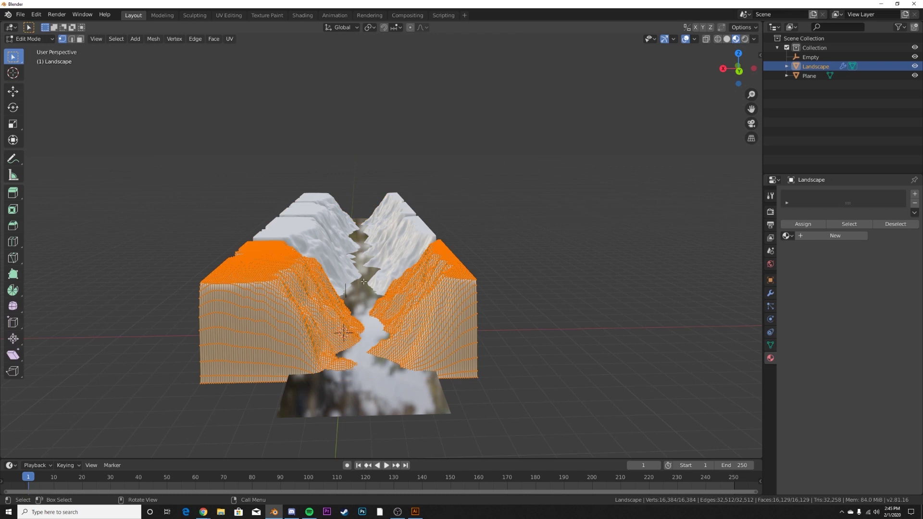
key(Tab)
scroll(449, 275, up, 3)
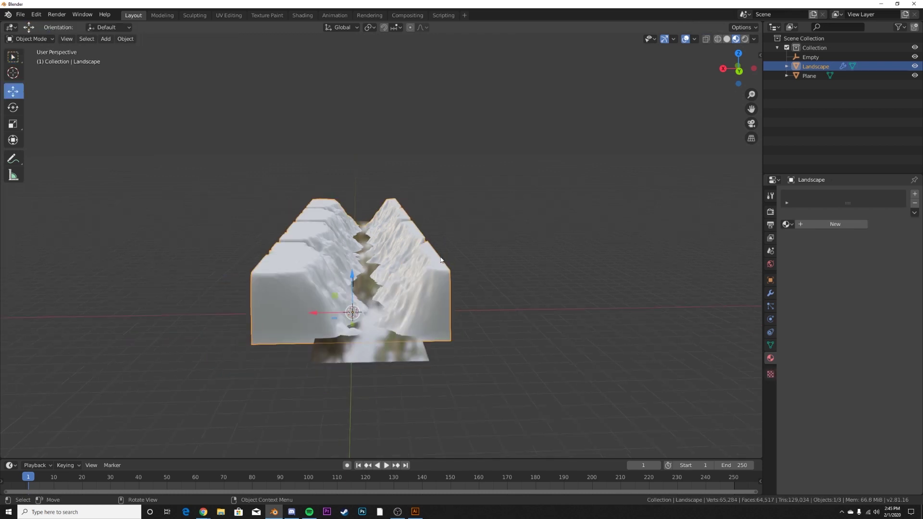
click(302, 15)
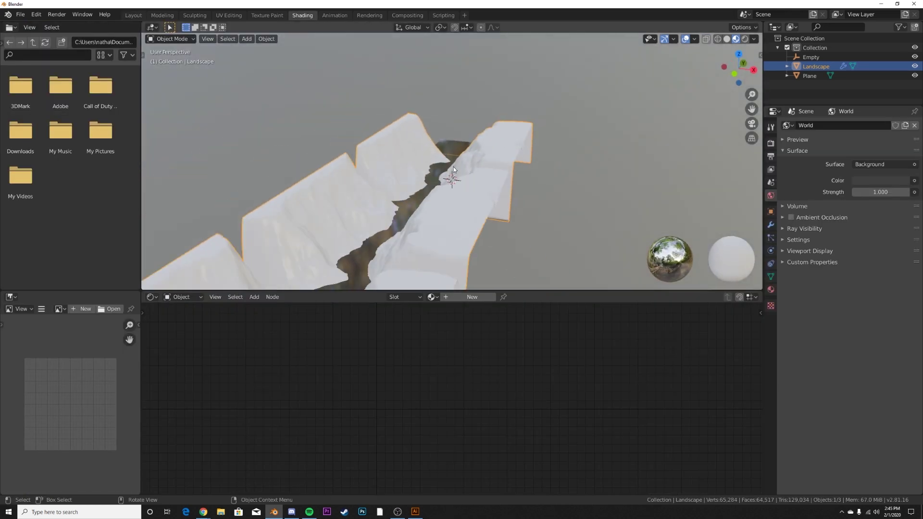
scroll(454, 166, up, 8)
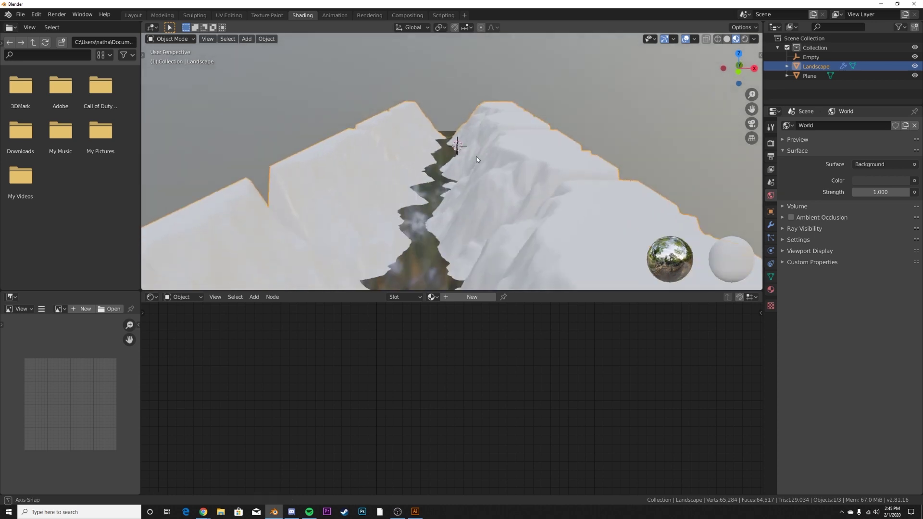
click(470, 297)
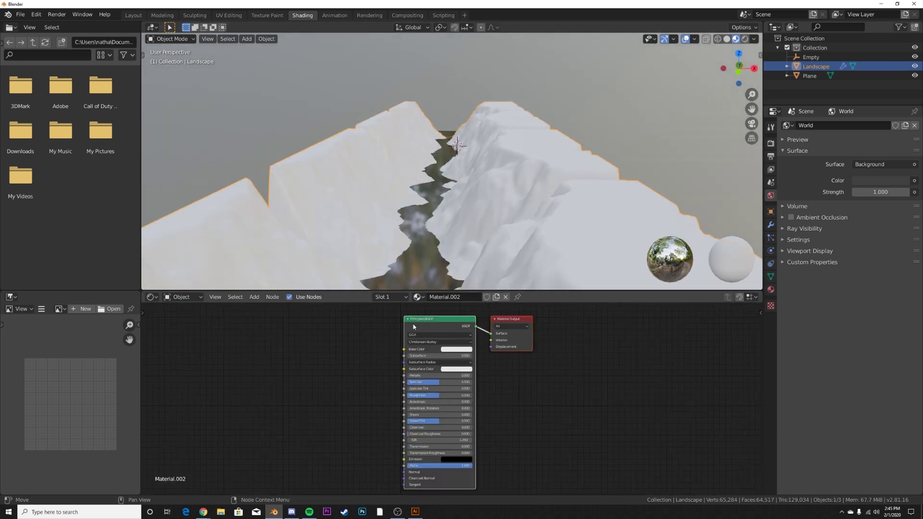
- Add a ColorRamp node and link its Color output to the Principled BSDF's Base Color
key(shift+a)
click(369, 347)
text(col)
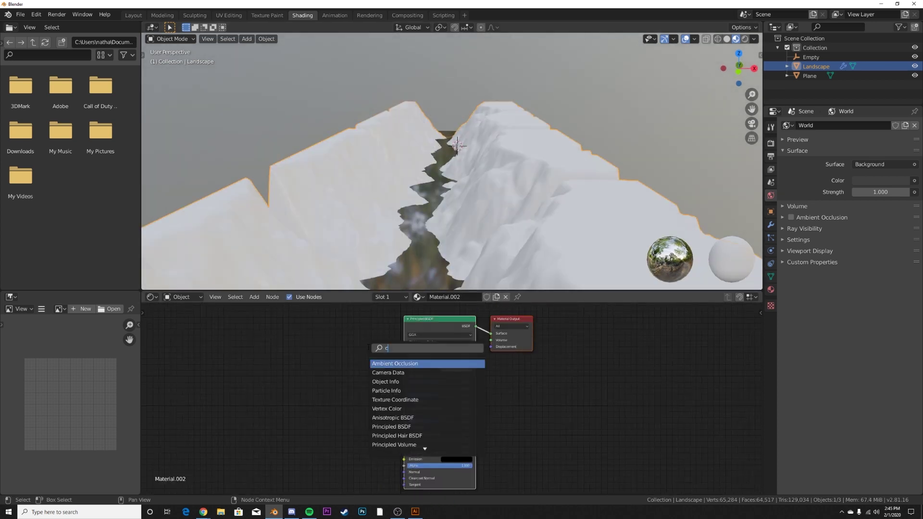
click(385, 372)
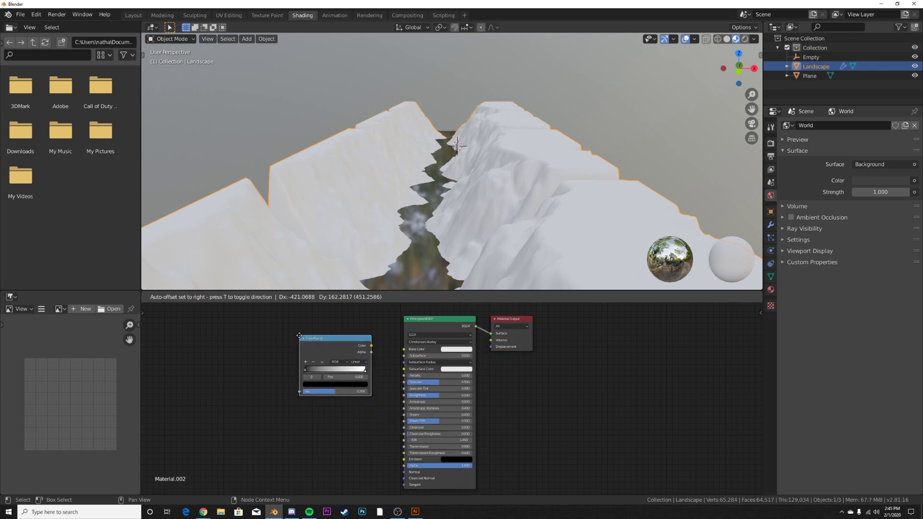
scroll(377, 412, up, 4)
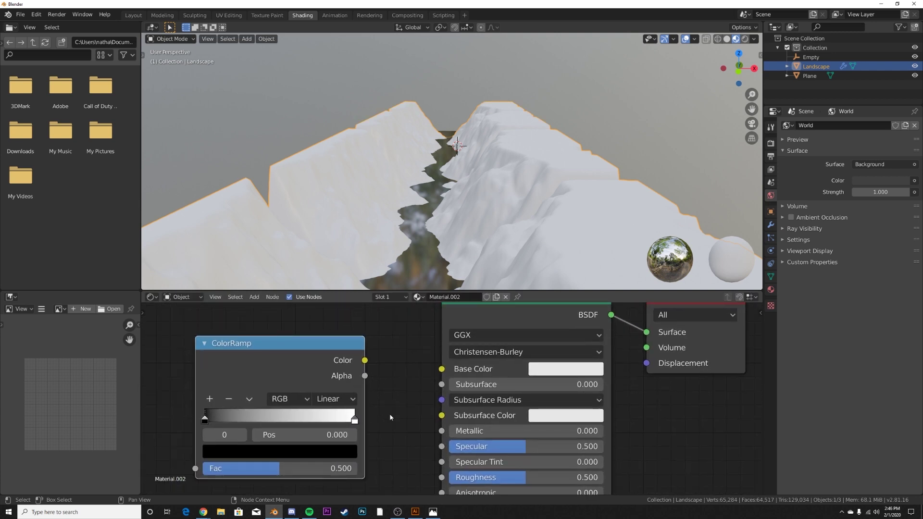
scroll(390, 417, down, 1)
drag(372, 363, 374, 364)
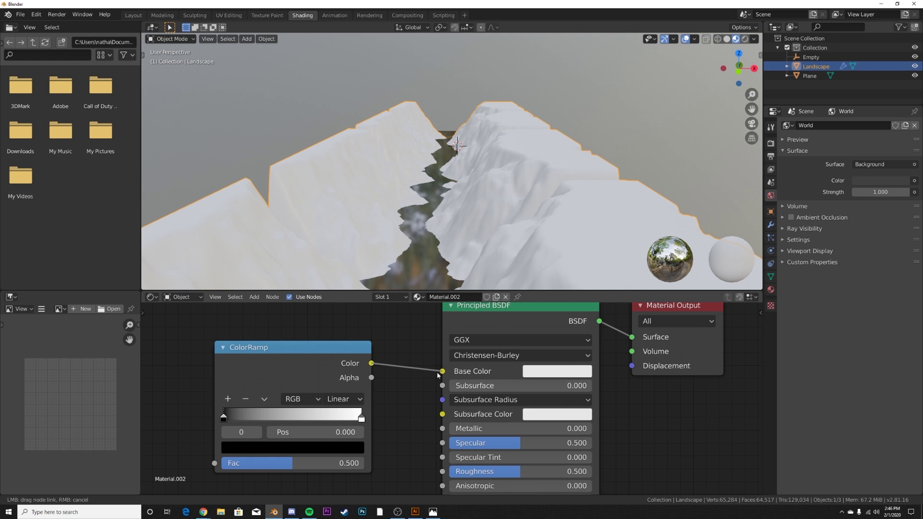
drag(438, 375, 441, 371)
middle_drag(279, 430, 349, 411)
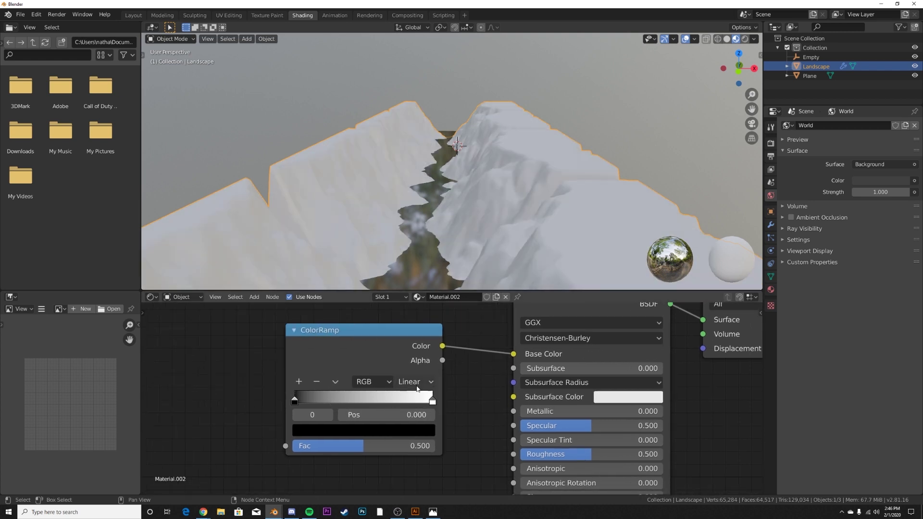
- Set the ColorRamp interpolation to Constant and move its white stop to position 0.817
click(417, 382)
click(423, 452)
drag(383, 402, 420, 400)
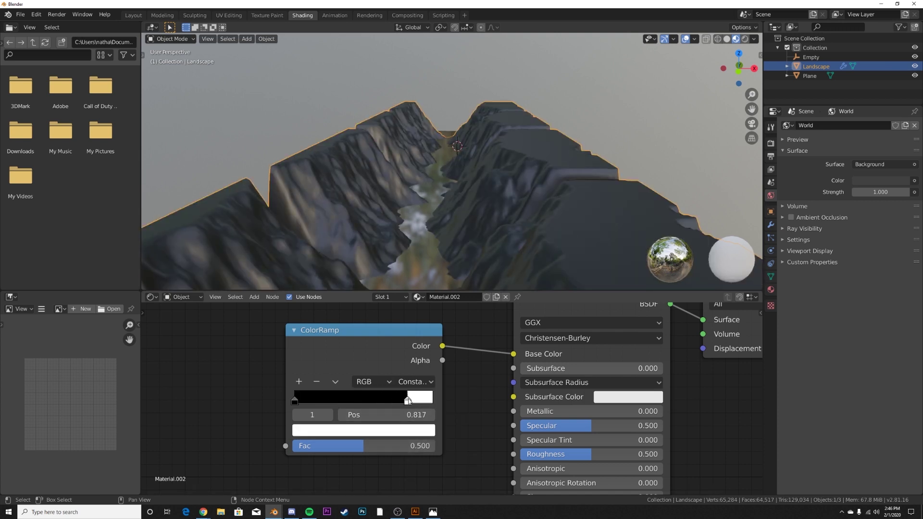
- Change the ColorRamp's black stop to a dark orange with hue 0.074 and saturation 0.818
click(296, 401)
click(310, 435)
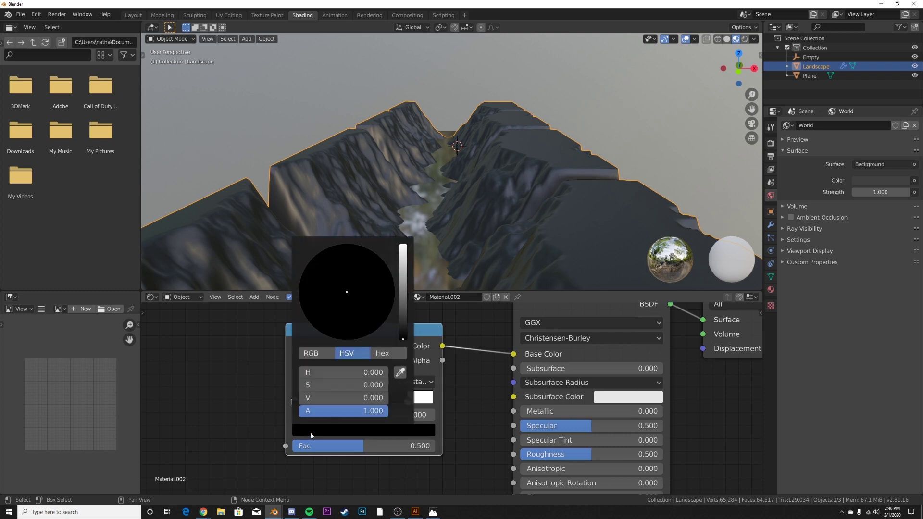
click(403, 263)
drag(345, 309, 330, 328)
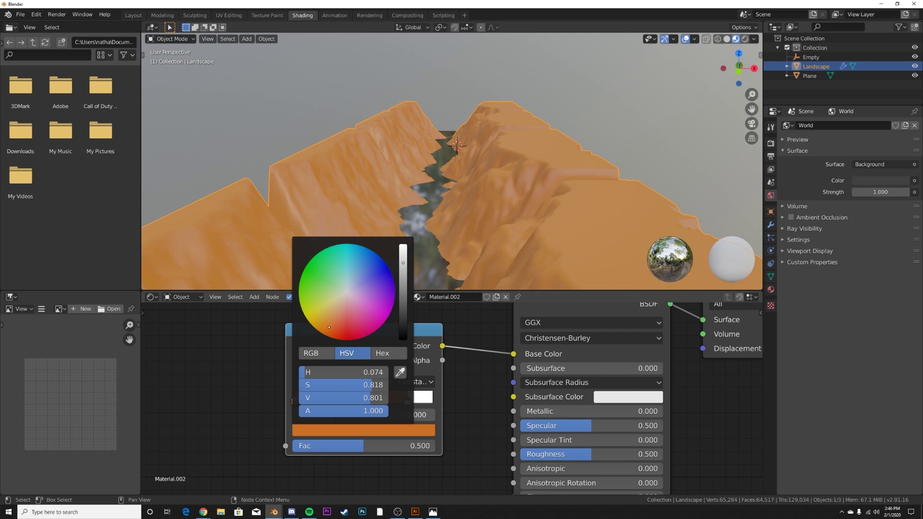
drag(405, 288, 404, 277)
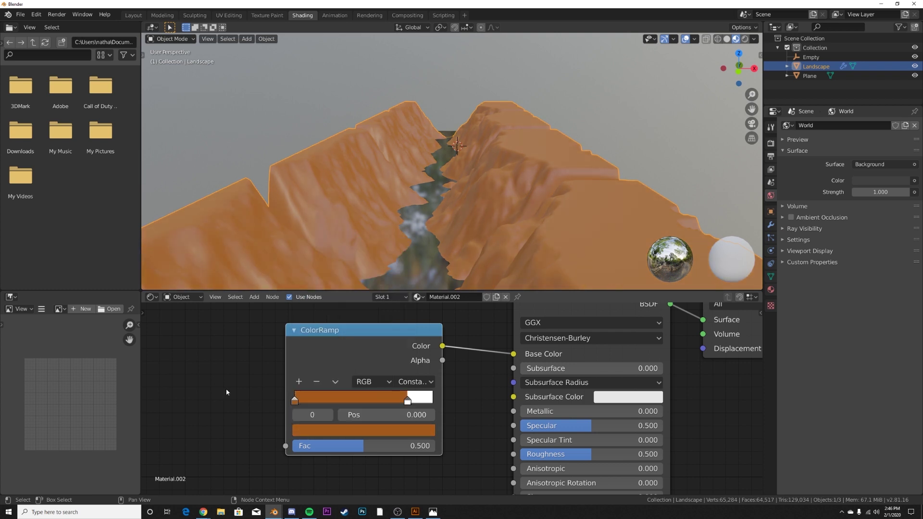
click(299, 379)
click(350, 430)
drag(344, 339, 342, 329)
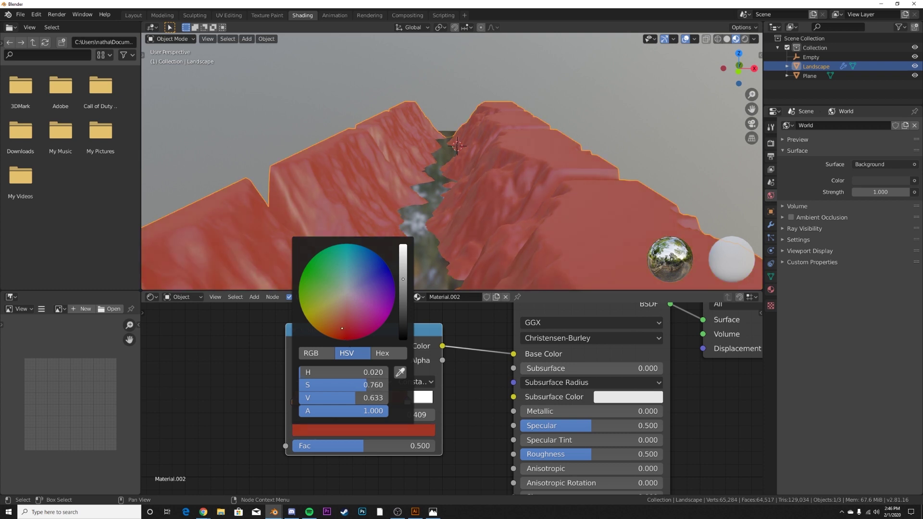
drag(401, 309, 403, 290)
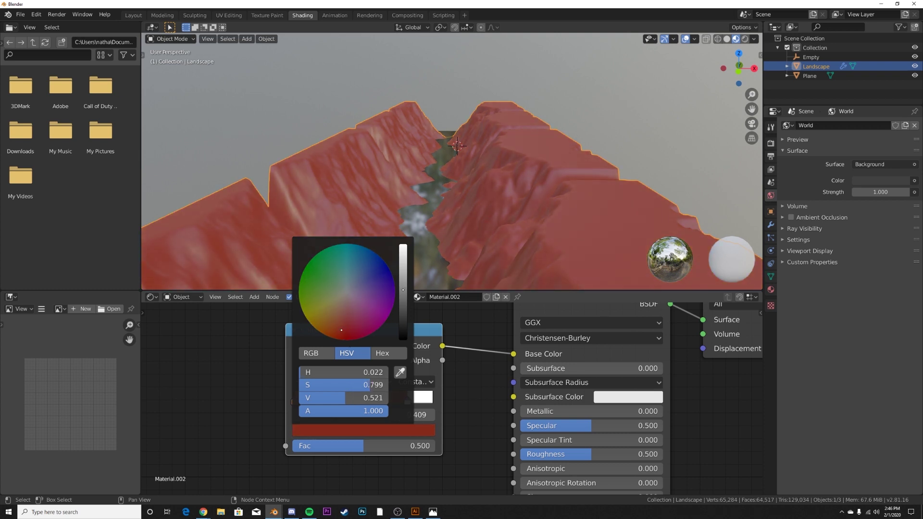
click(316, 382)
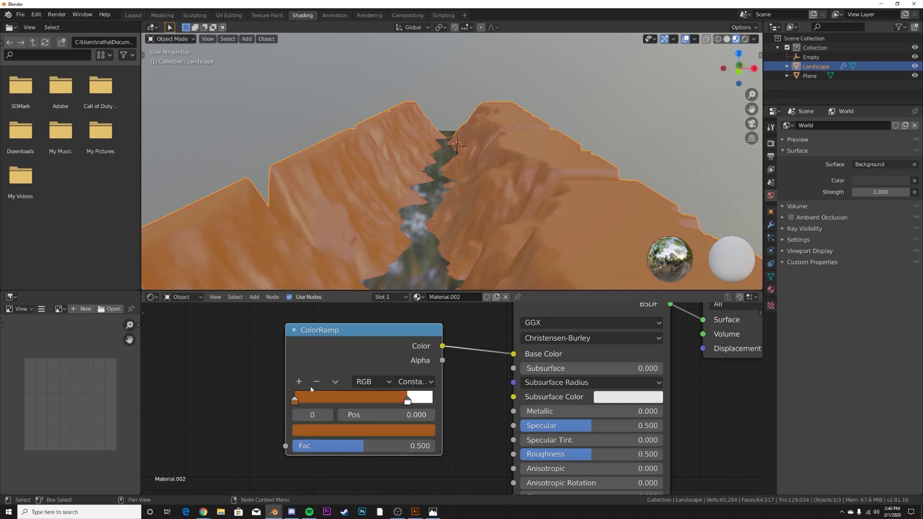
- Add two stops to the ColorRamp: a dark red one near the middle and a black one at position 0.577
key(ctrl+z)
click(299, 383)
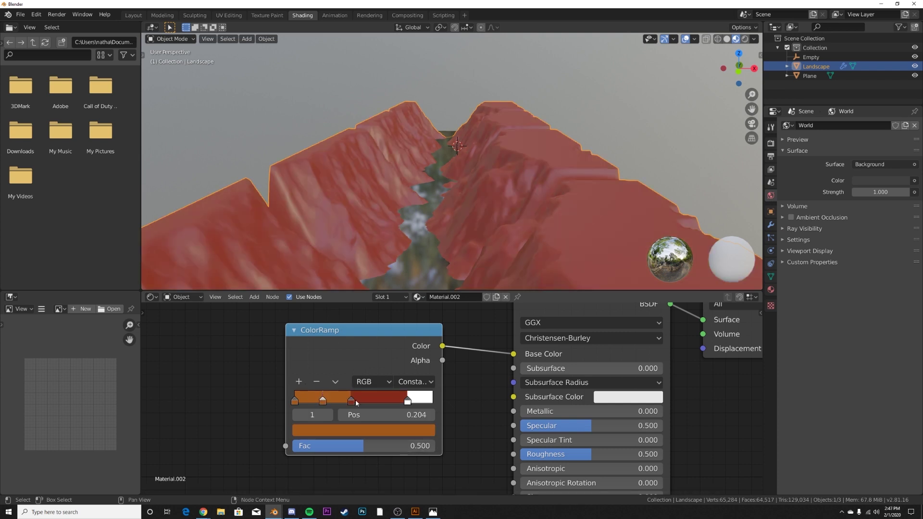
drag(324, 404, 377, 404)
click(377, 432)
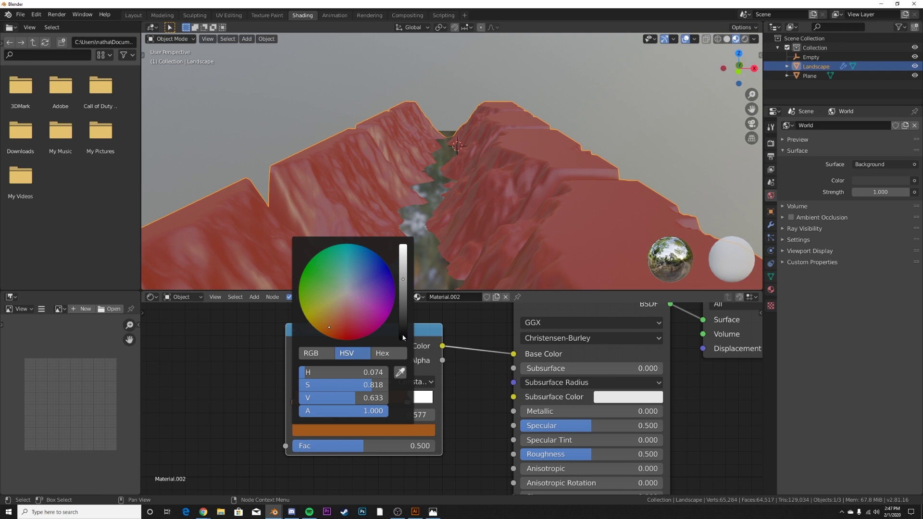
drag(403, 304, 406, 344)
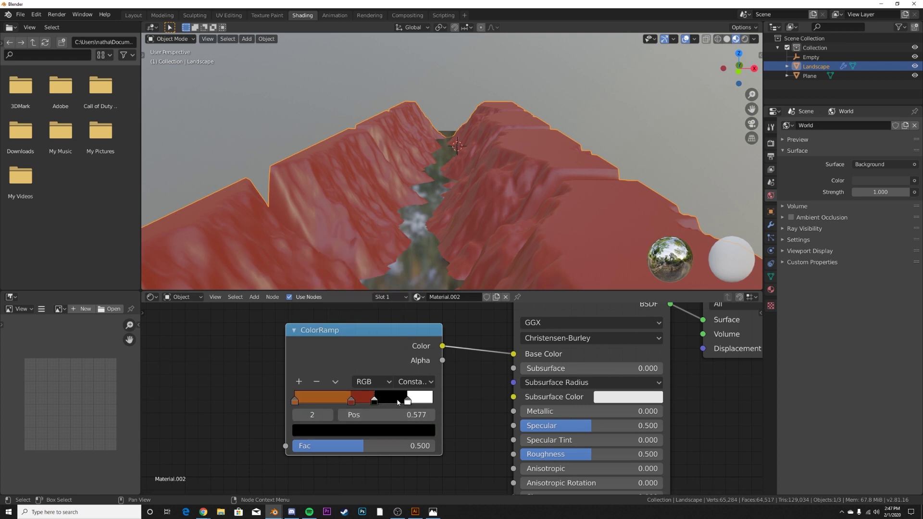
- Add a Noise Texture node and link its Fac output to the ColorRamp's Fac input
scroll(328, 371, down, 2)
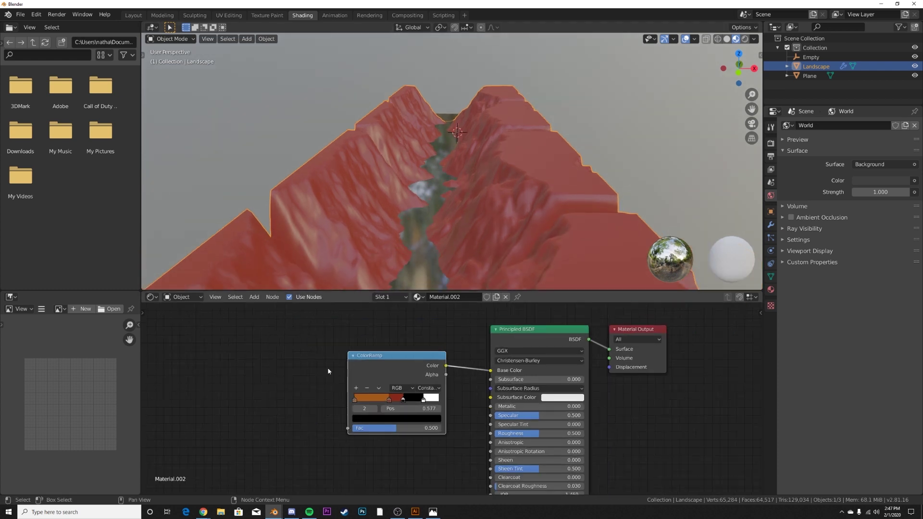
key(shift+a)
text(noi)
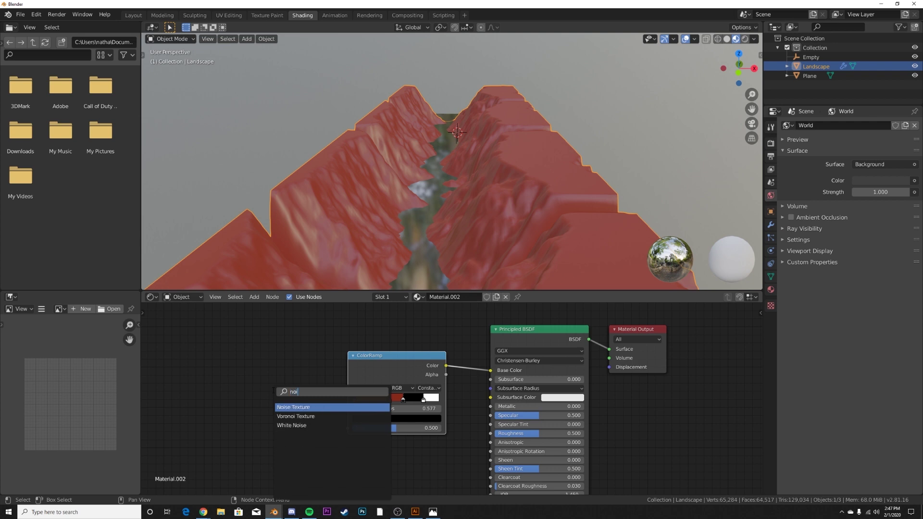
click(286, 407)
drag(301, 400, 347, 428)
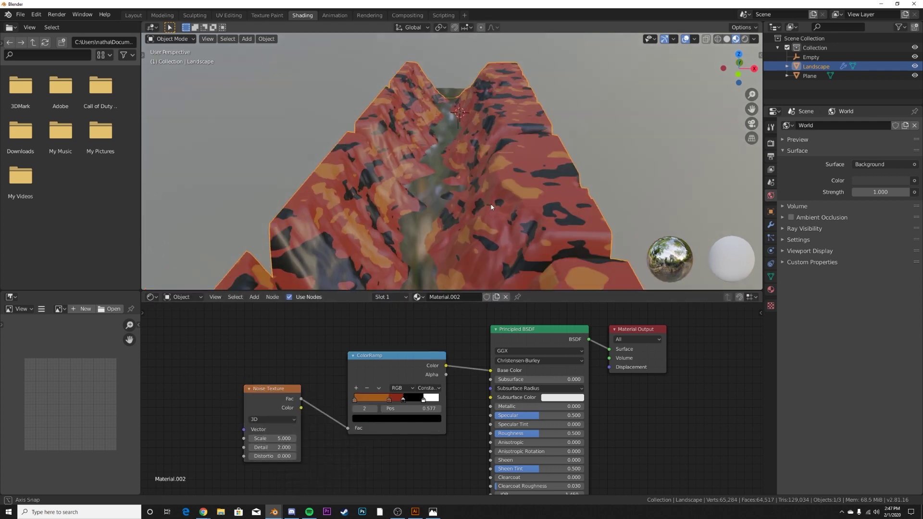
mouse_move(491, 204)
middle_down()
mouse_move(490, 255)
mouse_move(496, 200)
middle_up()
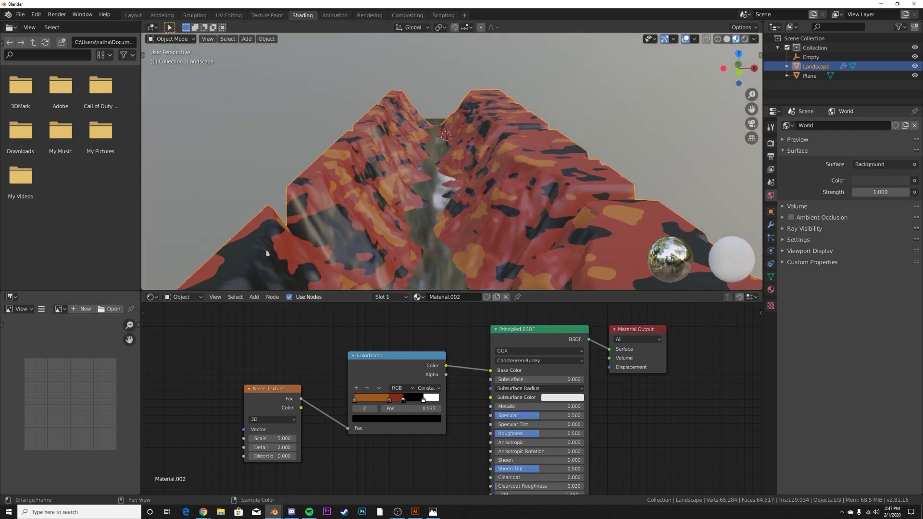
- Add Mapping and Texture Coordinate nodes to the Noise Texture and feed the Mapping's Vector from the Object output
scroll(449, 401, down, 1)
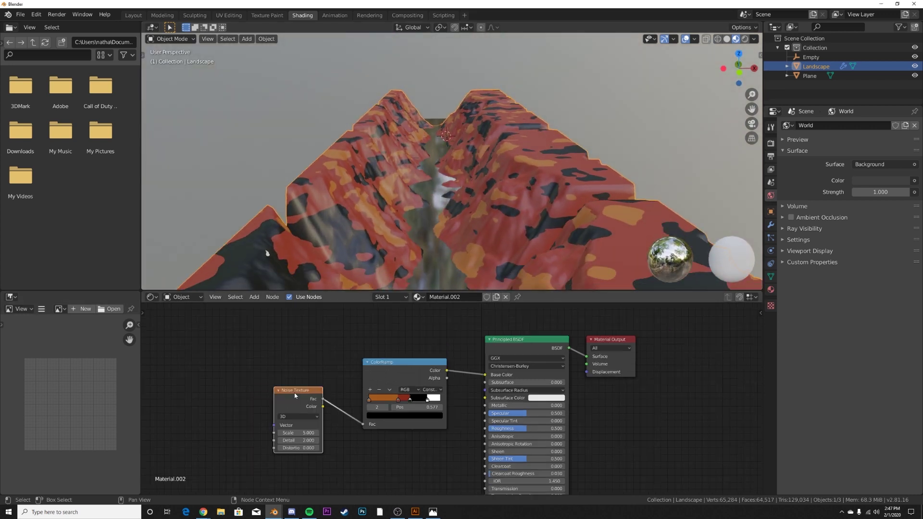
key(ctrl+t)
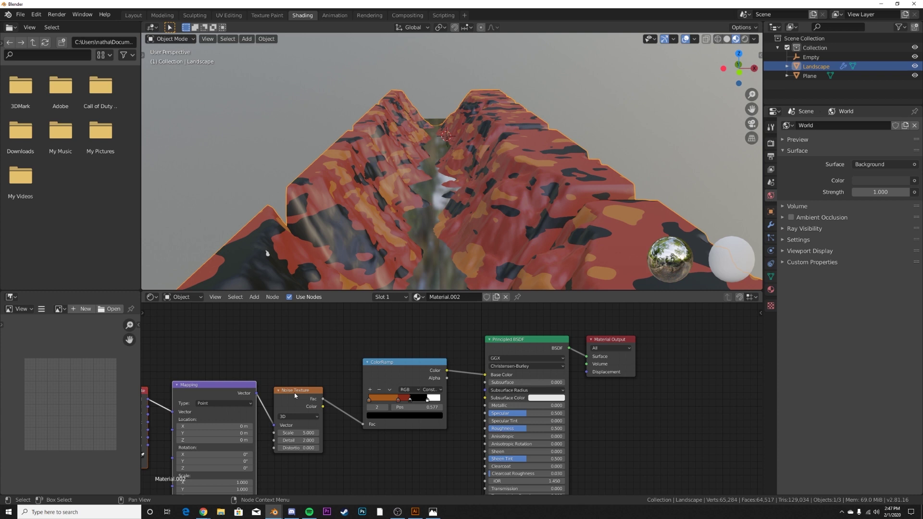
middle_drag(279, 413, 414, 377)
scroll(414, 376, up, 6)
middle_drag(309, 412, 359, 408)
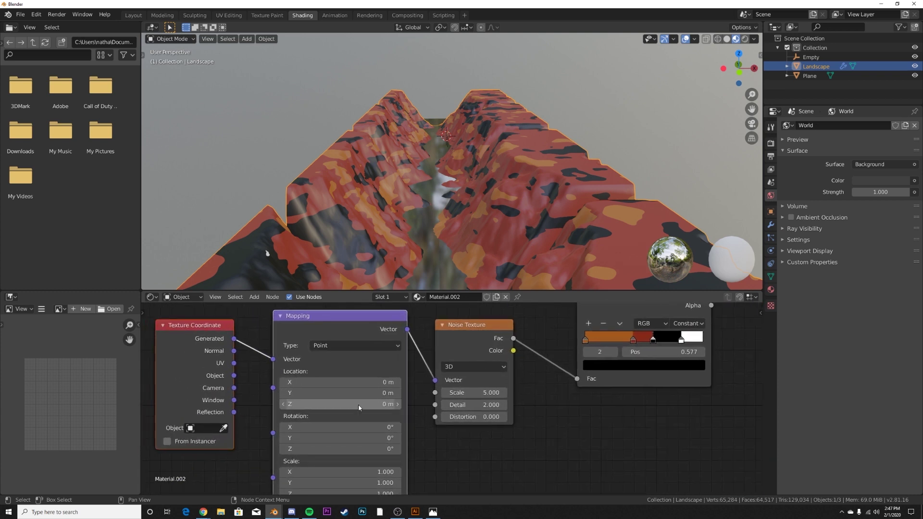
drag(234, 375, 273, 359)
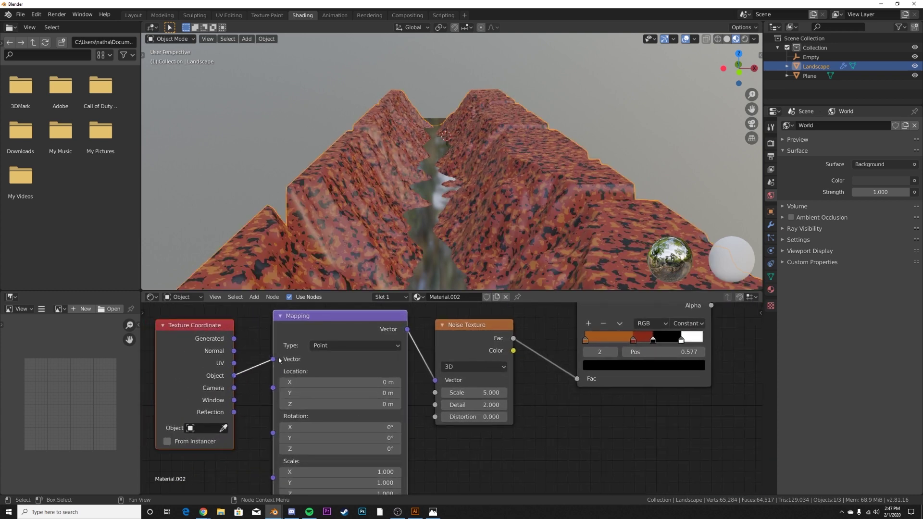
- Insert a Separate XYZ node between Mapping and Noise Texture and link its Y output to the noise's Vector
mouse_move(477, 167)
middle_down()
mouse_move(484, 235)
mouse_move(486, 177)
middle_up()
scroll(484, 234, up, 4)
scroll(486, 177, down, 5)
middle_drag(371, 382, 330, 398)
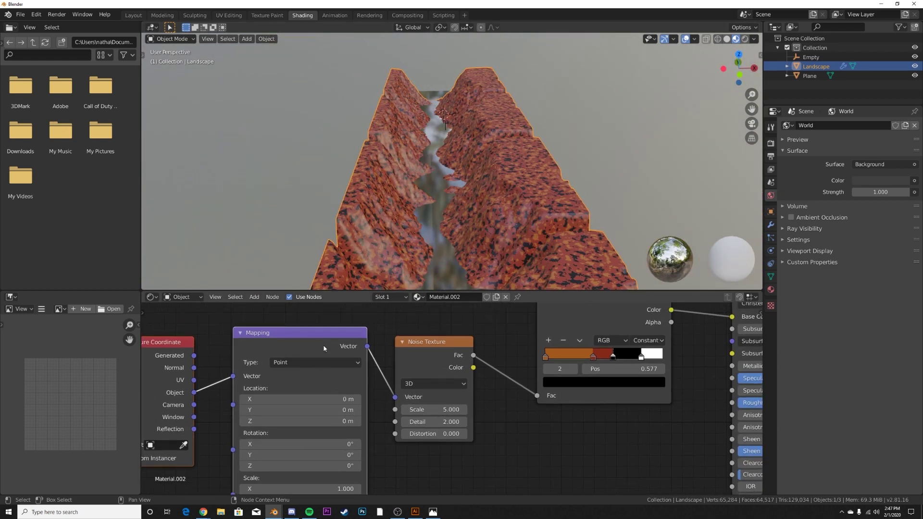
key(shift+a)
click(415, 371)
text(sep)
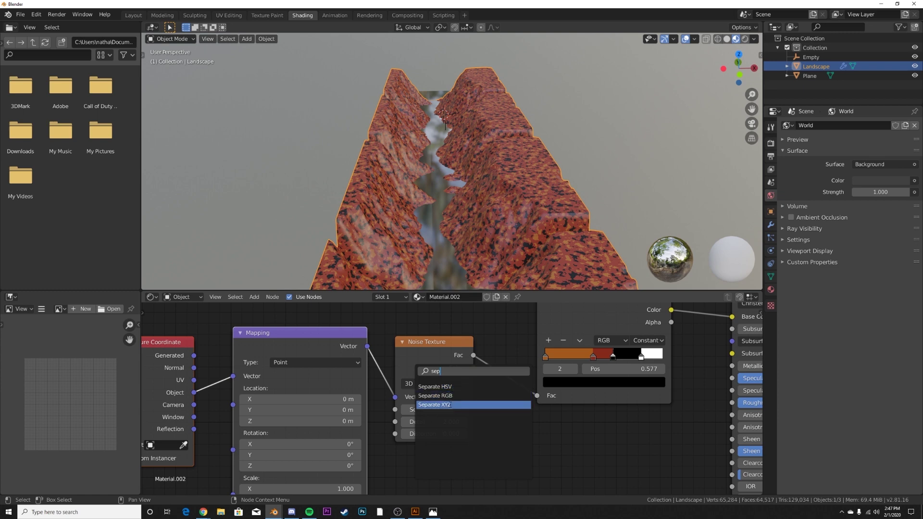
click(452, 405)
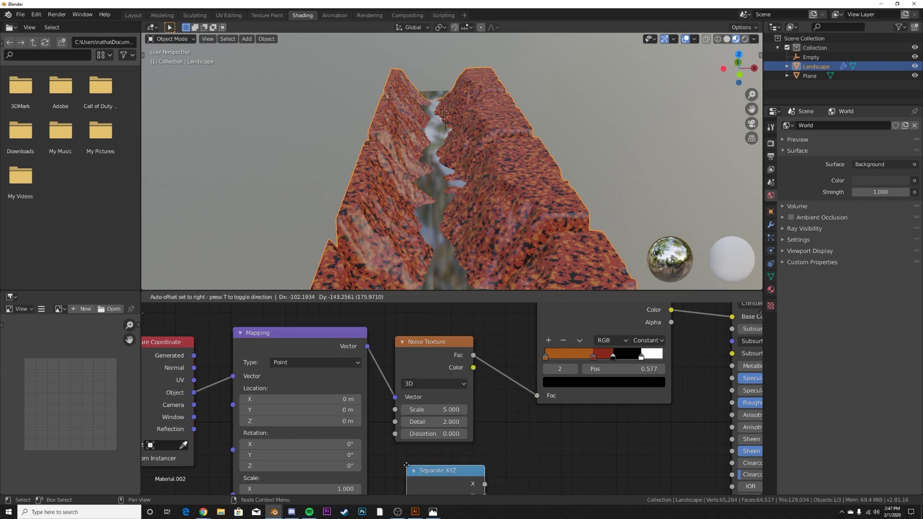
click(320, 349)
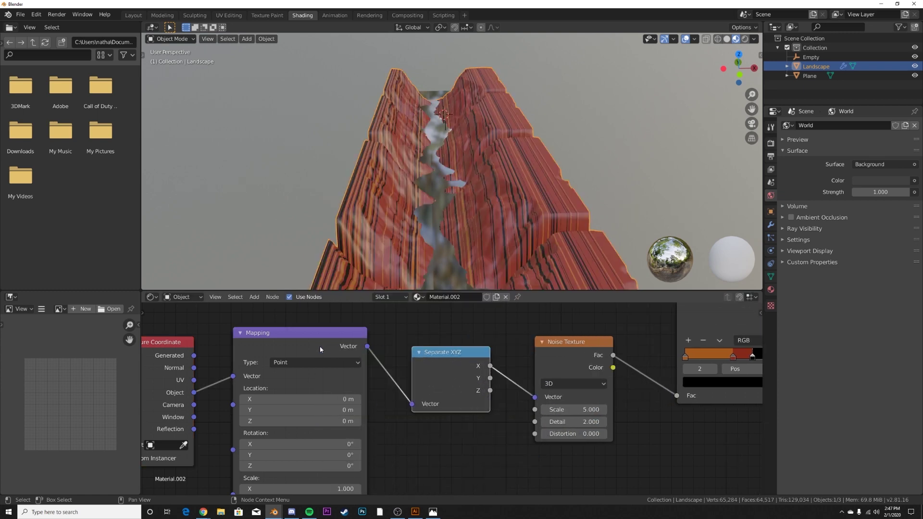
drag(490, 380, 535, 397)
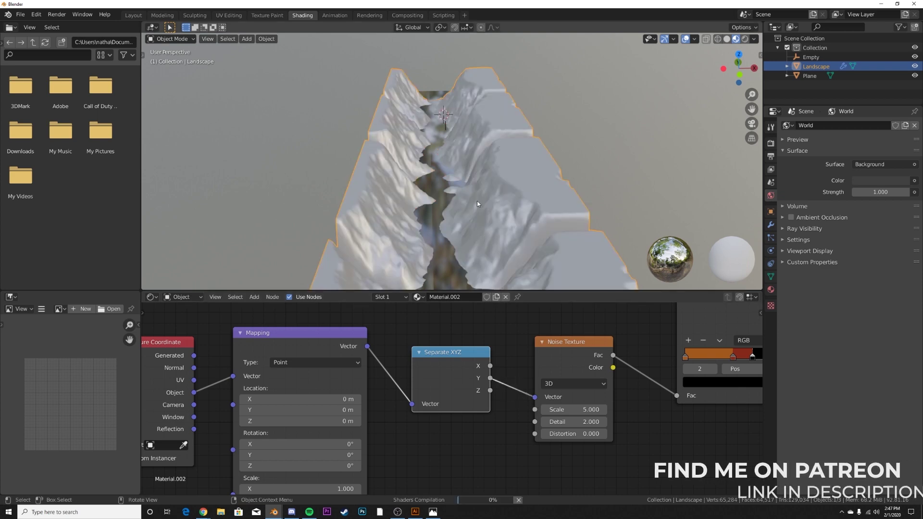
- Set the Noise Texture's Detail to 16 and check the banding along the canyon walls
middle_drag(477, 201, 424, 191)
scroll(424, 198, up, 4)
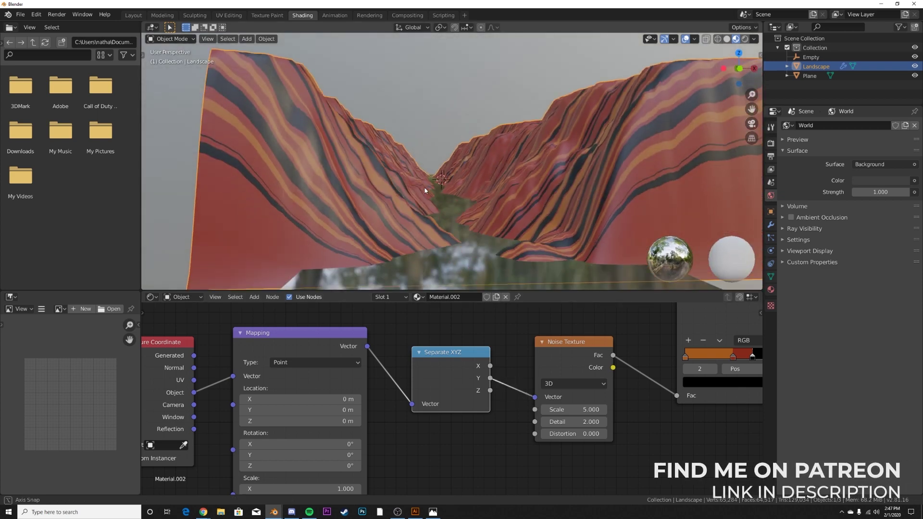
scroll(425, 190, up, 2)
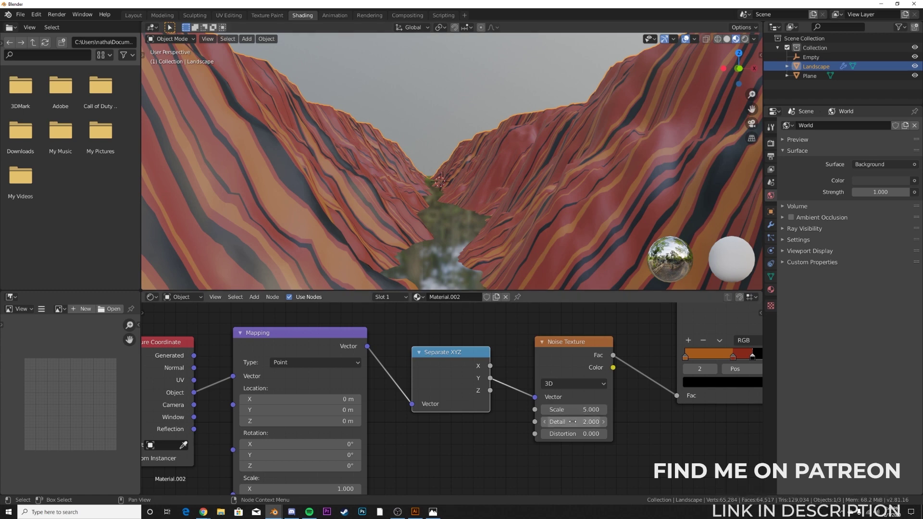
drag(575, 422, 768, 422)
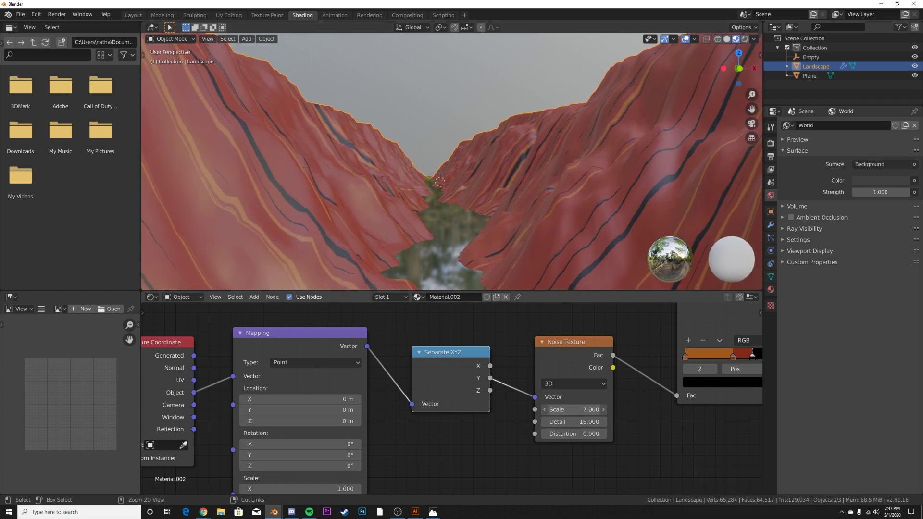
middle_drag(505, 244, 492, 272)
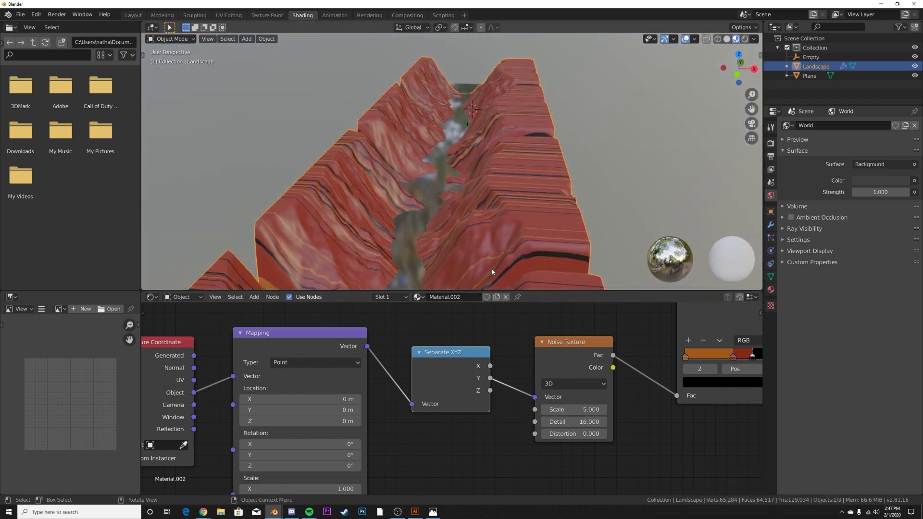
scroll(504, 258, down, 4)
shift+middle_drag(476, 240, 491, 195)
scroll(491, 191, up, 5)
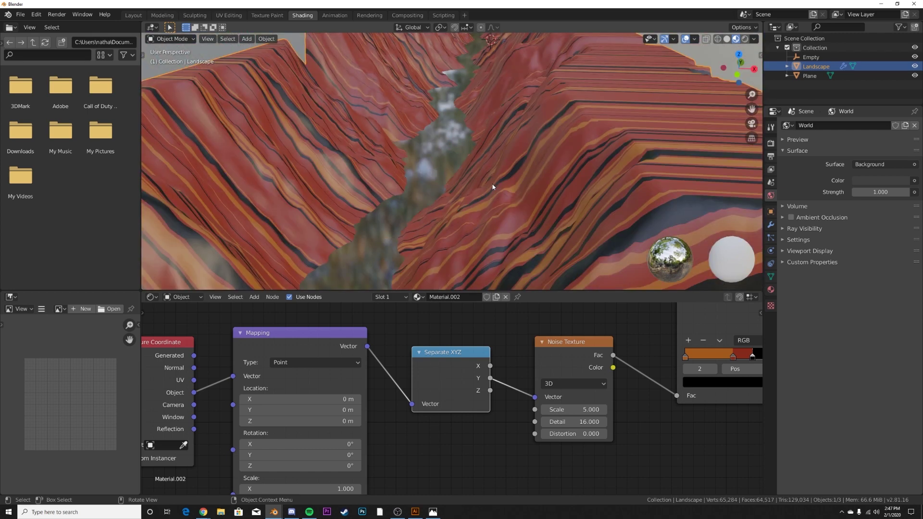
scroll(562, 216, down, 5)
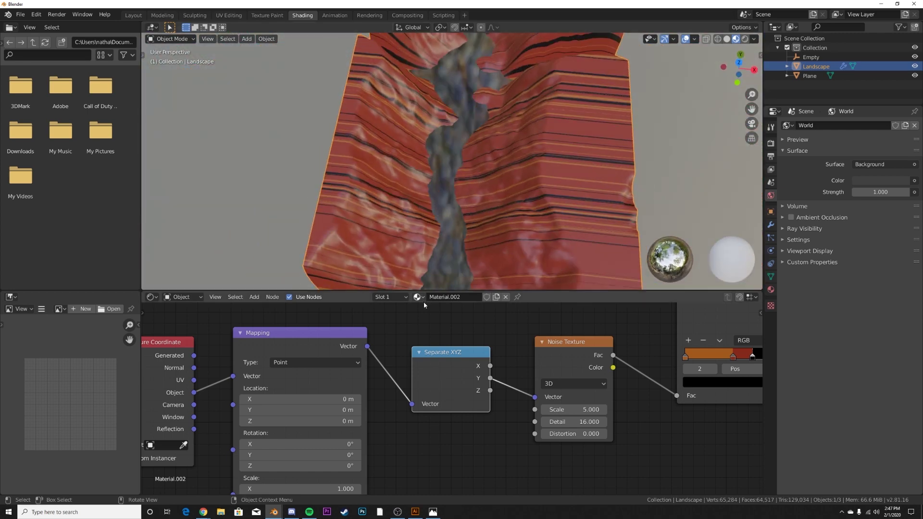
middle_drag(523, 205, 530, 158)
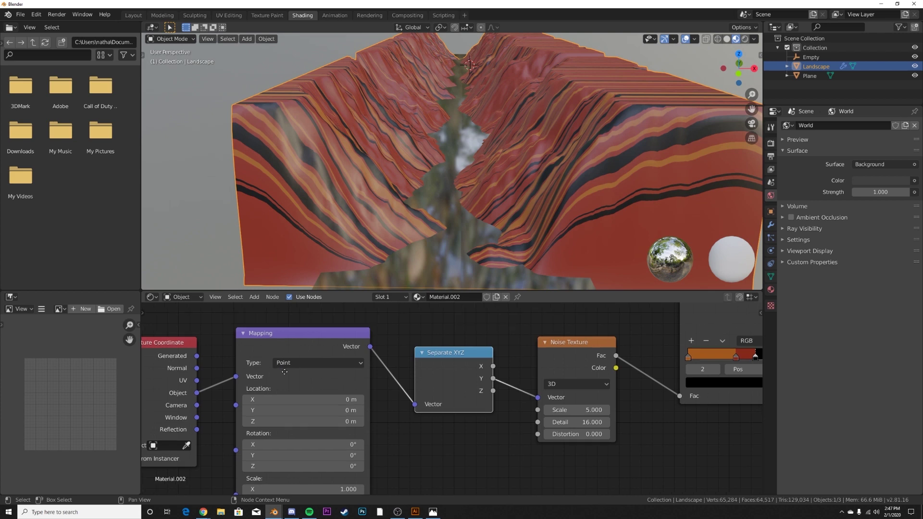
- Move the Texture Coordinate node away from Mapping and insert a second Noise Texture on the link between them
middle_drag(167, 347, 397, 323)
drag(397, 323, 244, 336)
middle_drag(339, 338, 339, 350)
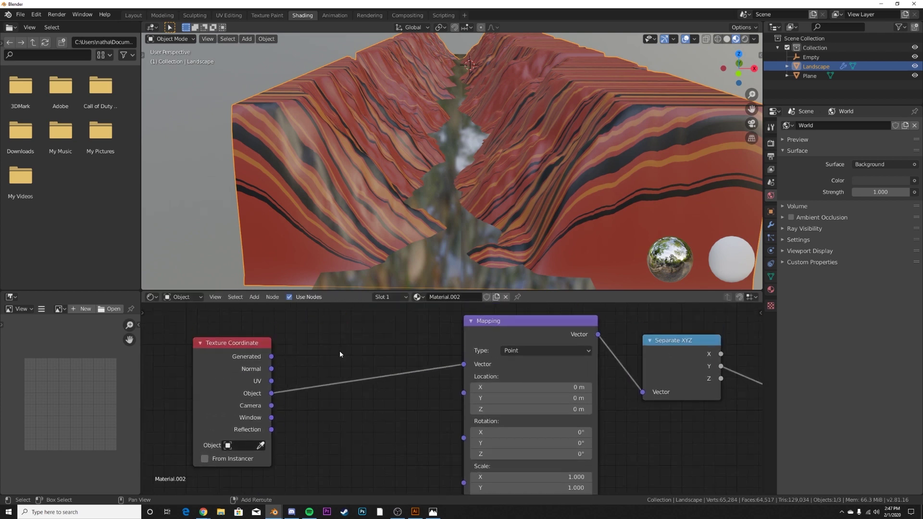
key(shift+a)
click(340, 351)
text(noi)
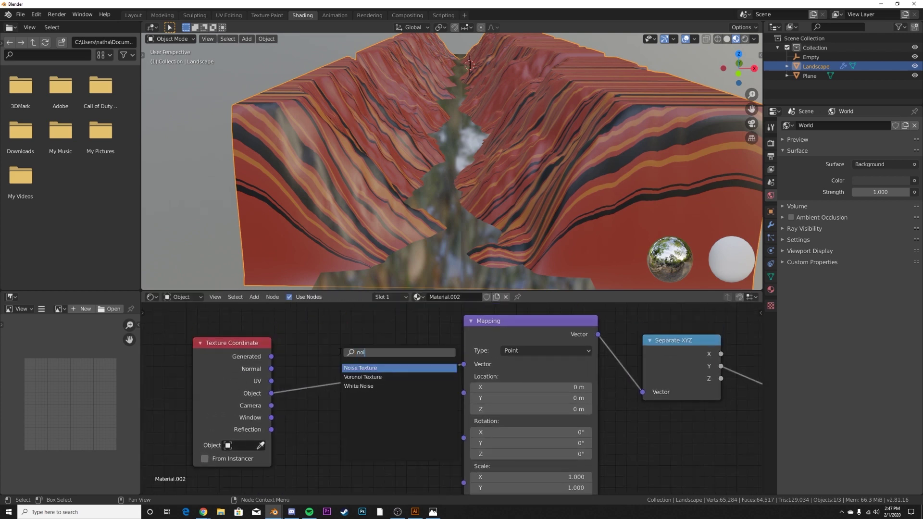
click(368, 367)
click(380, 371)
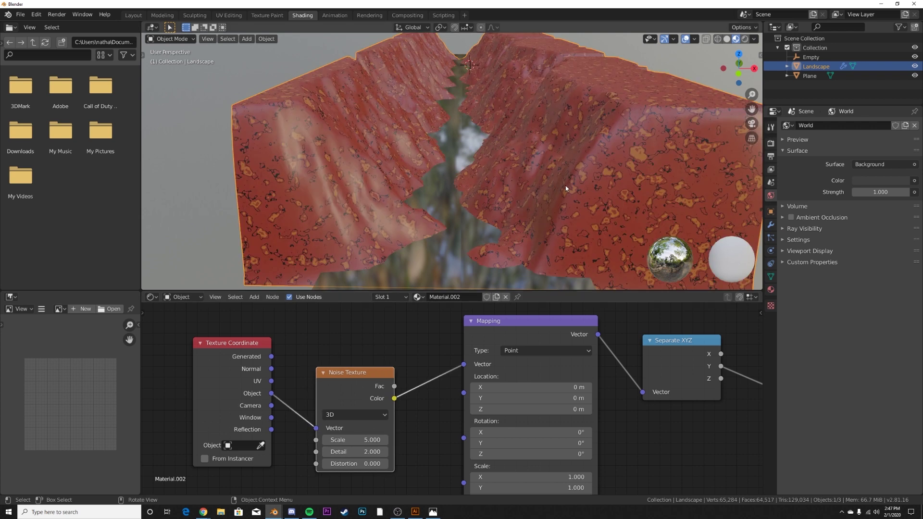
- Insert a MixRGB node between the second Noise Texture and Mapping, and link the Object coordinates to its Color2
key(shift+a)
key(s)
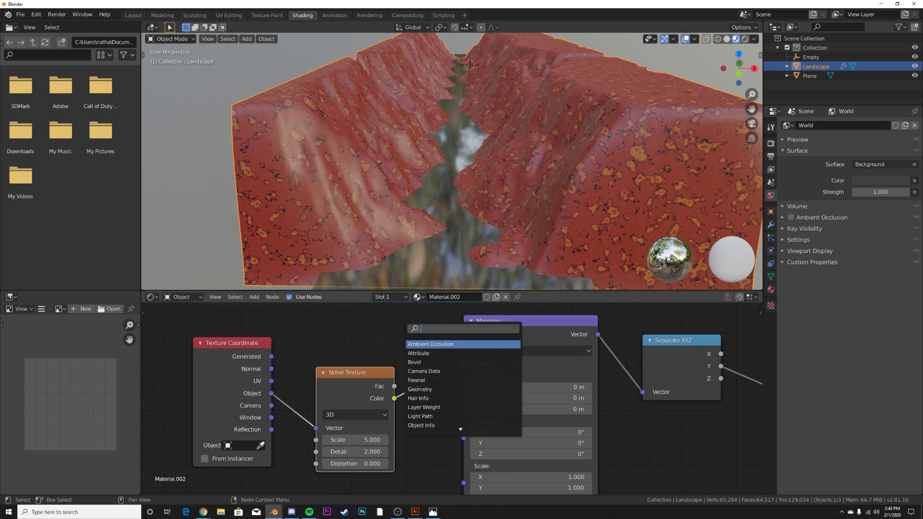
text(mix)
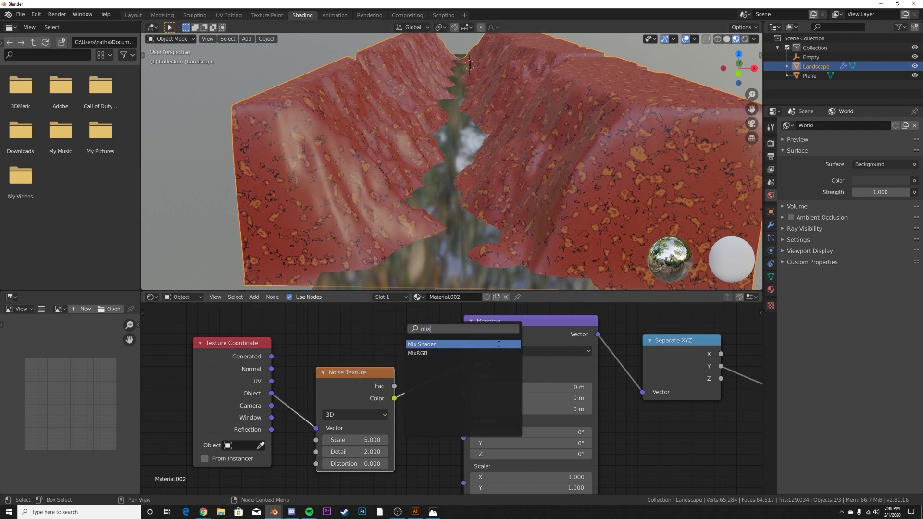
click(417, 353)
click(412, 351)
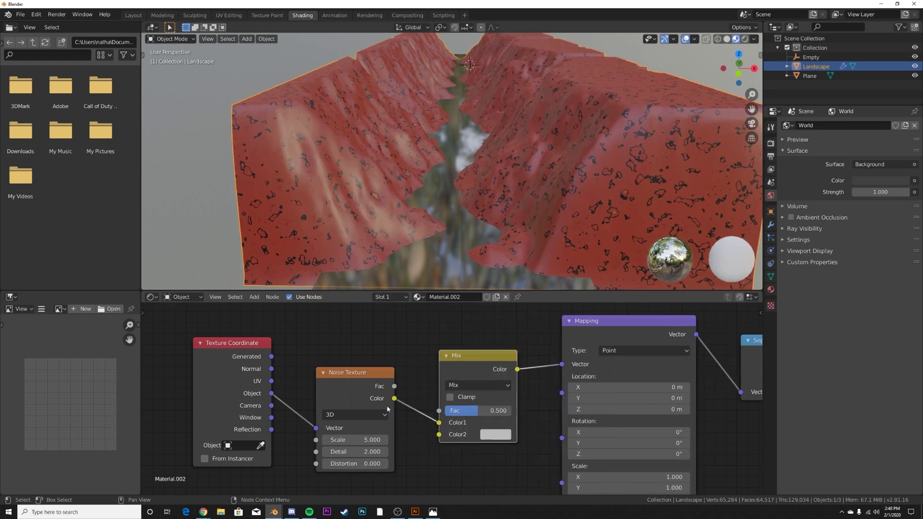
drag(352, 380, 344, 346)
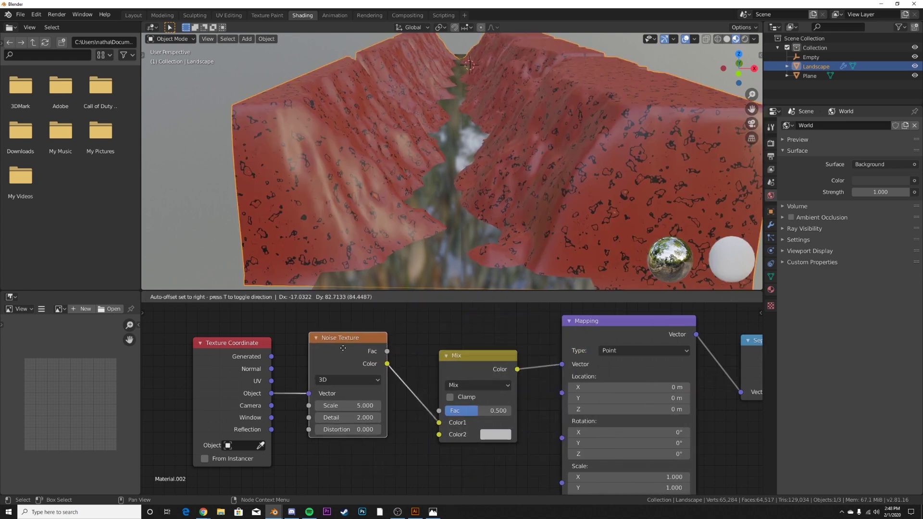
drag(272, 394, 510, 411)
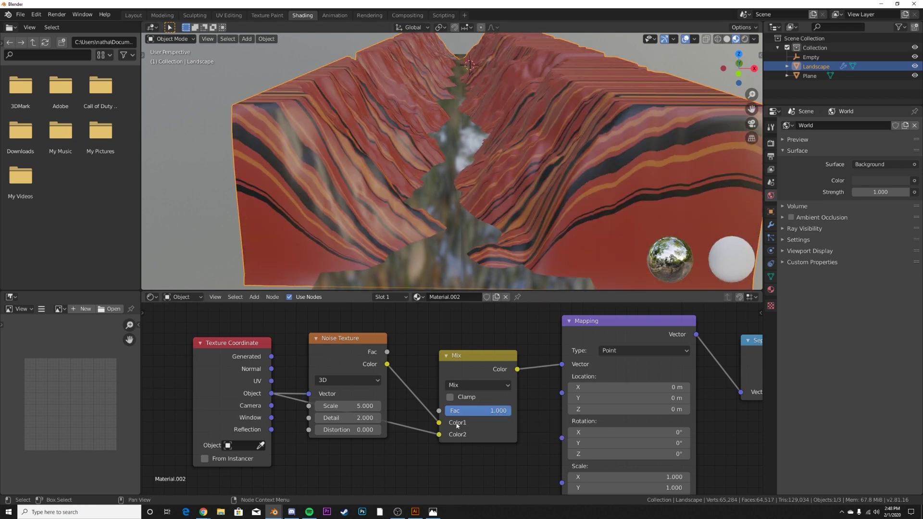
- Set the Mix node's Fac to 0.937 to distort the bands slightly with the second noise
drag(511, 412, 445, 413)
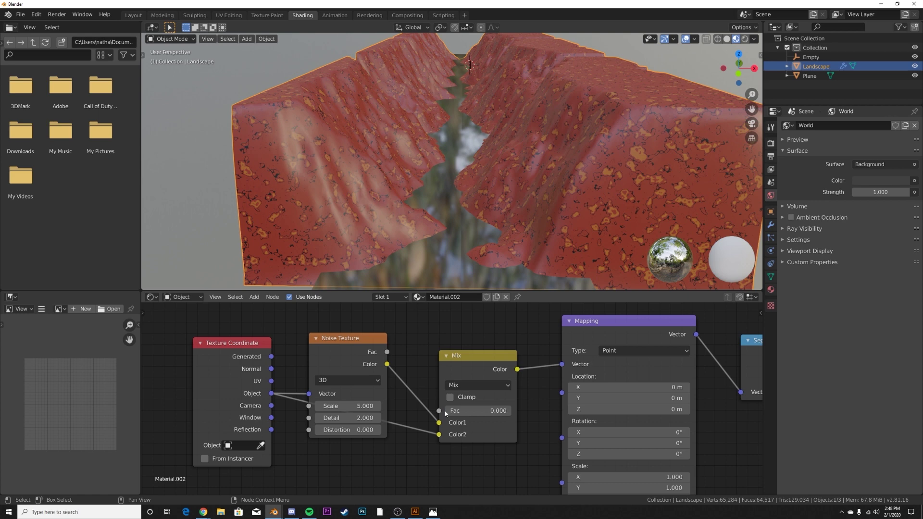
drag(346, 340, 348, 337)
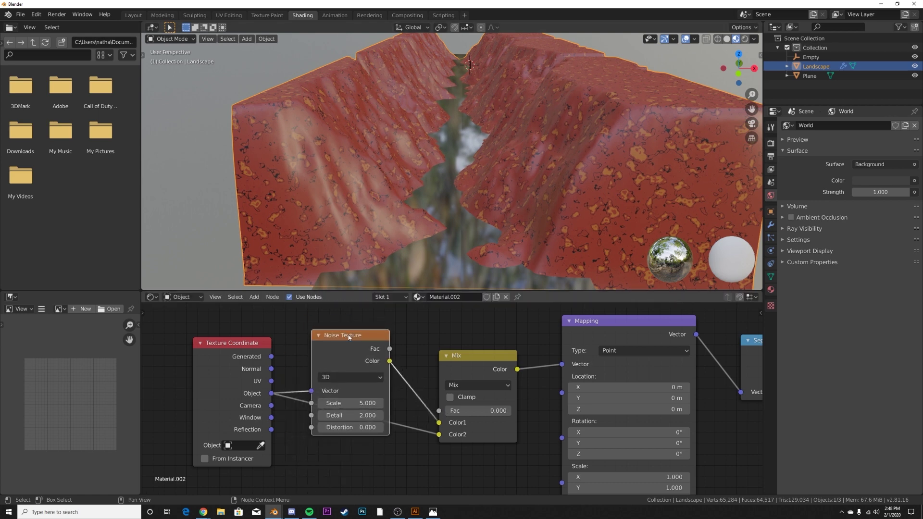
drag(449, 411, 506, 411)
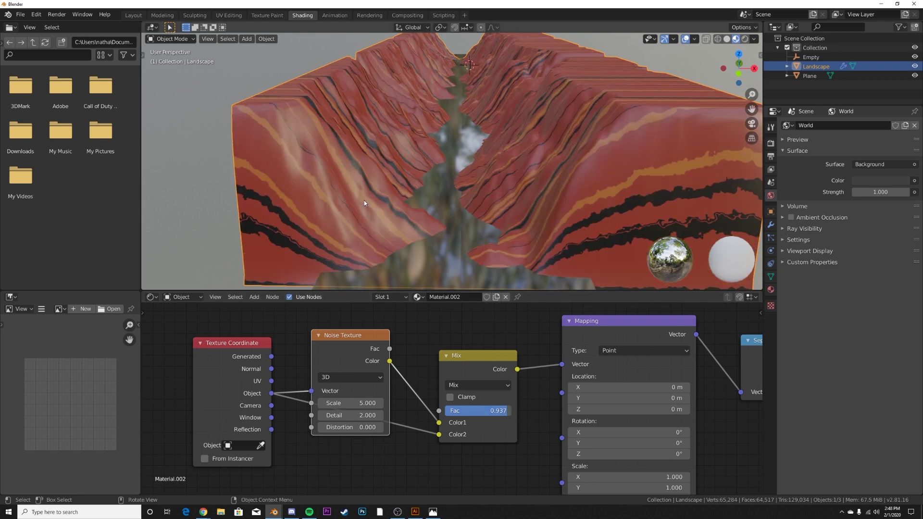
middle_drag(464, 406, 216, 374)
scroll(500, 400, down, 6)
middle_drag(500, 400, 316, 411)
middle_drag(594, 446, 478, 395)
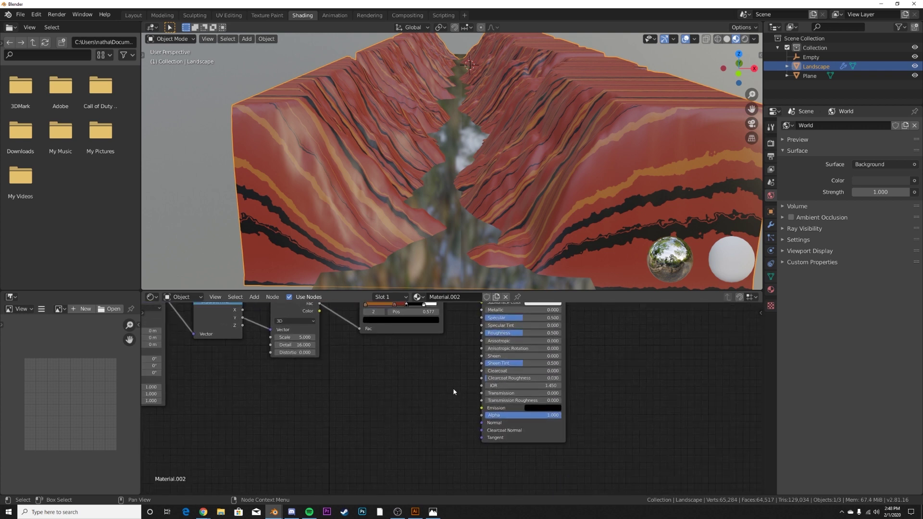
- Add a Bump node to the canyon material and link its Normal output to the Principled BSDF's Normal input
key(shift+a)
click(432, 384)
text(bum)
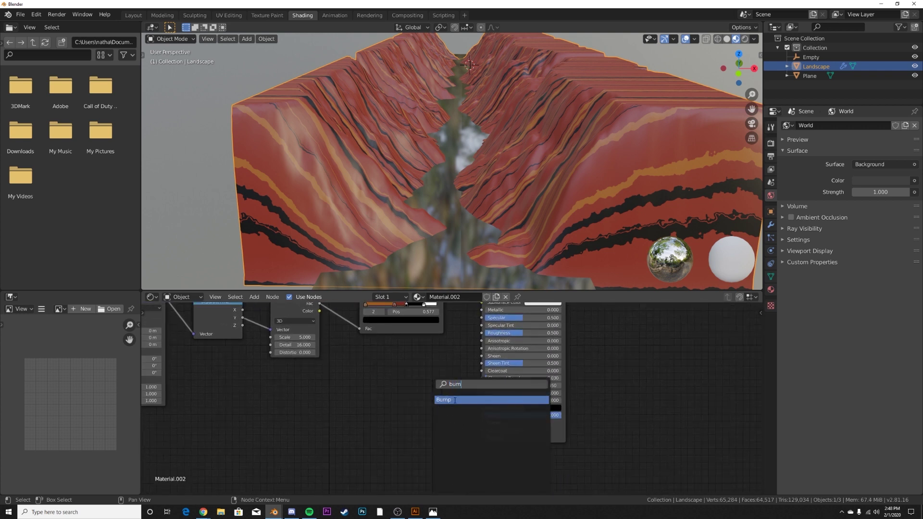
click(455, 400)
drag(443, 418, 481, 422)
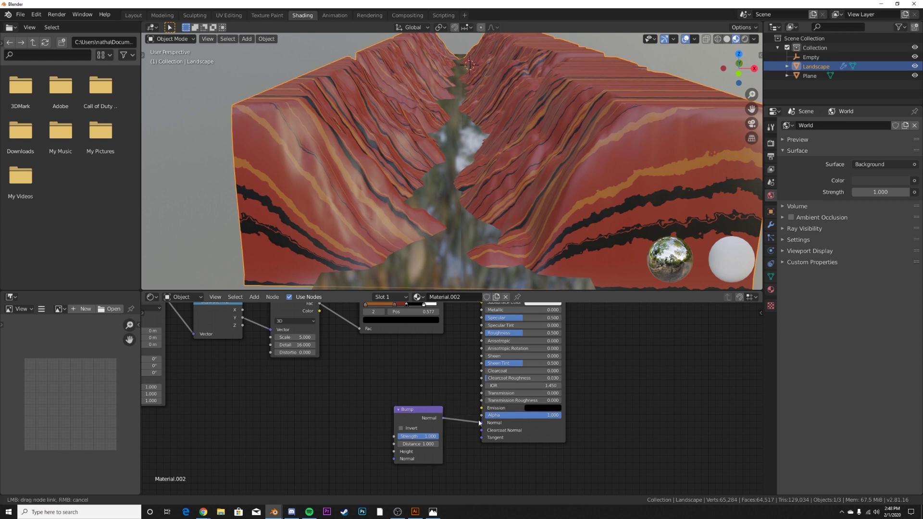
- Link the Fac output of the Noise Texture that drives the ColorRamp to the Bump node's Height input
scroll(385, 381, down, 2)
scroll(382, 386, up, 1)
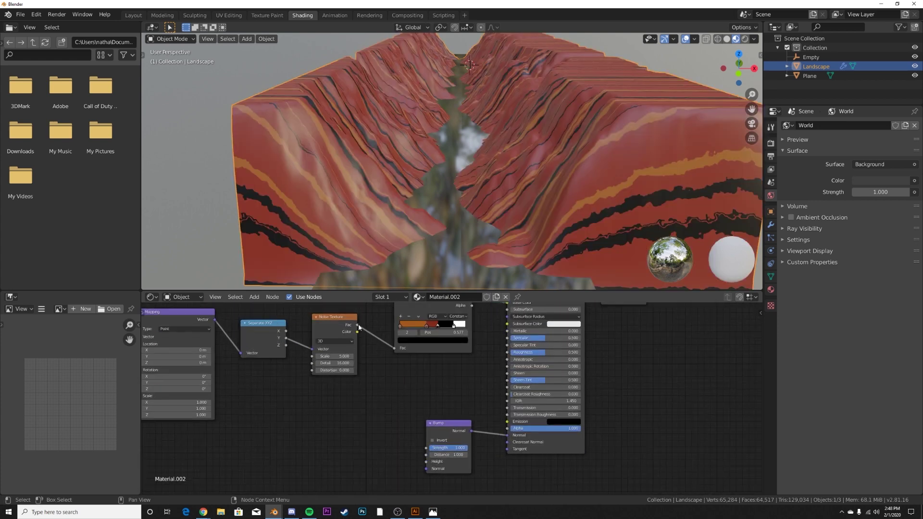
scroll(359, 342, down, 3)
scroll(401, 375, up, 2)
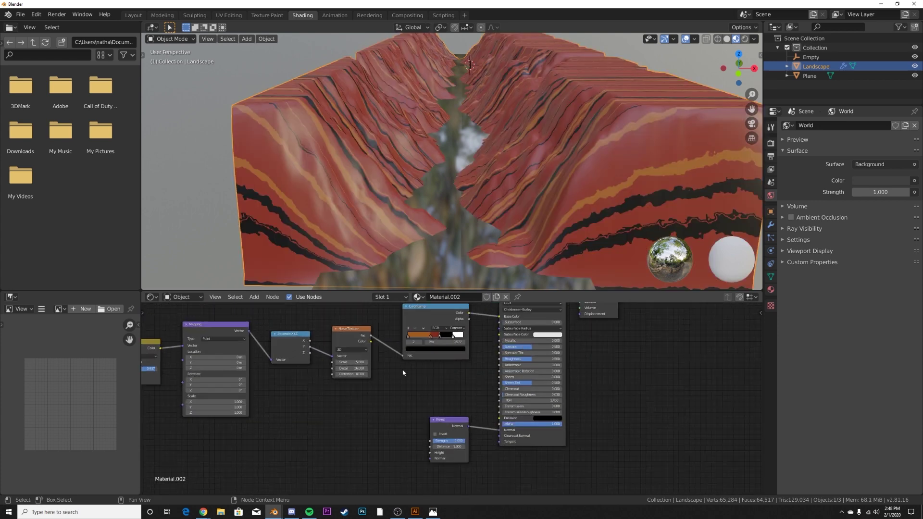
drag(371, 336, 429, 452)
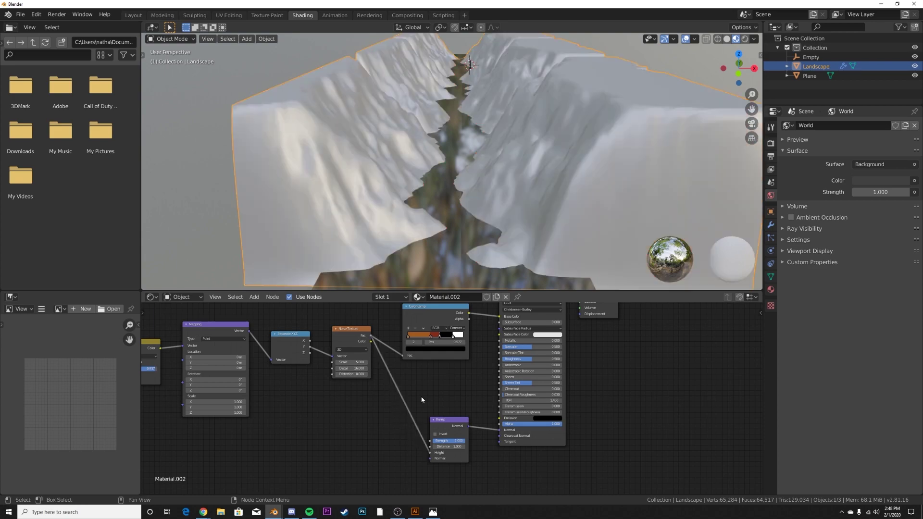
- Set the Detail of the distorting Noise Texture beside the Texture Coordinate node to 16
scroll(462, 198, up, 3)
middle_drag(494, 189, 569, 188)
scroll(197, 382, up, 4)
middle_drag(197, 382, 287, 381)
click(270, 375)
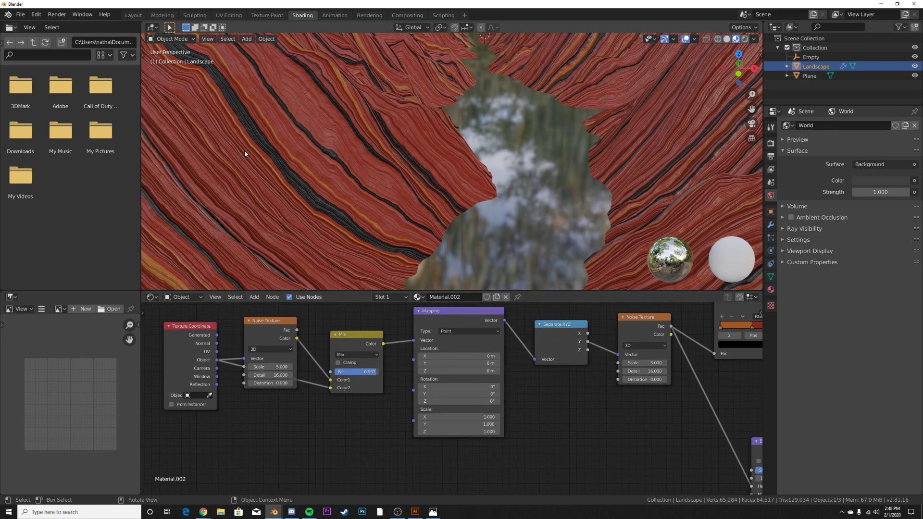
- Lower the canyon Bump node's Strength slightly and check the relief along the whole canyon
scroll(245, 153, up, 3)
middle_drag(735, 381, 469, 346)
mouse_move(487, 393)
mouse_down()
mouse_move(446, 393)
mouse_move(498, 393)
mouse_move(478, 393)
mouse_up()
scroll(454, 189, down, 6)
middle_drag(453, 189, 496, 179)
scroll(293, 410, down, 2)
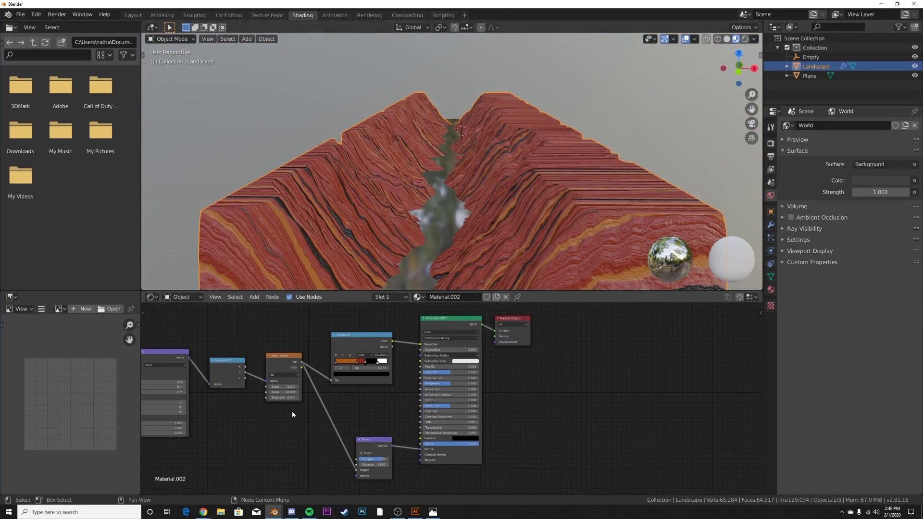
- Move the ColorRamp's black stop closer to the red one and set the white stop's position to 0.600
scroll(461, 435, up, 8)
drag(468, 426, 436, 428)
drag(519, 428, 475, 430)
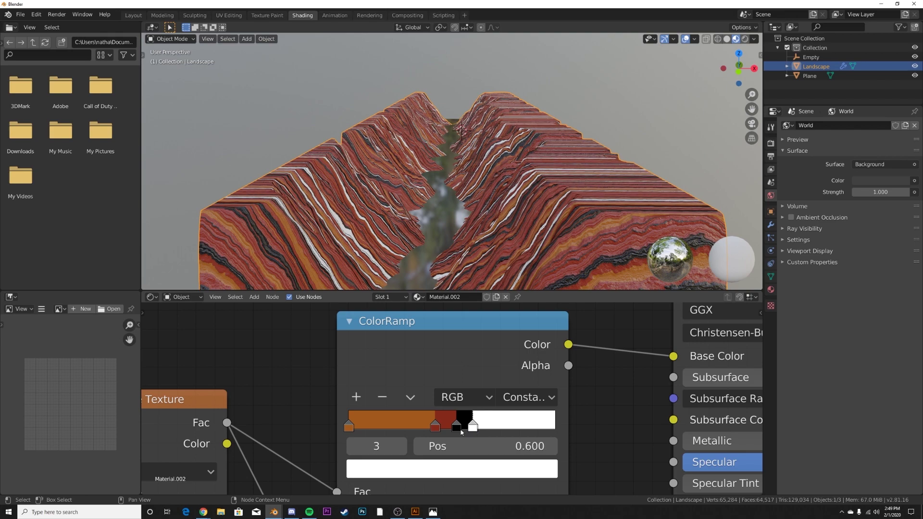
- Set the Scale of the Noise Texture feeding the ColorRamp to 2.5 for broader rock bands
middle_drag(475, 430, 593, 317)
drag(309, 412, 202, 412)
scroll(454, 198, up, 8)
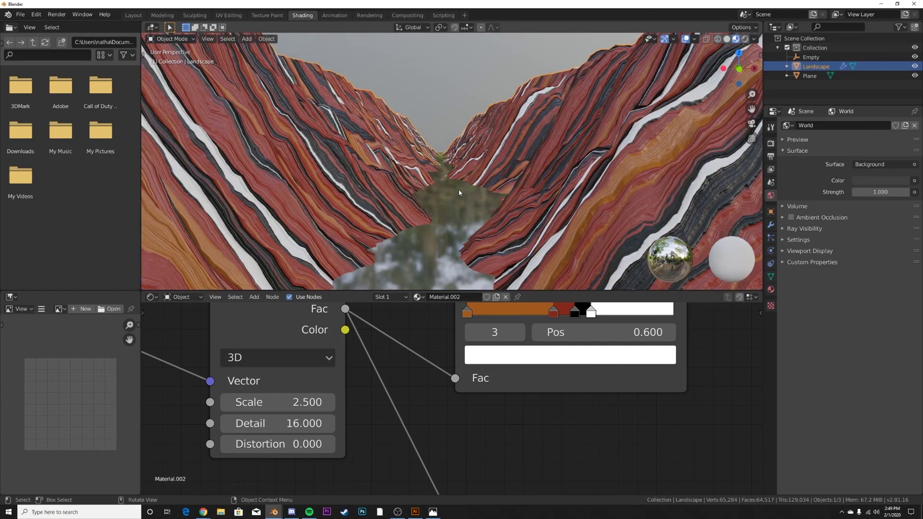
- Show the canyon with Rendered shading in the Layout workspace and turn off Scene Lights and Scene World
click(127, 18)
middle_drag(398, 312, 402, 280)
scroll(402, 280, up, 7)
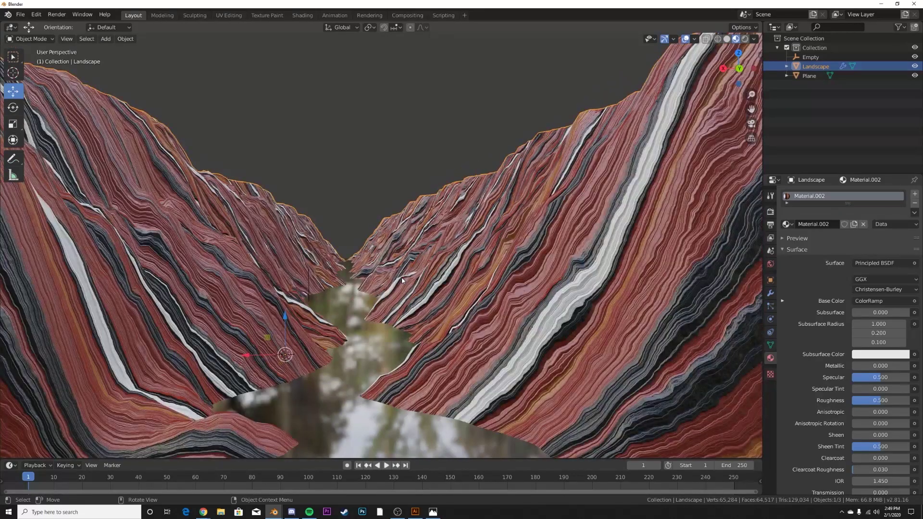
key(z)
click(398, 236)
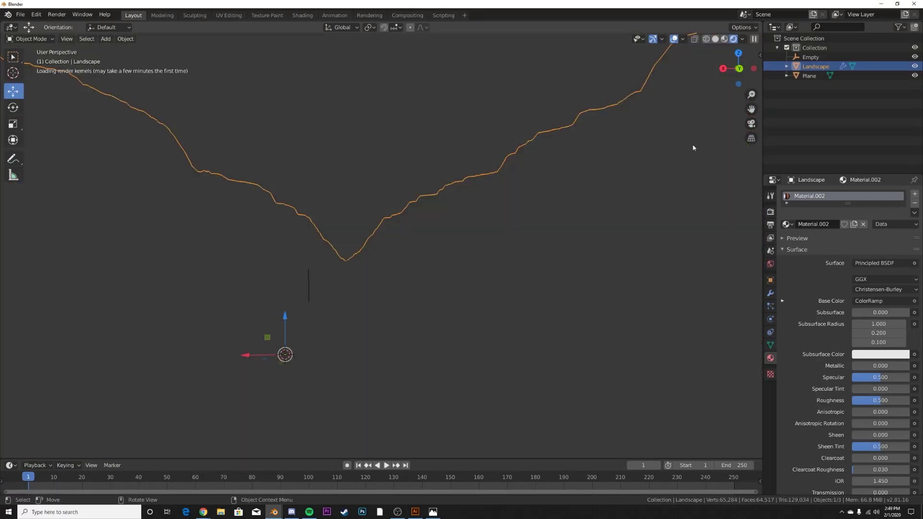
click(742, 39)
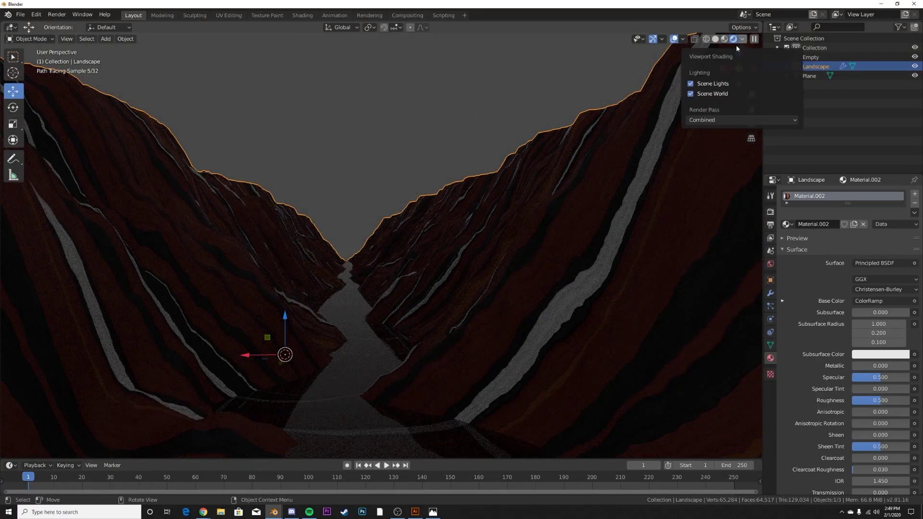
click(691, 84)
click(690, 93)
- Raise the canyon material's Roughness to 0.852, judging the rock from a low view over the water
middle_drag(403, 282, 392, 308)
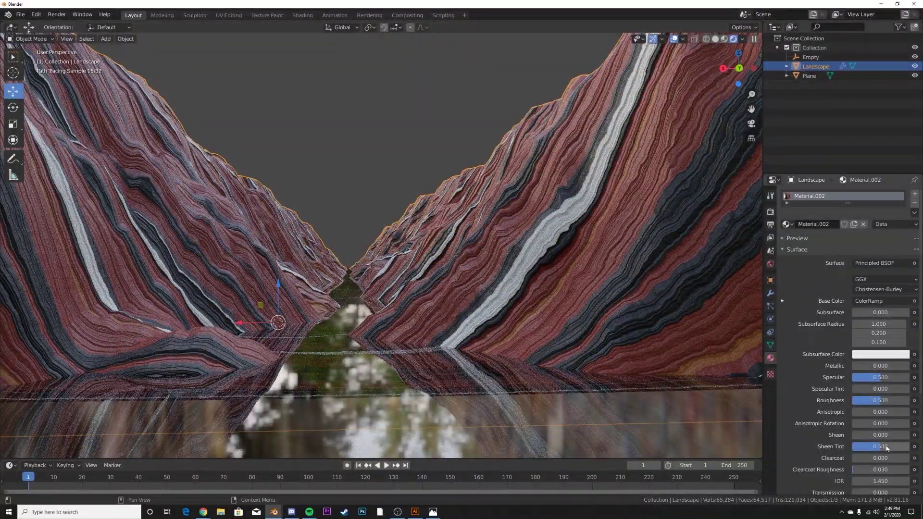
drag(880, 401, 900, 401)
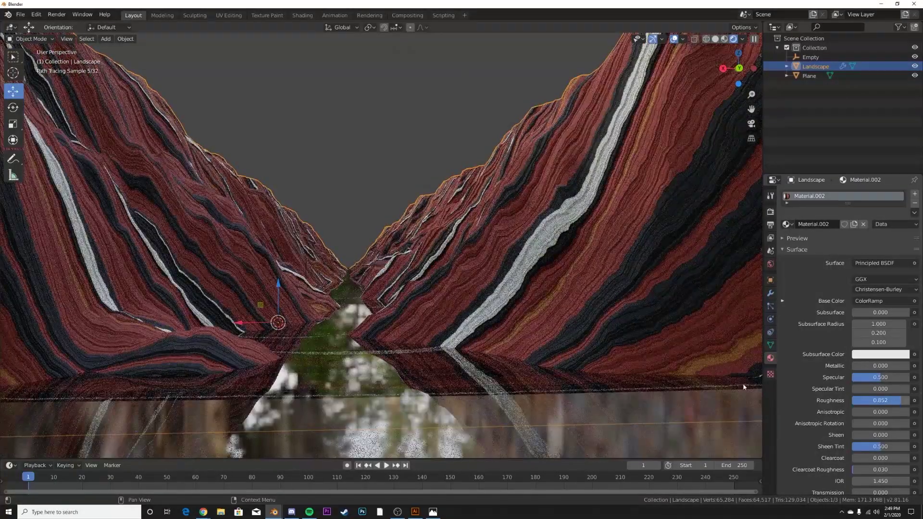
- Switch to Solid shading and raise the water plane slightly along the Z axis
key(z)
click(413, 337)
click(348, 353)
drag(344, 247, 343, 234)
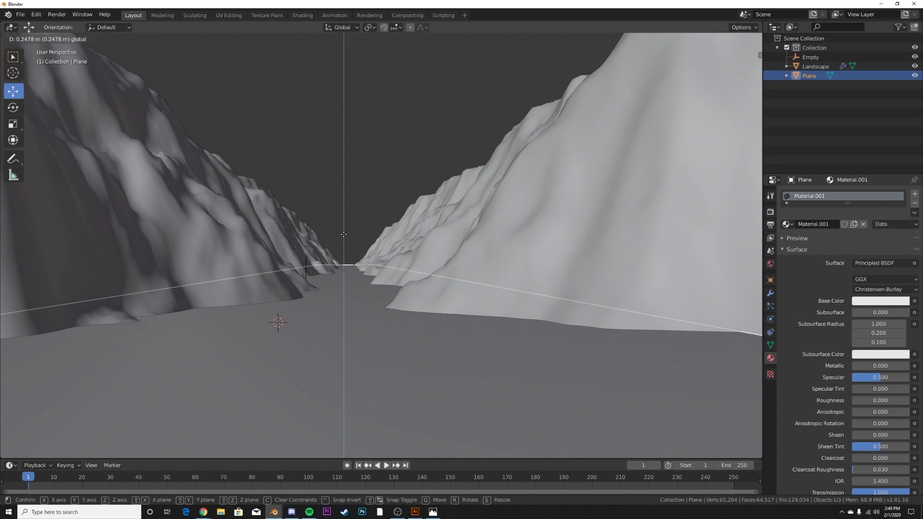
click(344, 238)
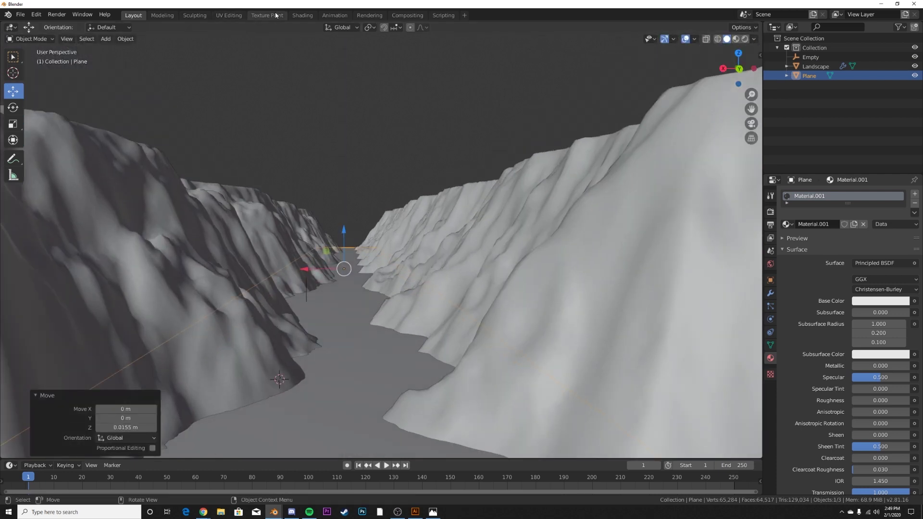
- Return to the Shading workspace and apply the water plane's object transform
click(303, 15)
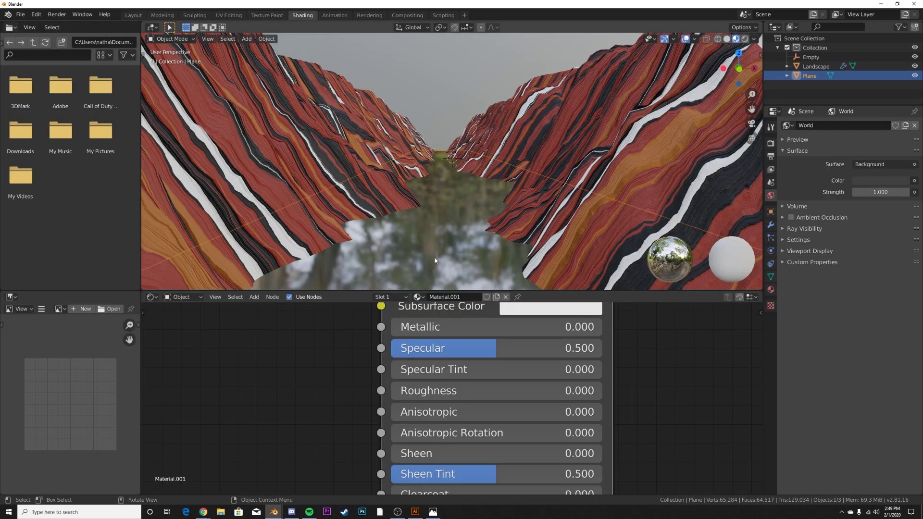
key(ctrl+a)
click(440, 230)
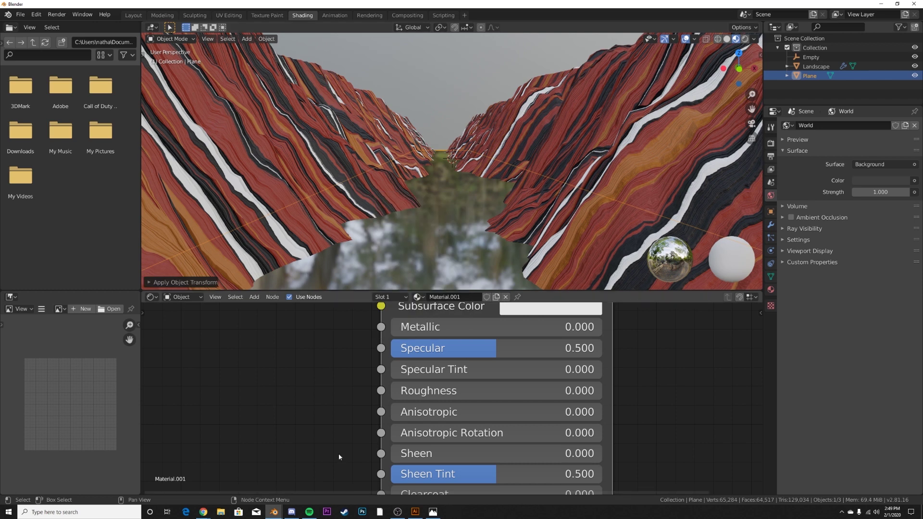
- Add a Bump node to the water material and link it to the Principled BSDF's Normal input
scroll(364, 433, down, 3)
scroll(364, 433, down, 2)
key(shift+a)
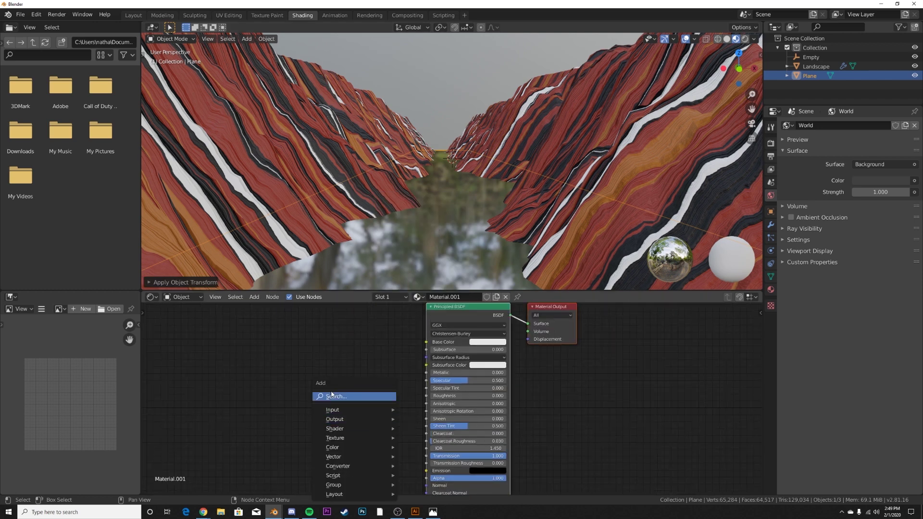
click(336, 397)
text(bum)
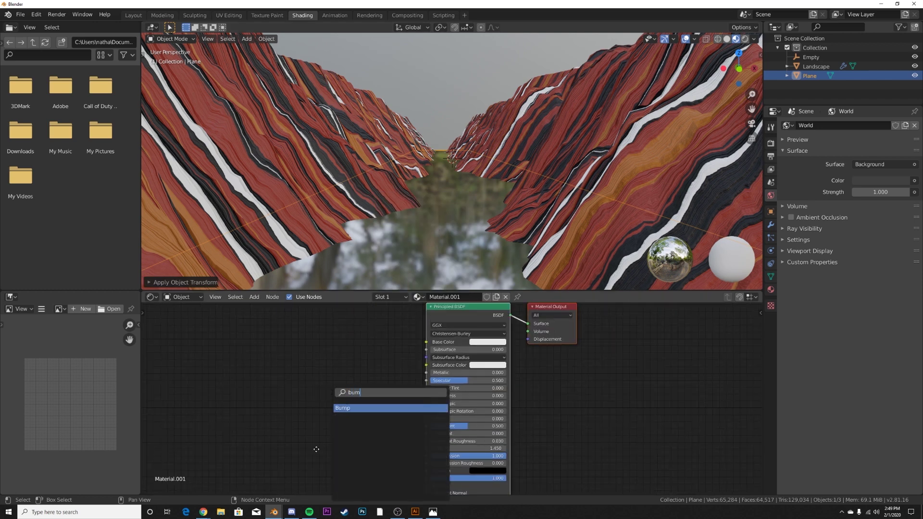
key(Return)
drag(355, 434, 425, 461)
middle_drag(270, 435, 324, 422)
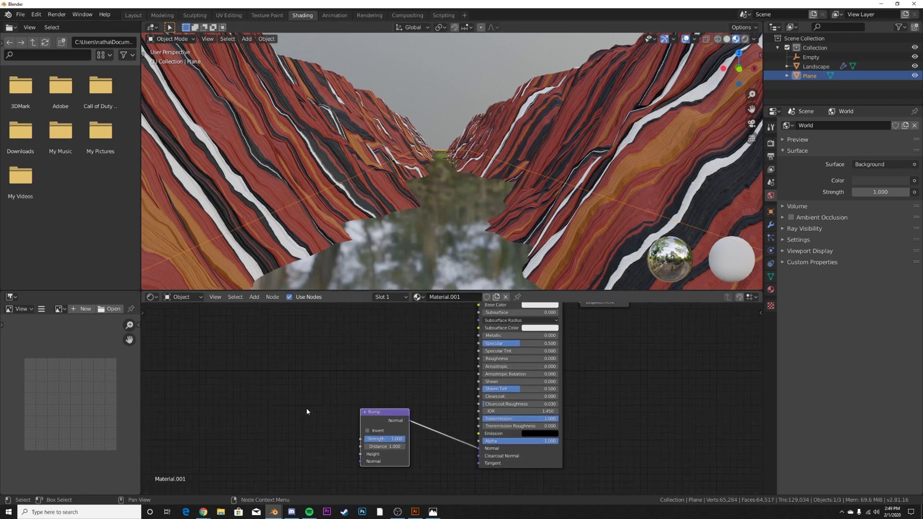
- Add a Noise Texture to the water material and attach Mapping and Texture Coordinate nodes to it
key(shift+a)
click(306, 397)
text(noi)
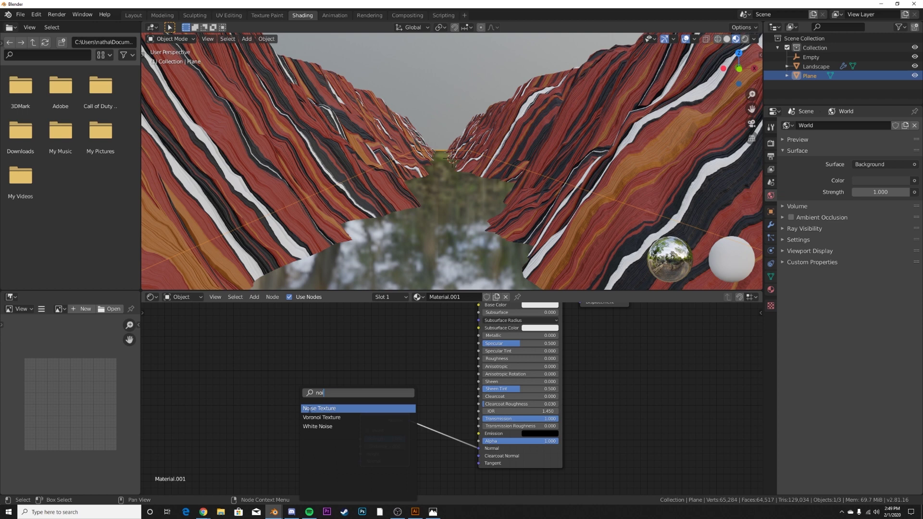
key(Return)
key(ctrl+t)
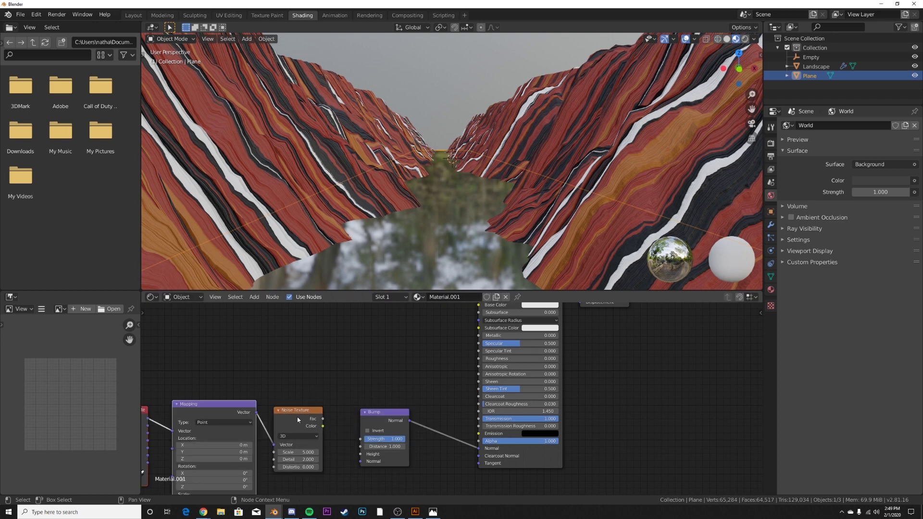
- Feed the water's Mapping node from Object coordinates and link the Noise Texture's Fac to the Bump node's Height
middle_drag(298, 419, 386, 407)
drag(236, 428, 260, 419)
middle_drag(269, 418, 218, 402)
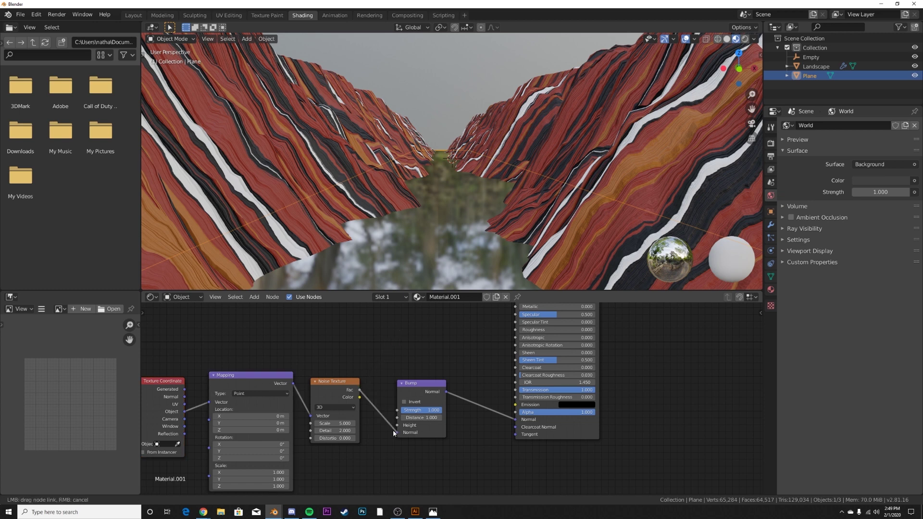
drag(394, 433, 396, 426)
- Set the water's Bump Strength to 0.057 and the Noise Texture's Scale to 4.8 and Detail to 15.9
scroll(403, 399, up, 2)
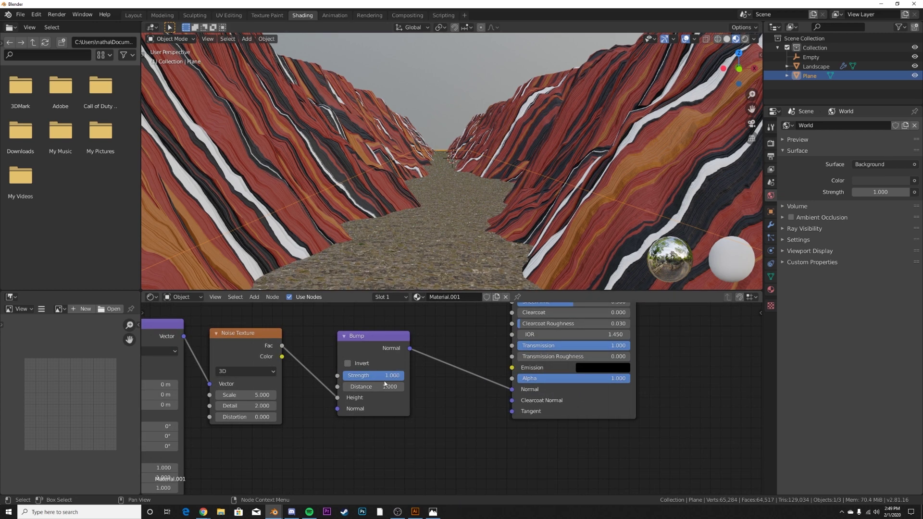
drag(385, 377, 345, 375)
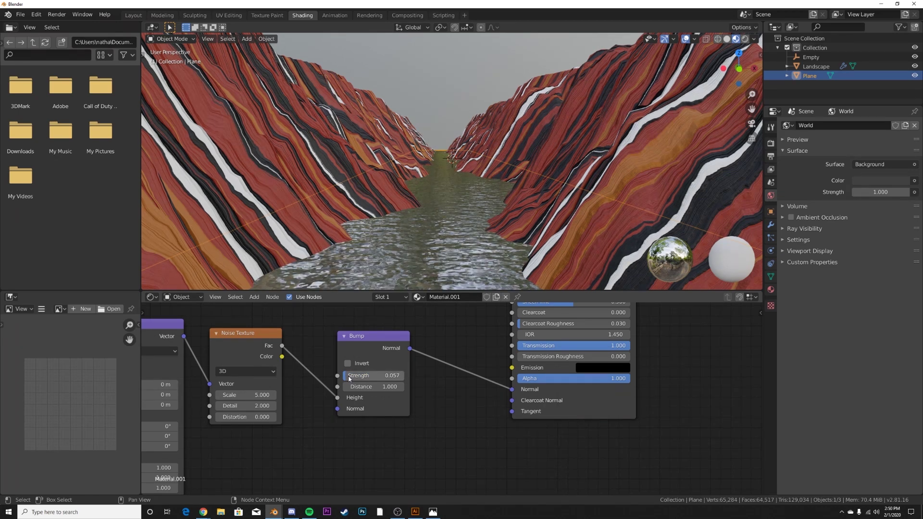
drag(259, 406, 289, 406)
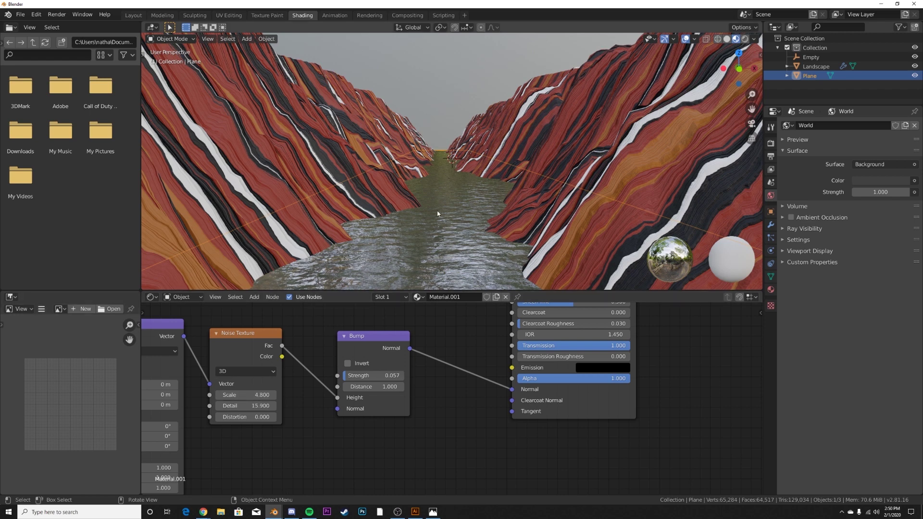
click(462, 87)
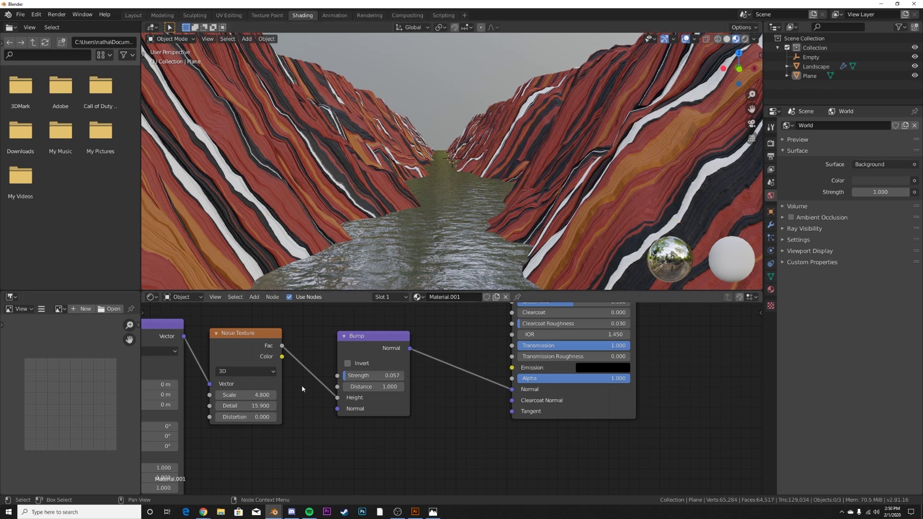
- Set the water noise's Detail to 3.1 and the Bump Strength to 0.114 for stronger, smoother ripples
drag(248, 406, 213, 406)
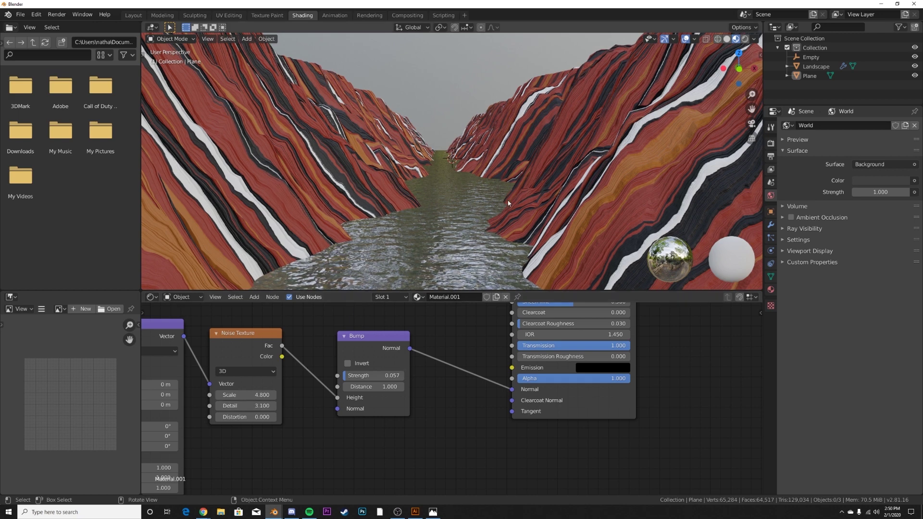
drag(375, 375, 385, 376)
middle_drag(417, 138, 425, 155)
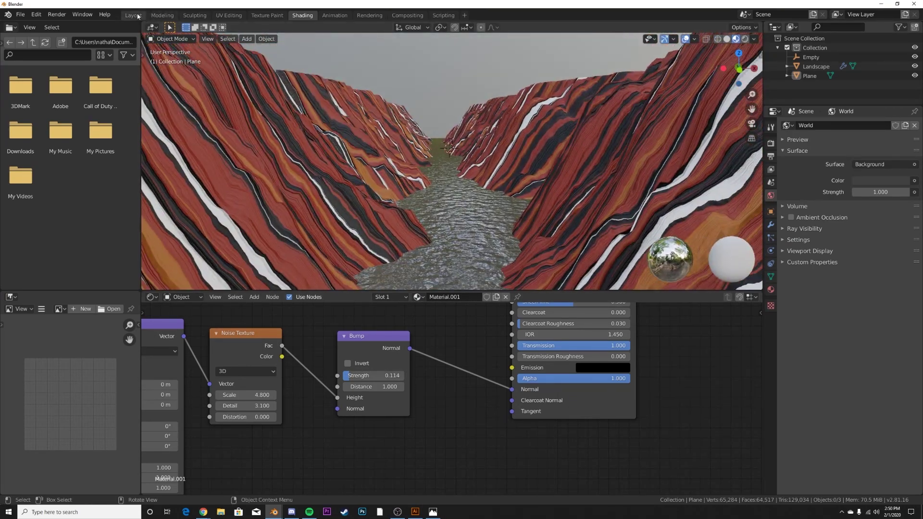
- Return to the Layout workspace and search the add-on preferences for "ext" to check that Add Mesh: Extra Objects is enabled
click(133, 15)
middle_drag(304, 256, 360, 266)
scroll(359, 269, up, 3)
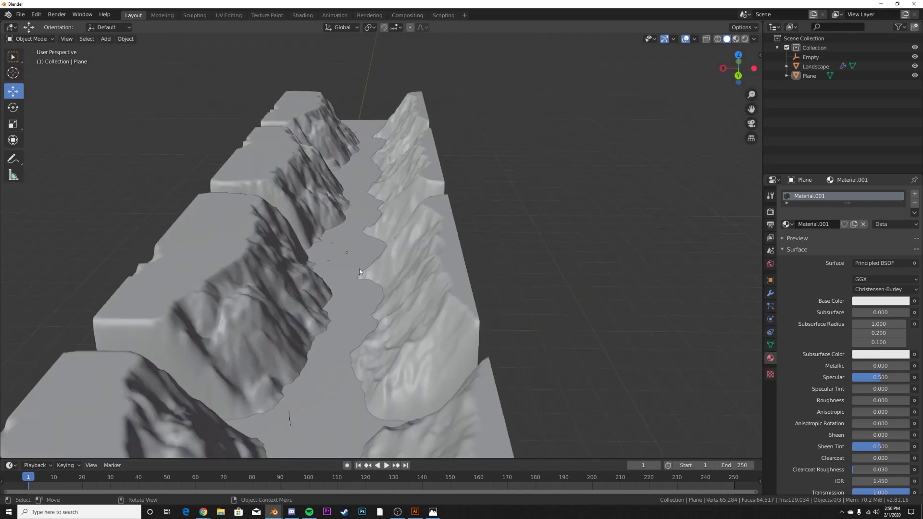
click(37, 14)
click(58, 146)
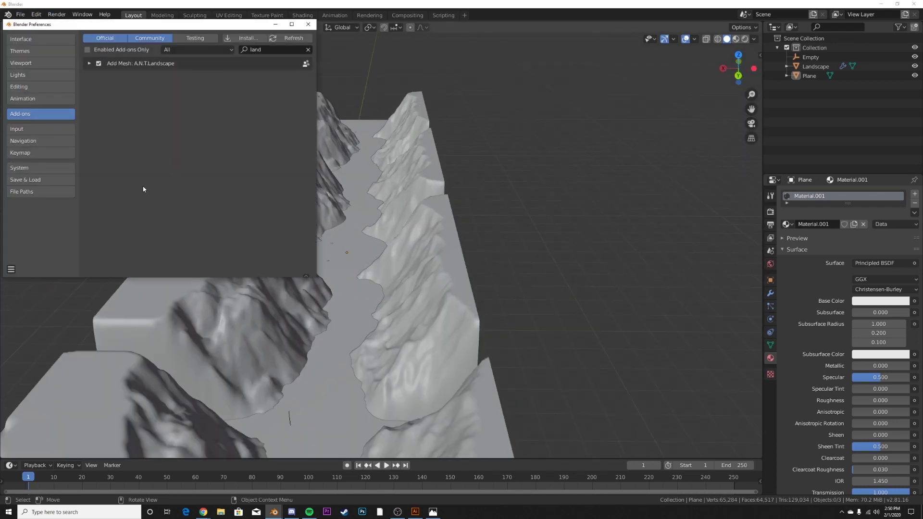
click(307, 50)
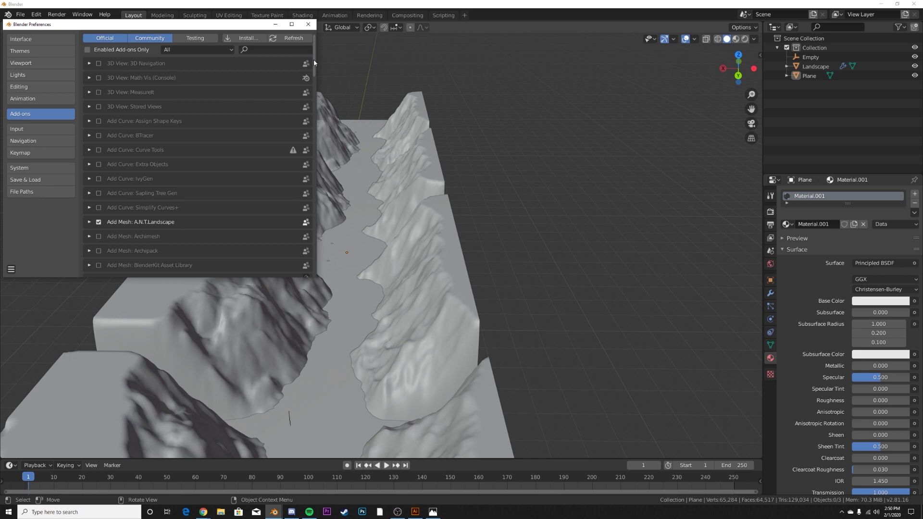
click(270, 51)
text(ext)
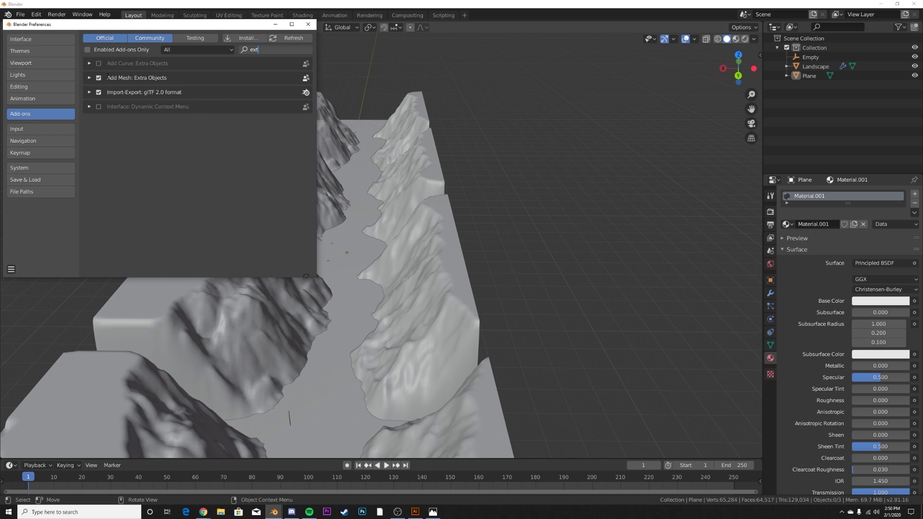
click(308, 24)
scroll(454, 242, down, 5)
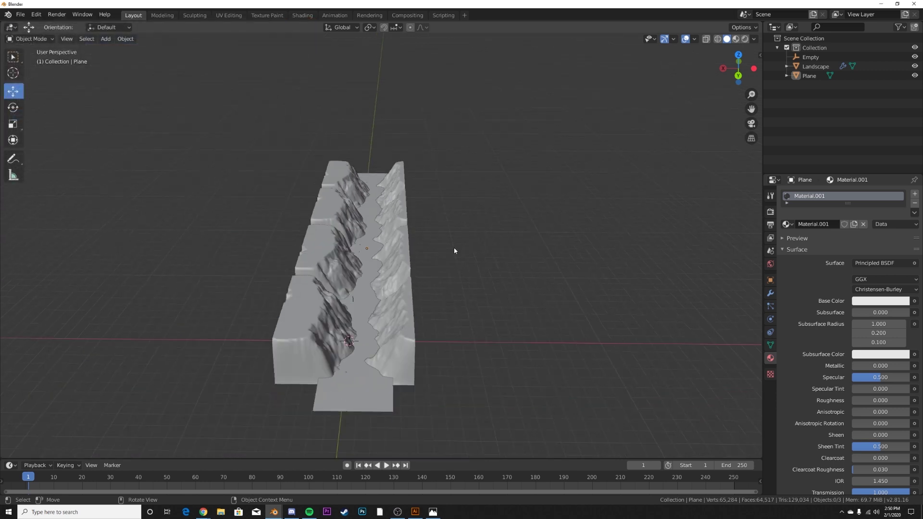
- Hide the landscape and the water plane to clear the viewport for a new object
click(411, 314)
key(h)
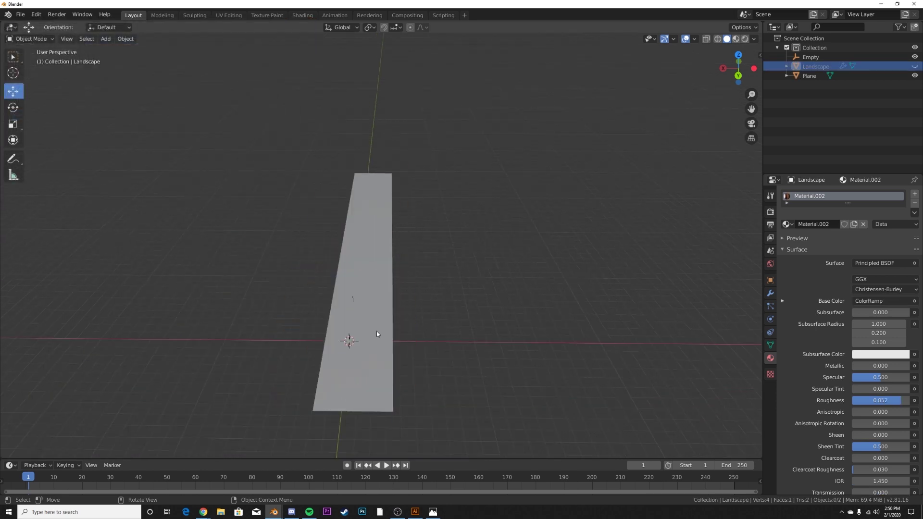
click(376, 331)
key(h)
scroll(374, 328, up, 4)
scroll(375, 332, down, 2)
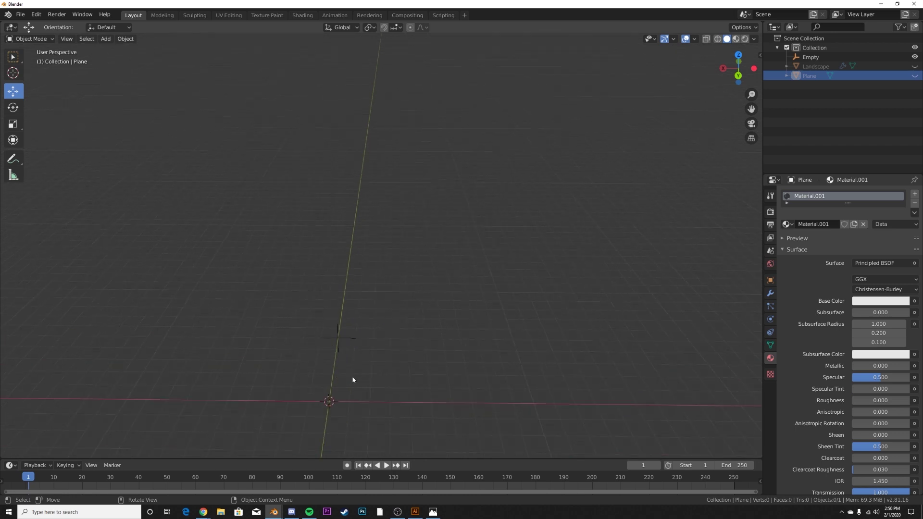
- Add an XYZ Math Surface mesh and frame it in the viewport
key(shift+a)
mouse_move(330, 327)
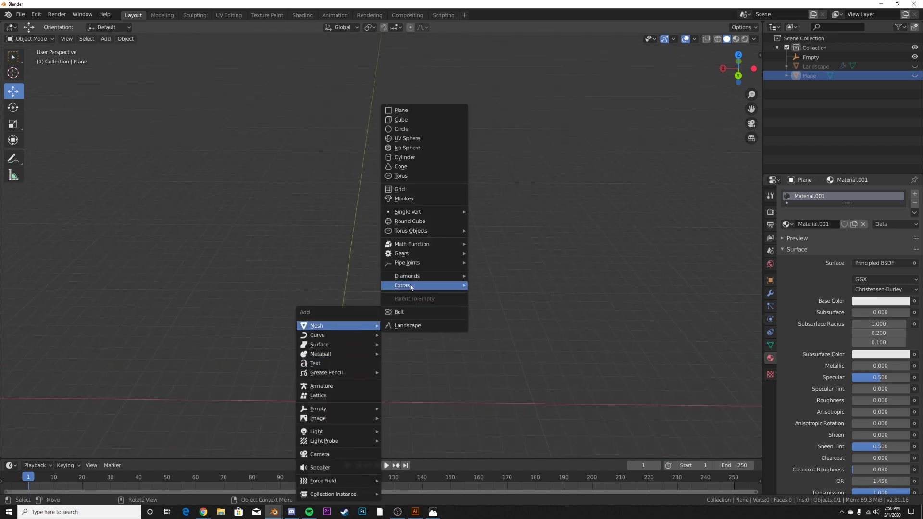
mouse_move(457, 245)
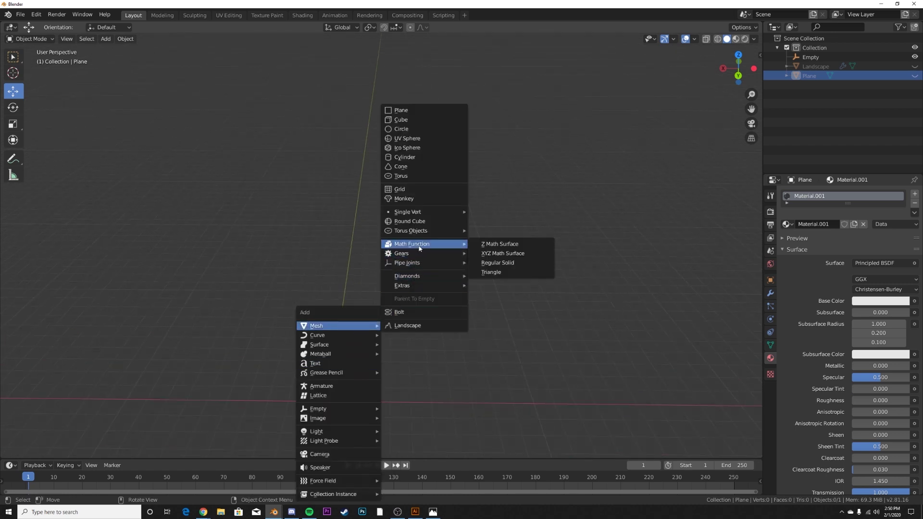
click(509, 254)
scroll(402, 328, up, 5)
shift+middle_drag(397, 342, 417, 264)
middle_drag(387, 307, 417, 302)
key(KP_Decimal)
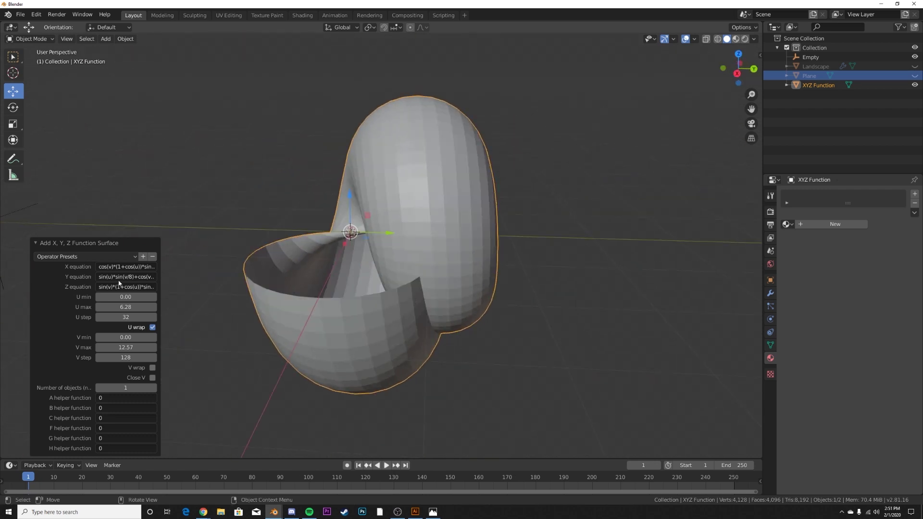
- Try the Helicoidal and Klein presets and a V max of 1.06 on the surface, and undo the added mesh
click(74, 256)
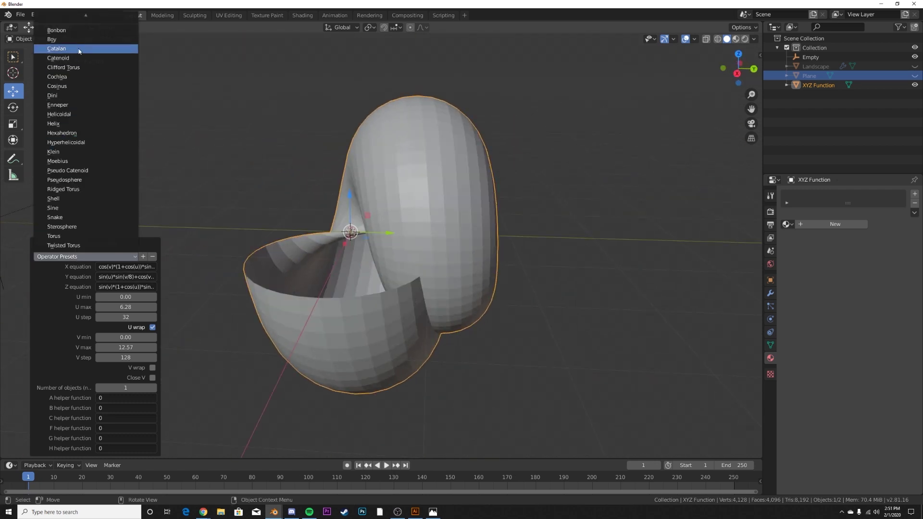
click(81, 117)
middle_drag(288, 241, 399, 320)
click(64, 256)
click(79, 152)
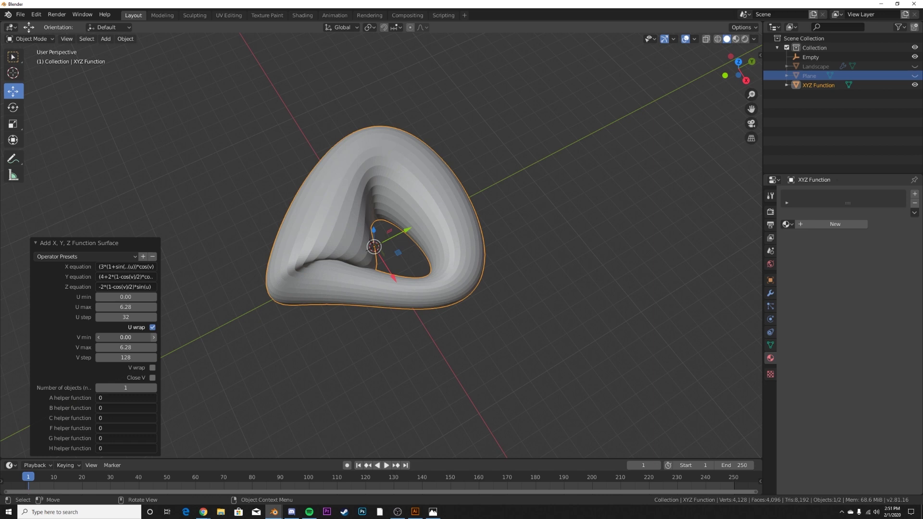
mouse_move(126, 347)
mouse_down()
mouse_move(98, 348)
mouse_move(135, 347)
mouse_up()
key(ctrl+z)
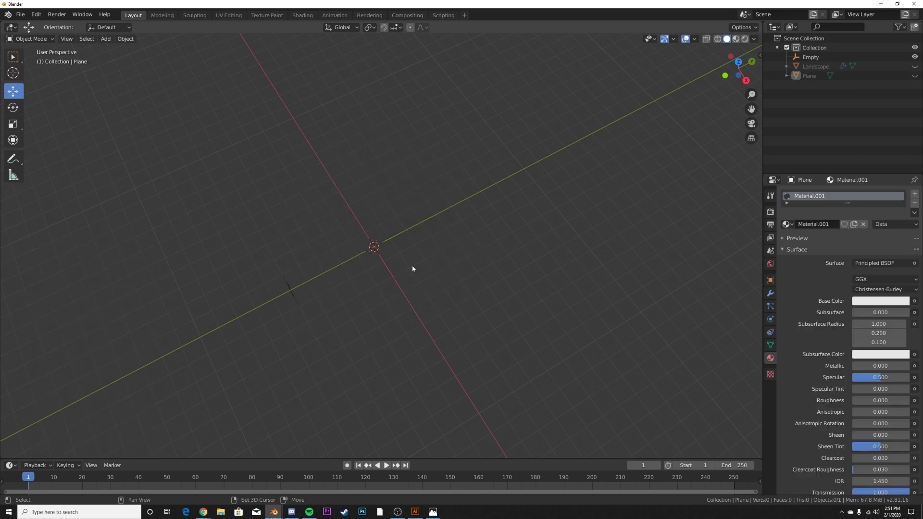
- Add a new XYZ Math Surface mesh and try the Snake preset on it
key(shift+a)
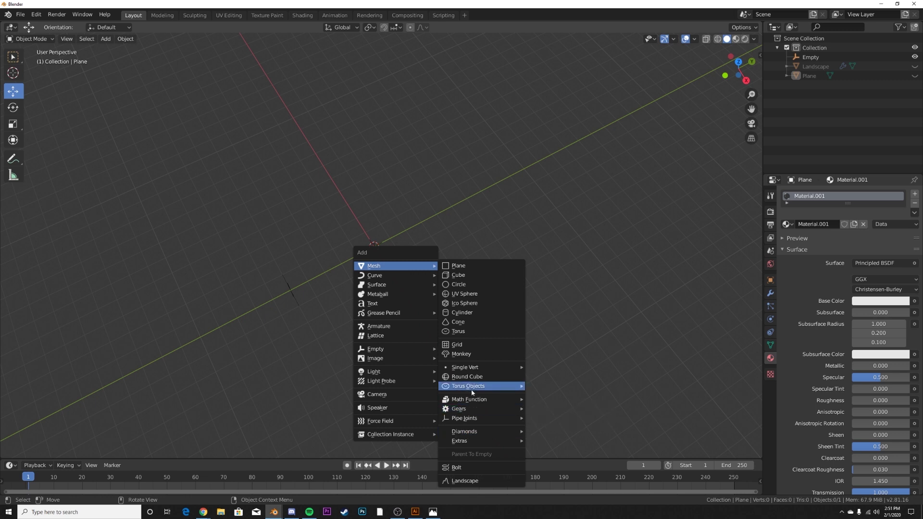
mouse_move(478, 399)
click(587, 409)
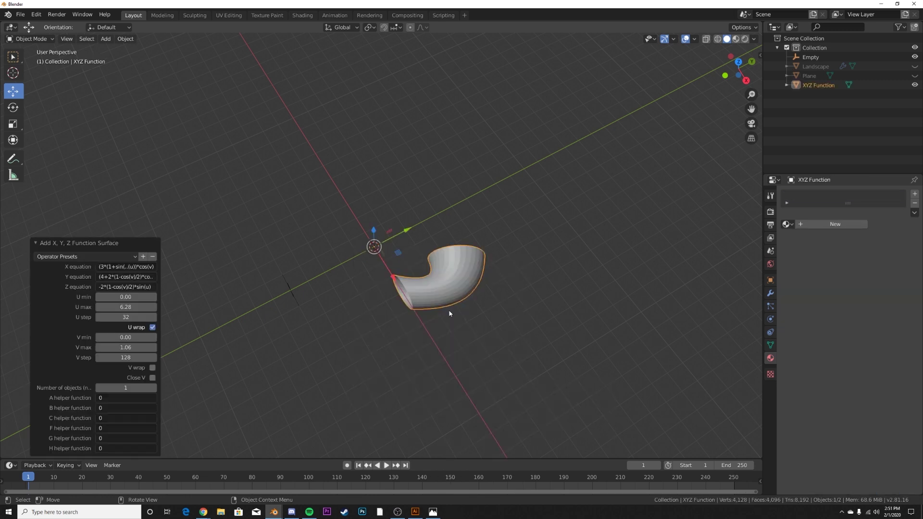
click(96, 256)
click(92, 255)
click(72, 217)
middle_drag(489, 301, 217, 305)
- Switch the math surface to the Twisted Torus preset
click(111, 256)
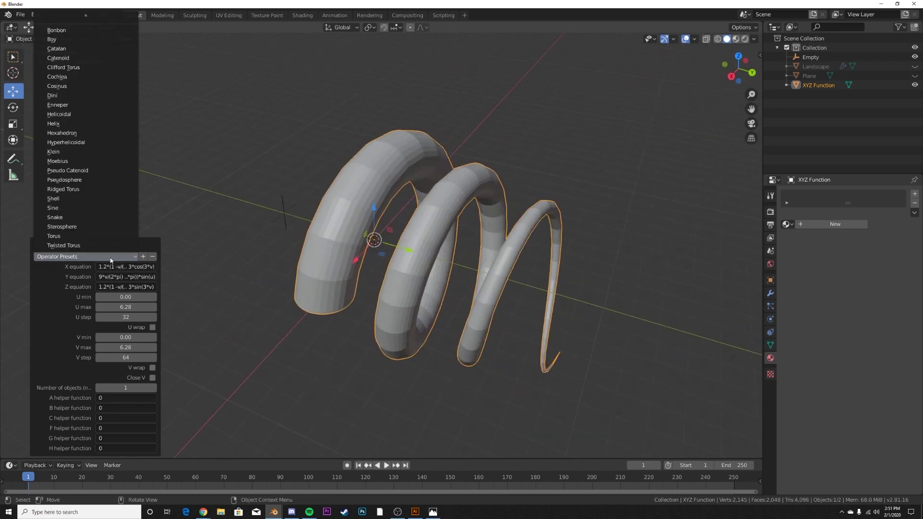
click(73, 246)
middle_drag(364, 311, 447, 374)
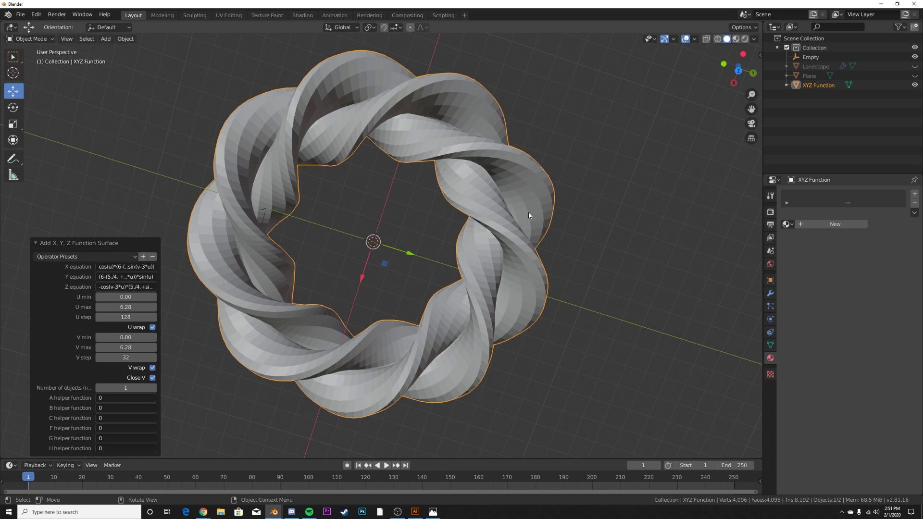
- Subdivide the whole twisted torus mesh with raised smoothness and shade the object smooth
key(Tab)
right_click(507, 214)
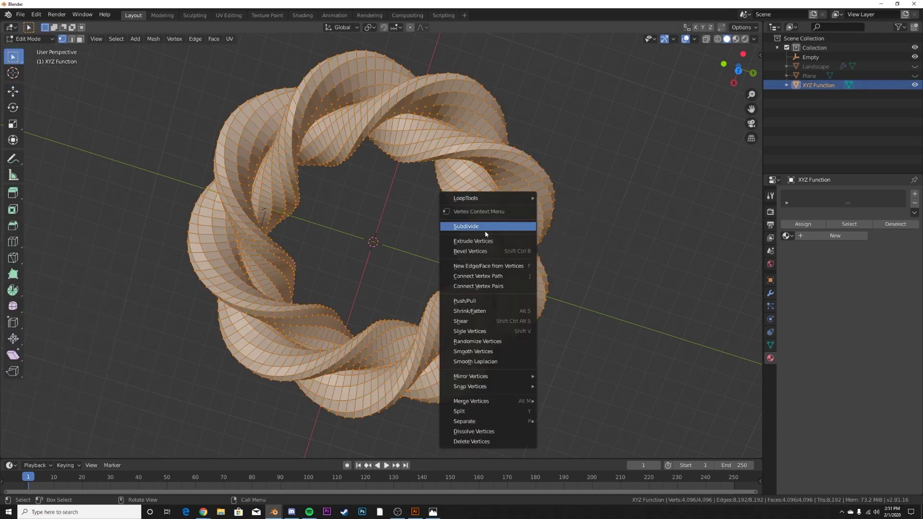
click(452, 227)
drag(127, 398, 173, 398)
key(Tab)
right_click(455, 226)
click(453, 221)
middle_drag(452, 270, 472, 251)
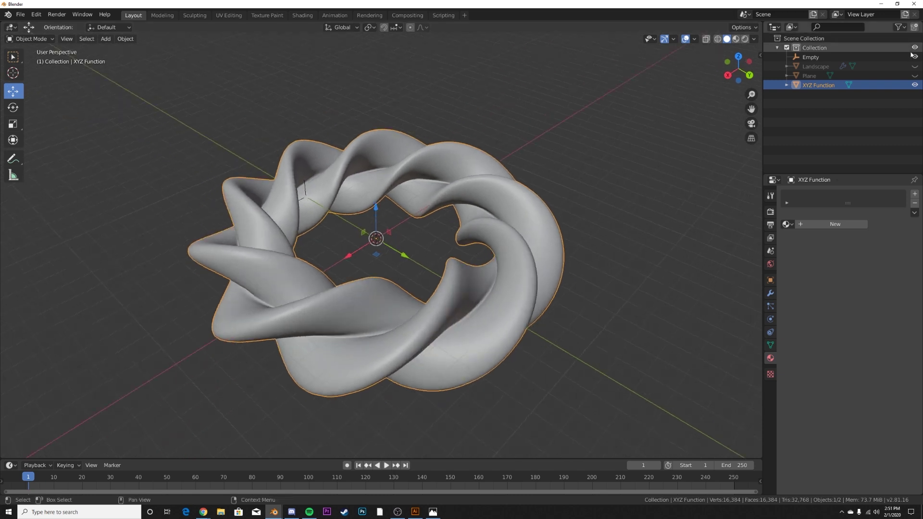
- Unhide the landscape and the water plane, and rotate the twisted torus 90° about the X axis
drag(915, 67, 916, 77)
middle_drag(721, 182, 511, 271)
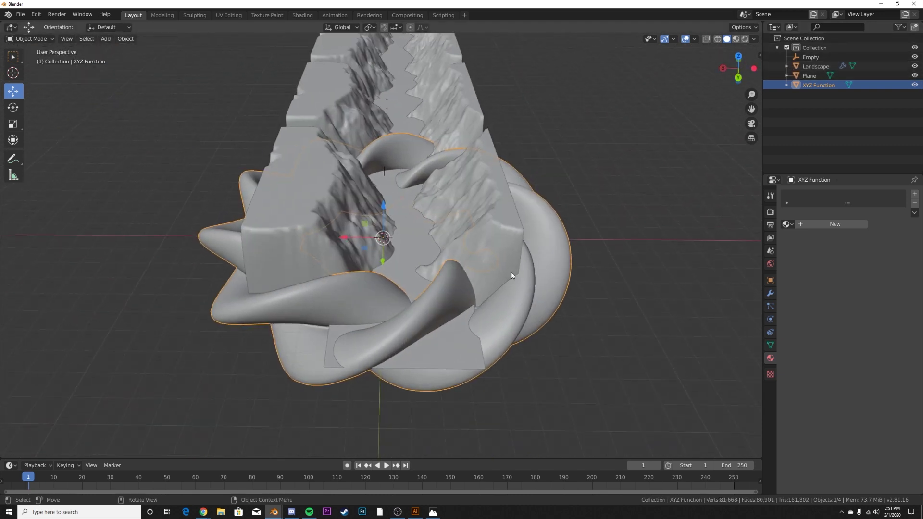
text(rx90)
key(Return)
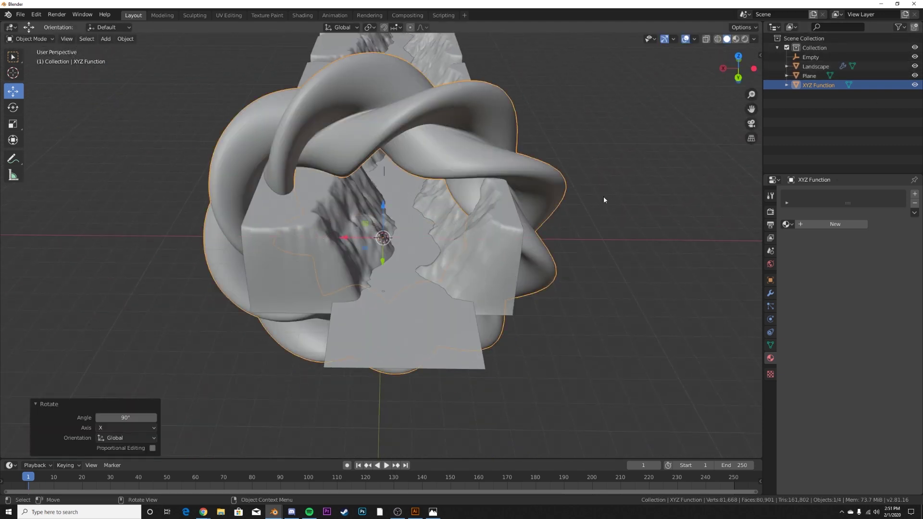
- Scale the twisted torus down and move it sideways and upward so it stands between the canyon walls
key(s)
click(422, 234)
drag(347, 238, 372, 238)
drag(409, 207, 411, 167)
- Shade the canyon landscape smooth
middle_drag(449, 221, 458, 336)
scroll(446, 193, up, 4)
middle_drag(418, 276, 540, 291)
click(539, 292)
right_click(541, 288)
click(560, 287)
scroll(508, 297, up, 3)
- Add a camera and align it to a low view down the canyon facing the twisted torus
key(shift+a)
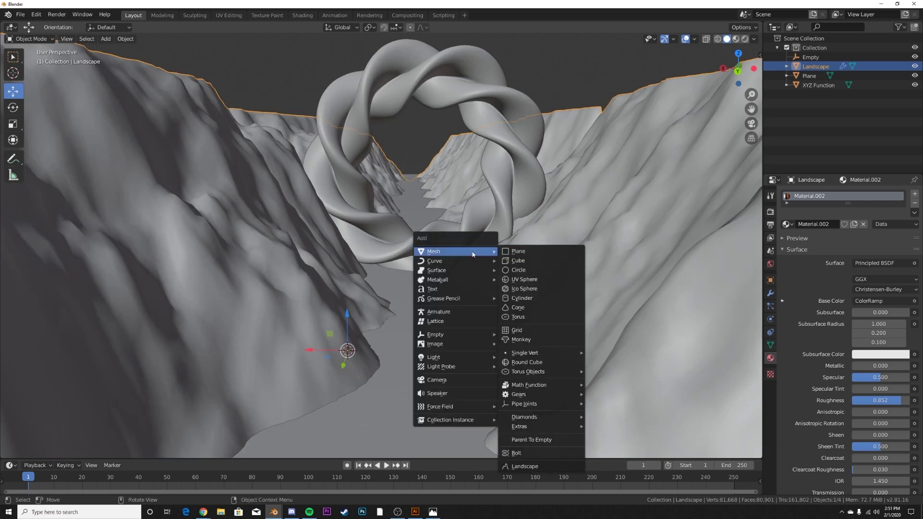
click(436, 379)
middle_drag(453, 373, 460, 311)
scroll(461, 310, up, 1)
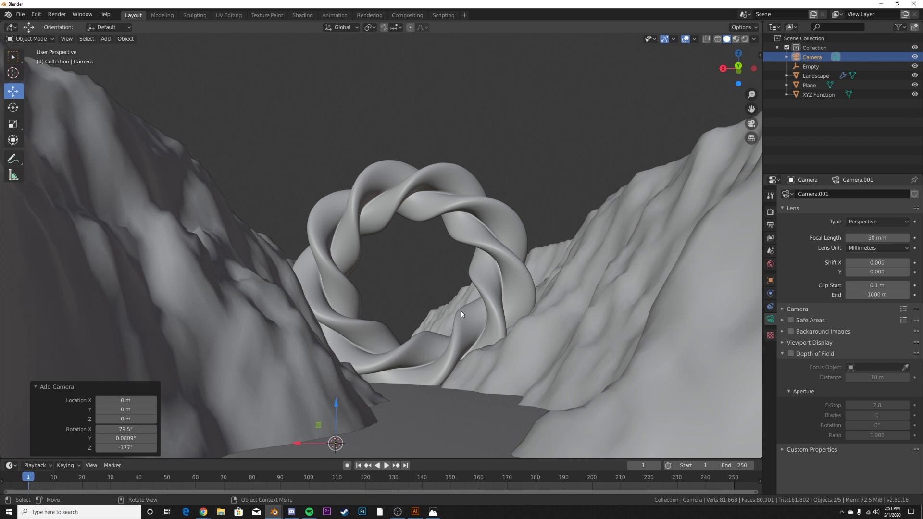
key(ctrl+alt+KP_0)
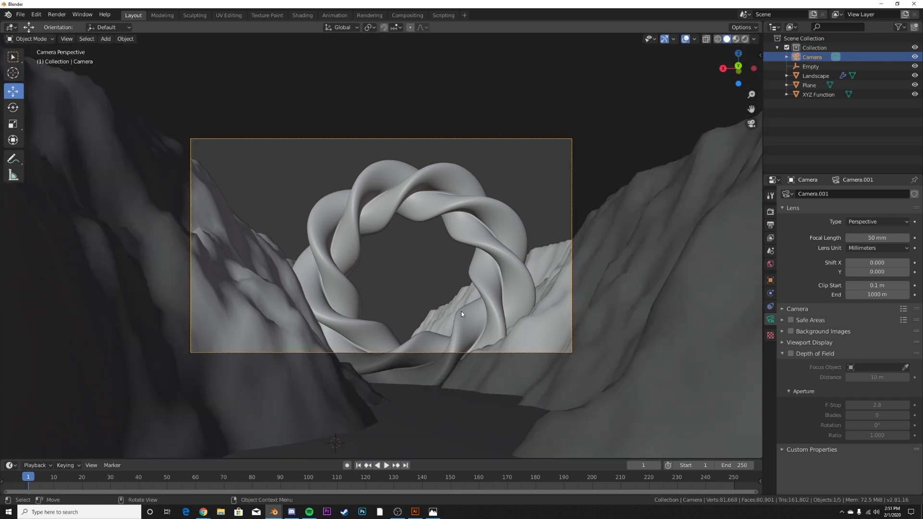
- Set the camera's focal length to 24 mm and move the camera lower and closer to the twisted torus
click(866, 236)
text(24)
key(Return)
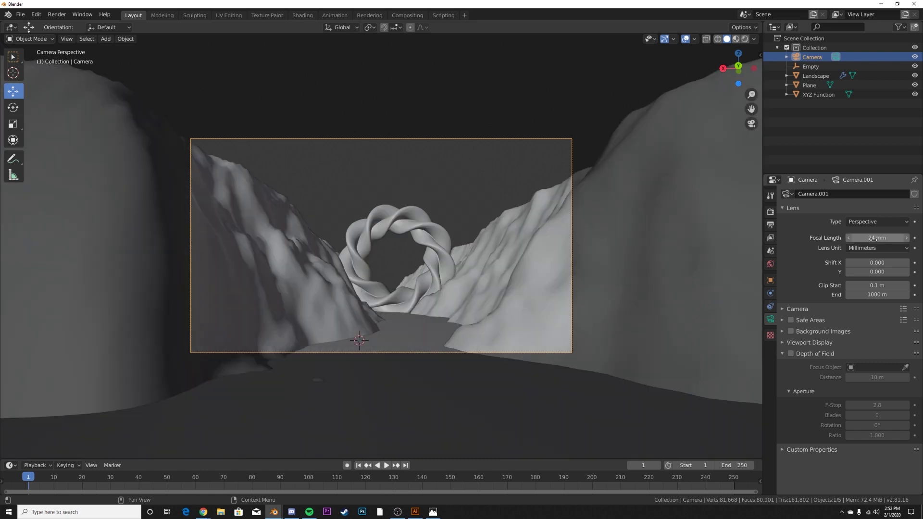
key(g)
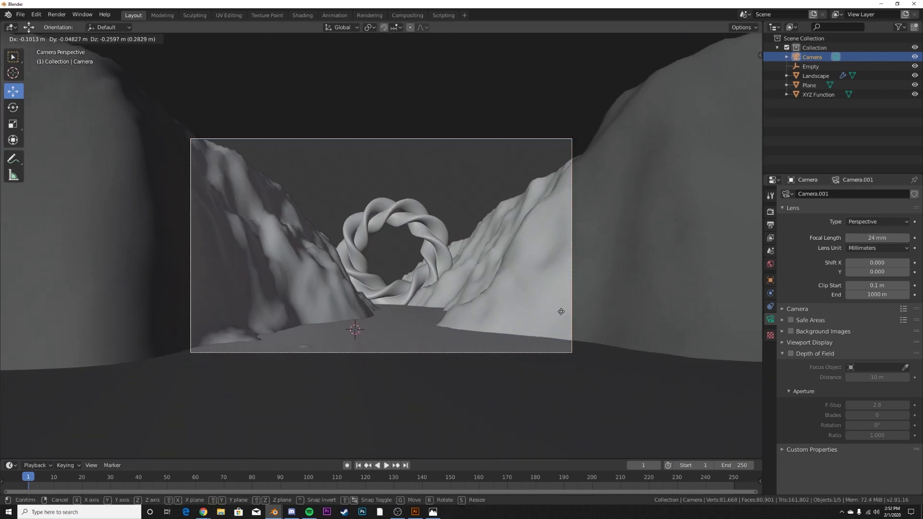
click(560, 314)
key(g)
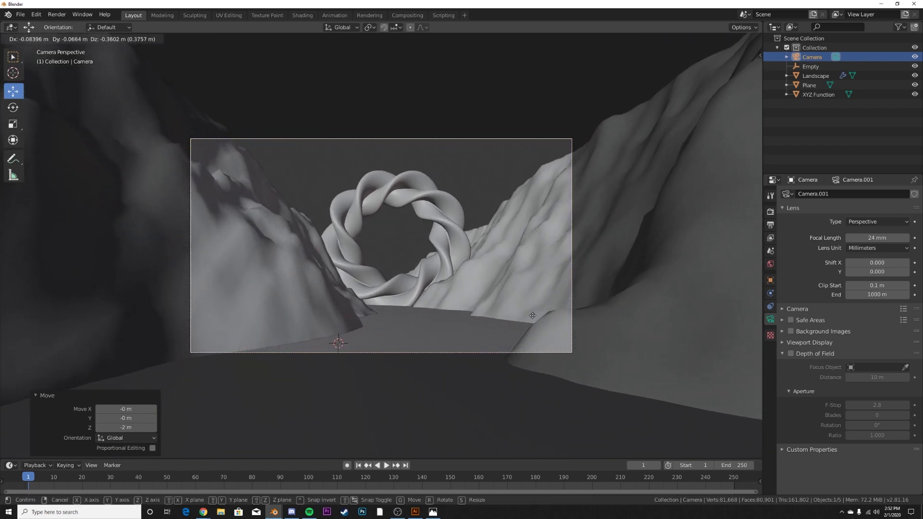
click(532, 316)
- Preview the canyon and twisted torus through the camera with Rendered shading
key(z)
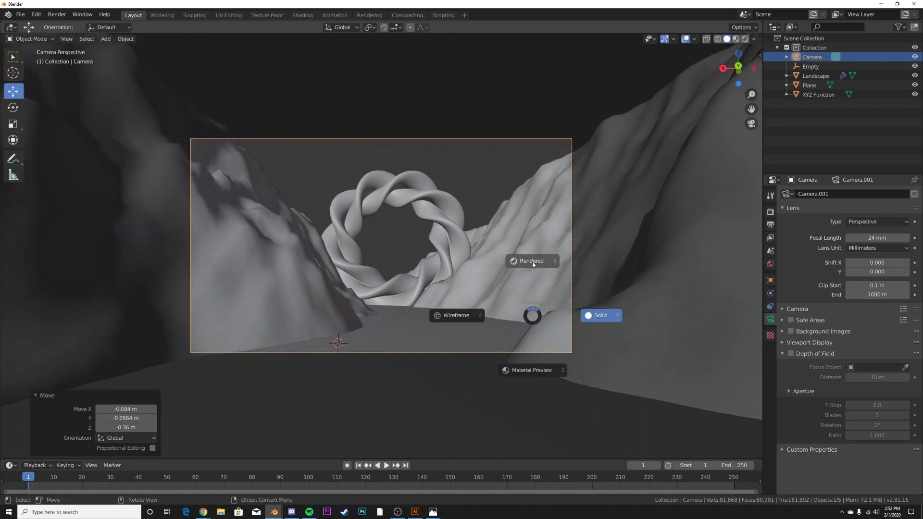
click(534, 262)
scroll(376, 321, up, 3)
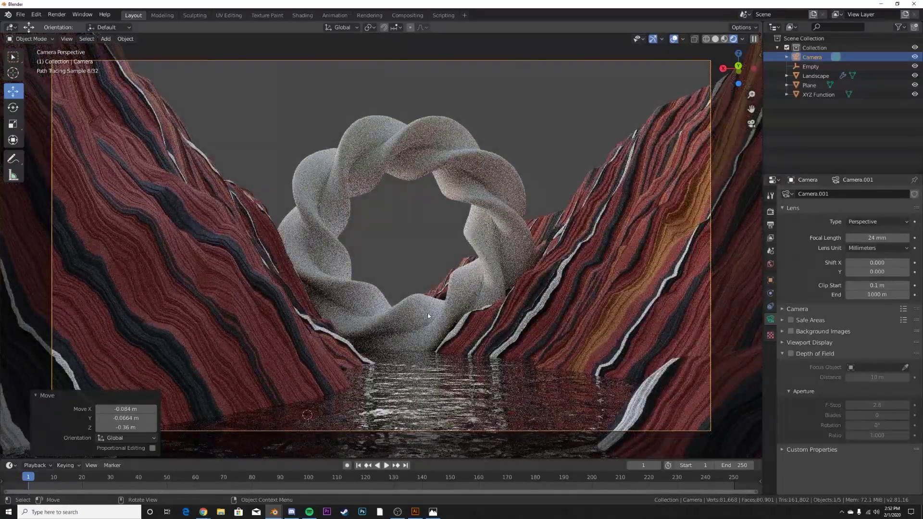
click(473, 289)
key(s)
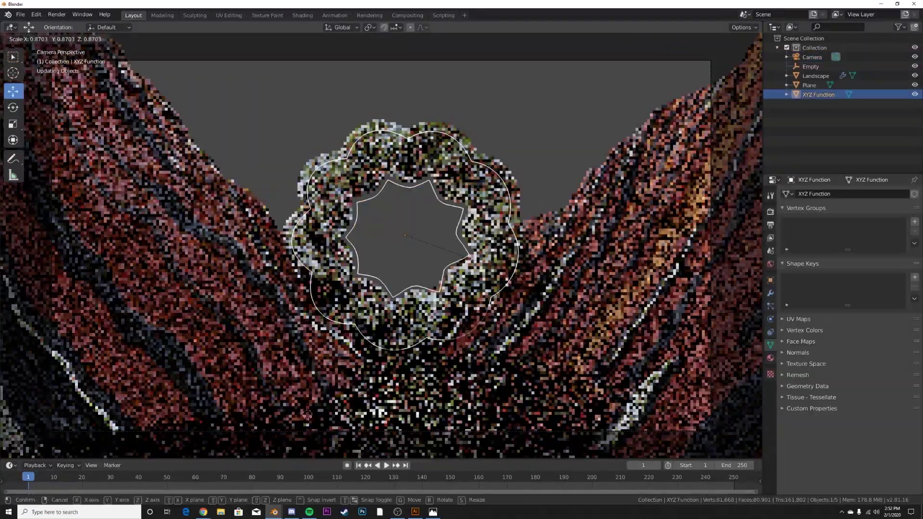
key(Escape)
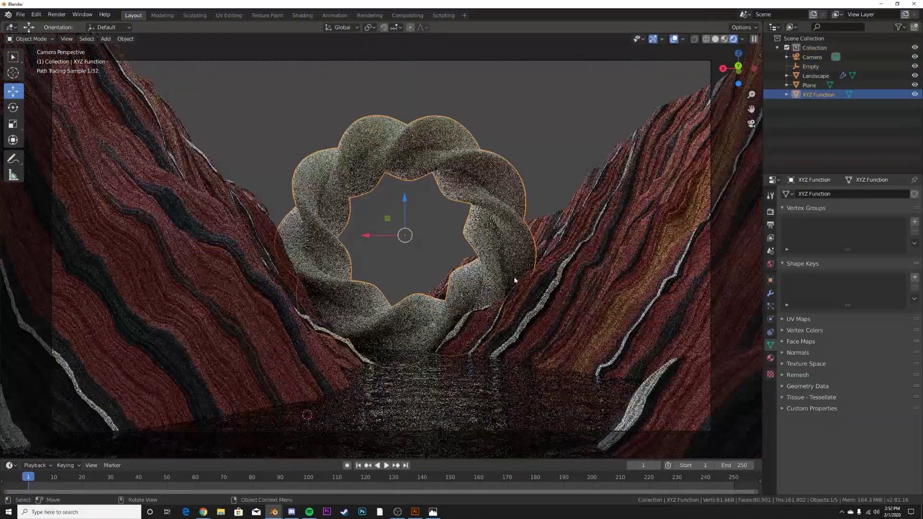
- In Solid shading, move the twisted torus 1.87 m along Y and scale it by 0.762, ending in the camera view
key(z)
click(553, 295)
mouse_move(553, 296)
middle_down()
mouse_move(545, 289)
mouse_move(487, 306)
middle_up()
key(g)
key(y)
click(408, 227)
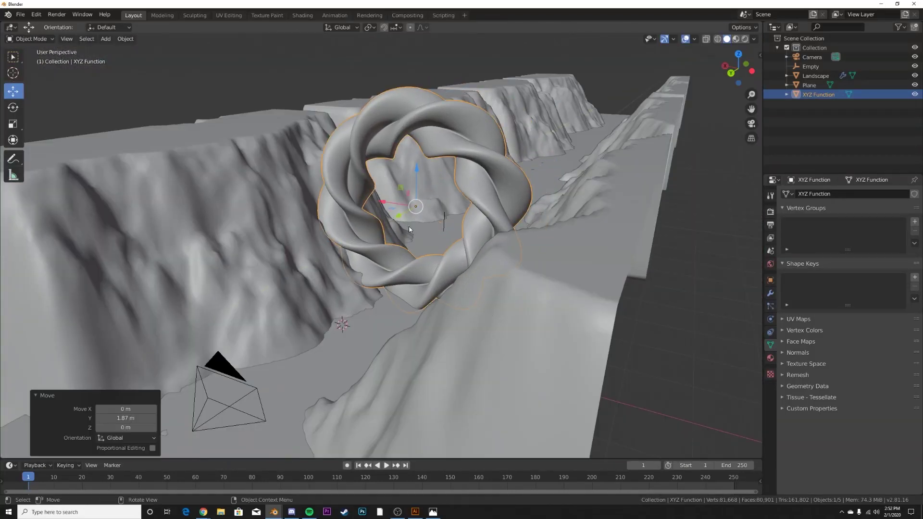
key(s)
click(511, 261)
key(KP_0)
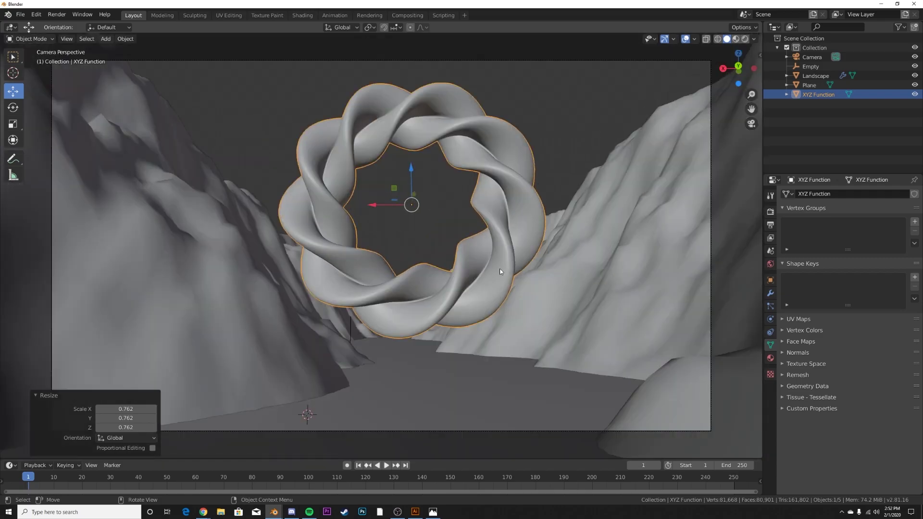
- Examine the composition of the reference image wavh copy.png enlarged in Photos, and return to Blender
click(880, 5)
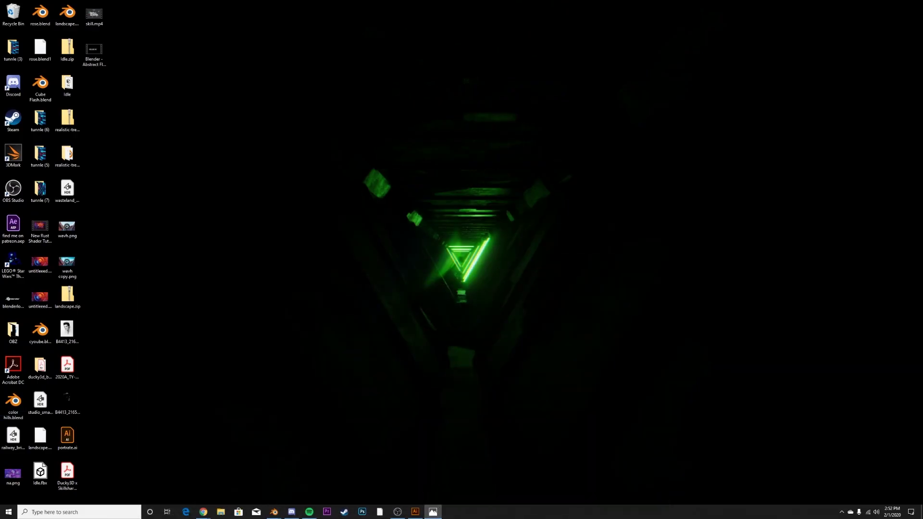
drag(0, 130, 403, 49)
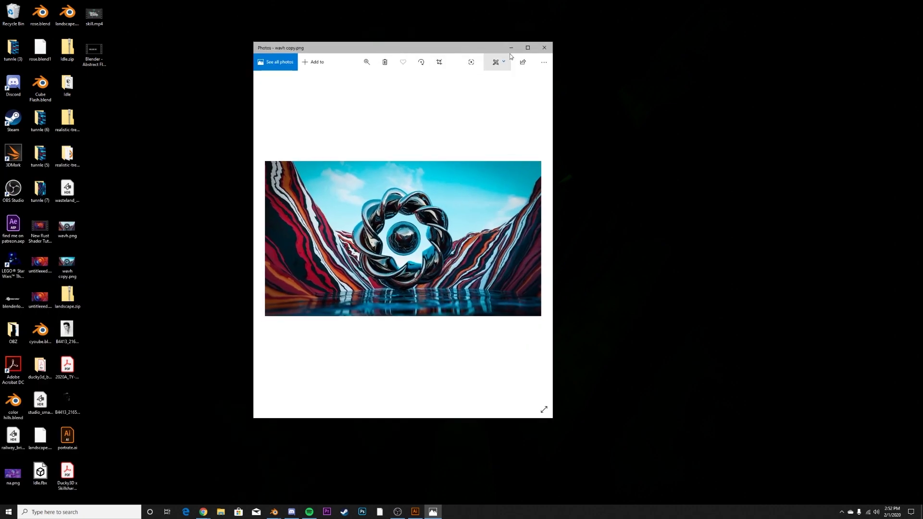
click(527, 49)
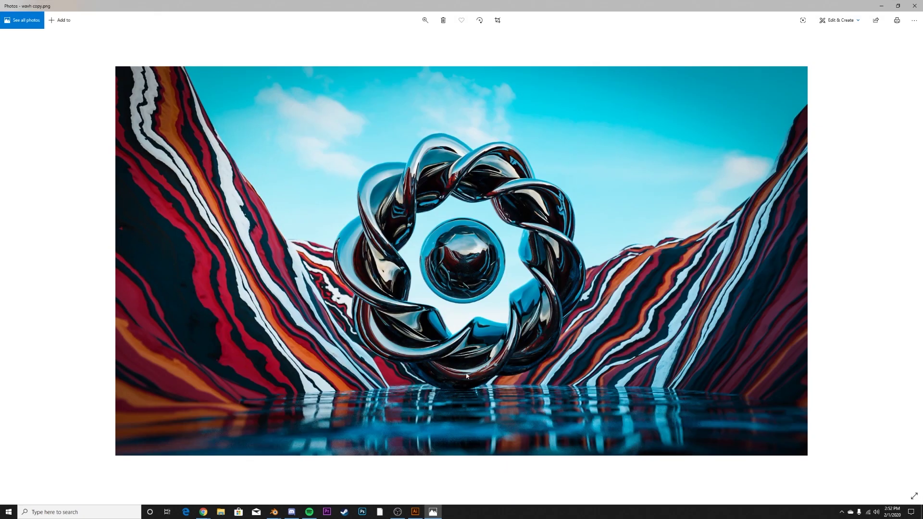
click(881, 6)
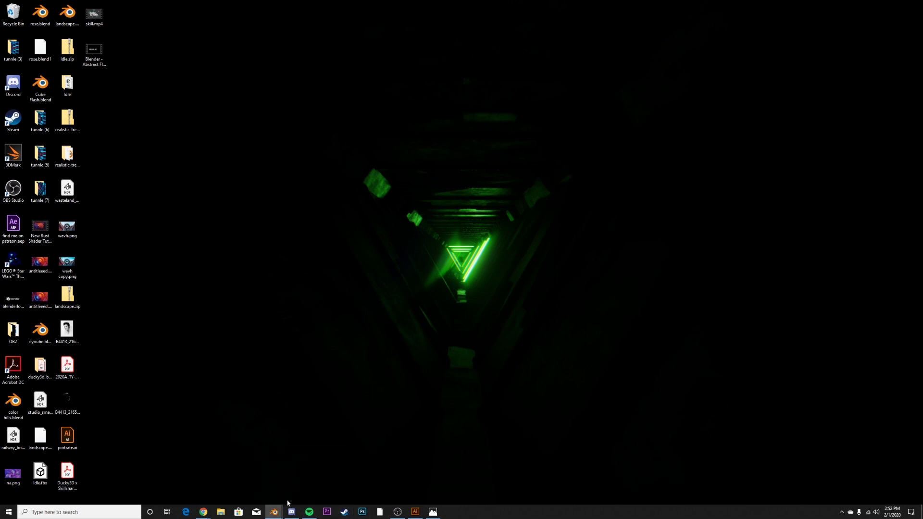
mouse_move(276, 513)
click(251, 487)
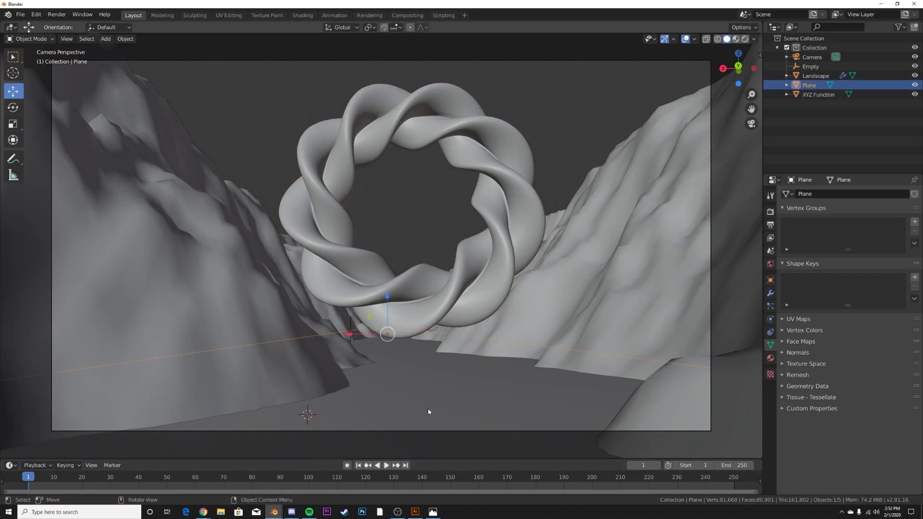
- Raise the water plane slightly and lower the twisted torus by 0.0324 m so it sits near the water
mouse_move(389, 297)
mouse_down()
mouse_move(394, 269)
mouse_move(391, 295)
mouse_move(399, 284)
mouse_up()
click(399, 284)
drag(413, 172, 411, 175)
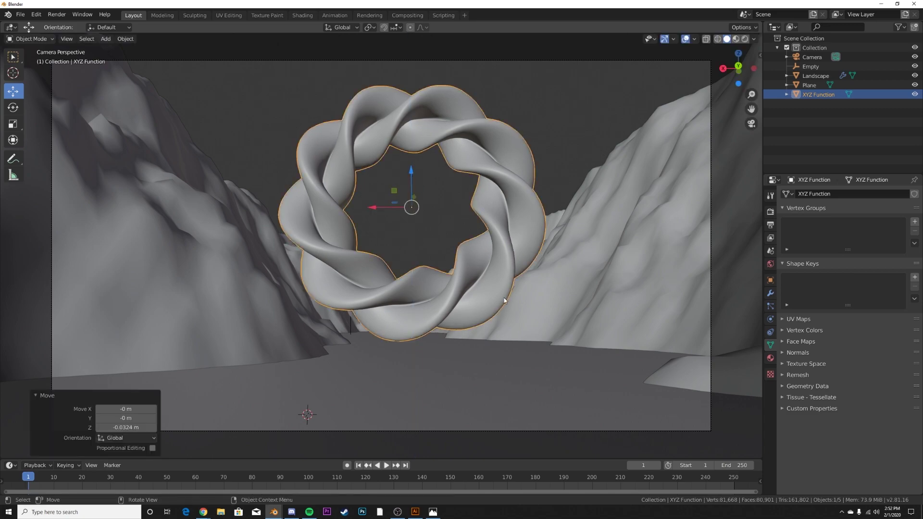
- Check the adjusted water level and torus position through the camera with Rendered shading
scroll(504, 298, down, 1)
key(a)
key(ctrl+z)
key(z)
click(532, 199)
scroll(490, 255, up, 1)
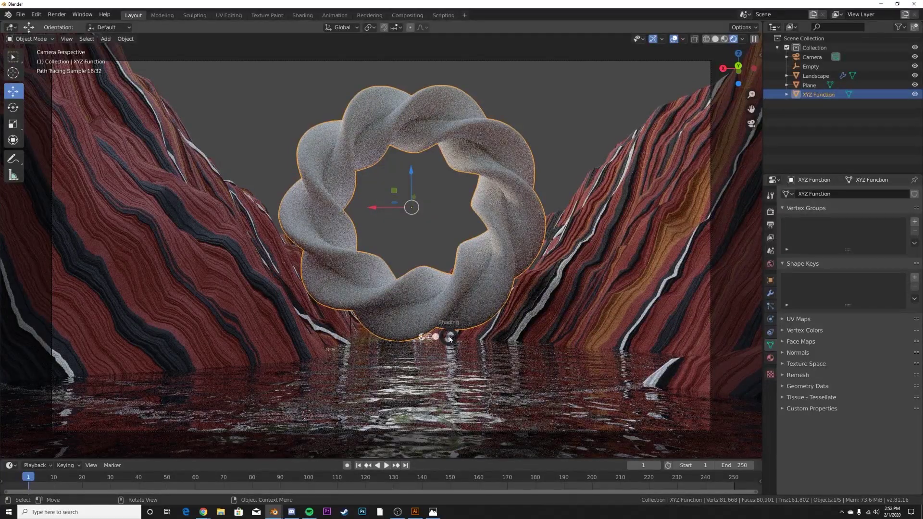
- Return the viewport to Solid shading, switch to Chrome and open the HDRIs catalogue on hdrihaven.com
click(507, 342)
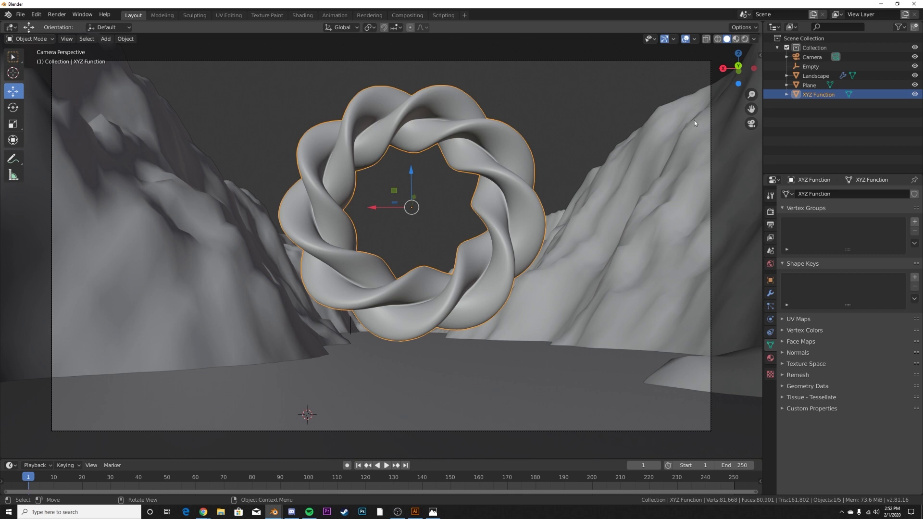
mouse_move(203, 511)
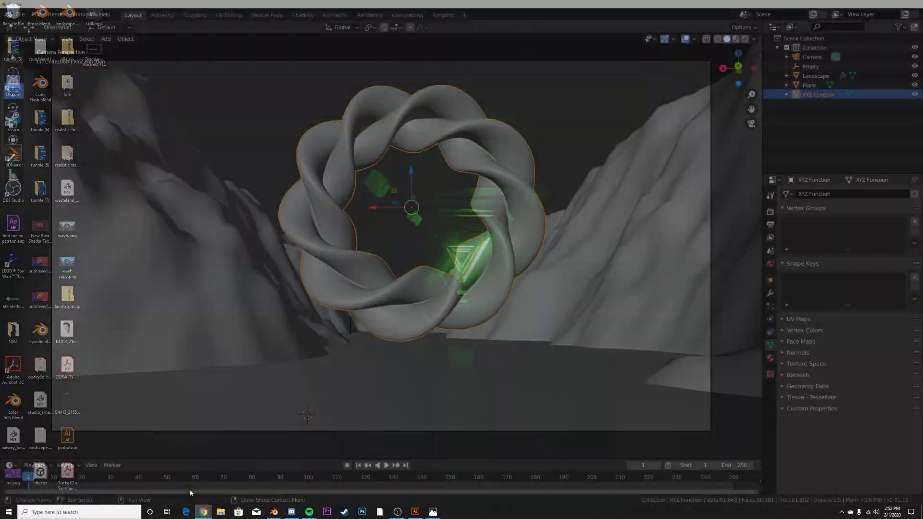
click(190, 493)
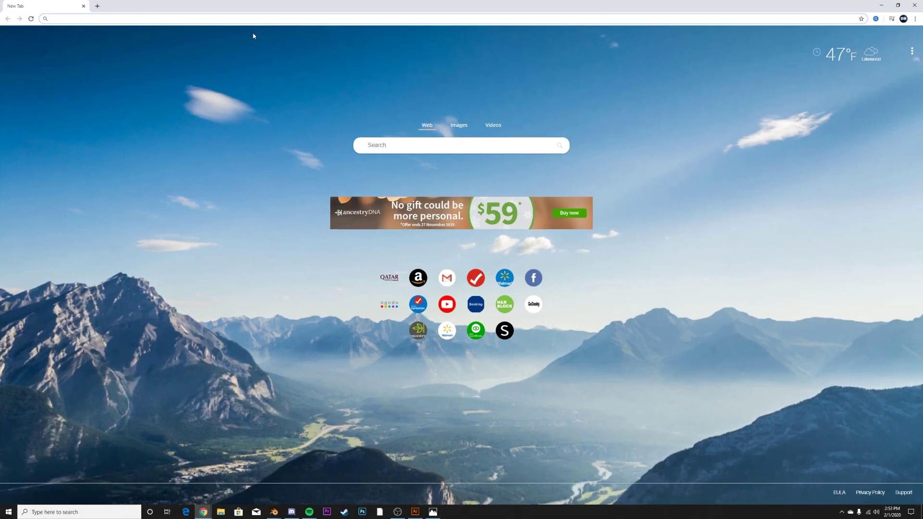
text(hdr)
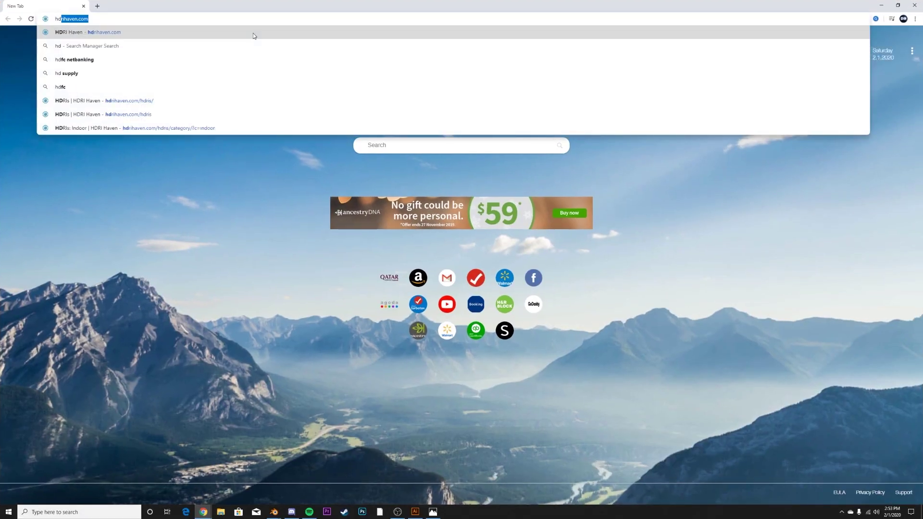
key(Return)
scroll(415, 236, down, 3)
scroll(420, 246, up, 3)
click(720, 38)
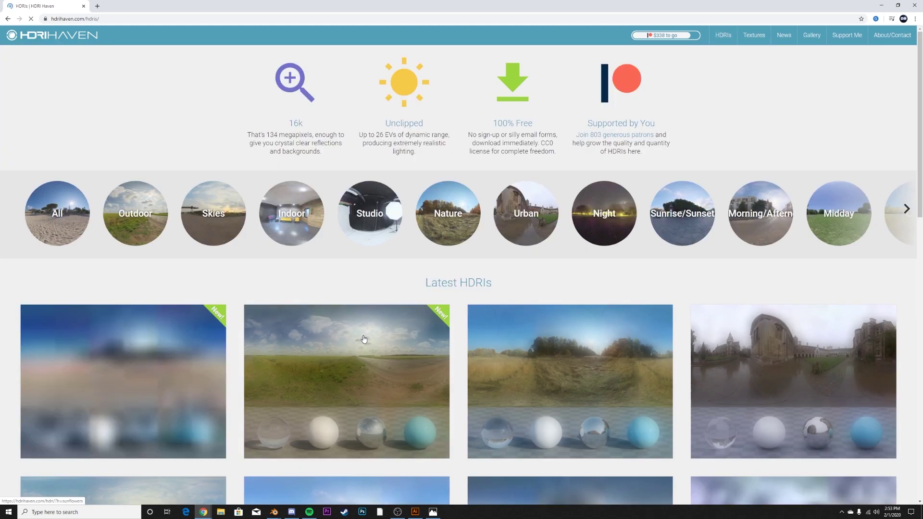
- Download the 4k HDR version of the Sunflowers HDRI
scroll(367, 332, down, 3)
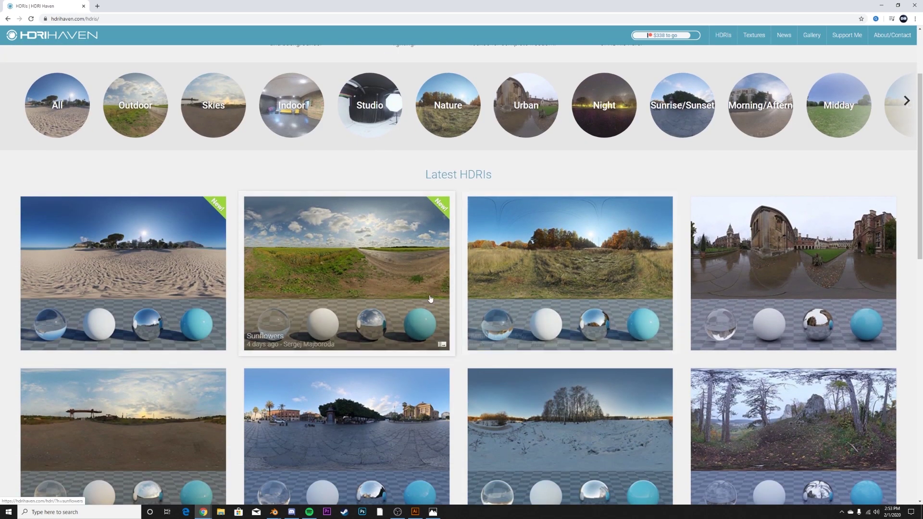
click(389, 290)
scroll(390, 291, down, 3)
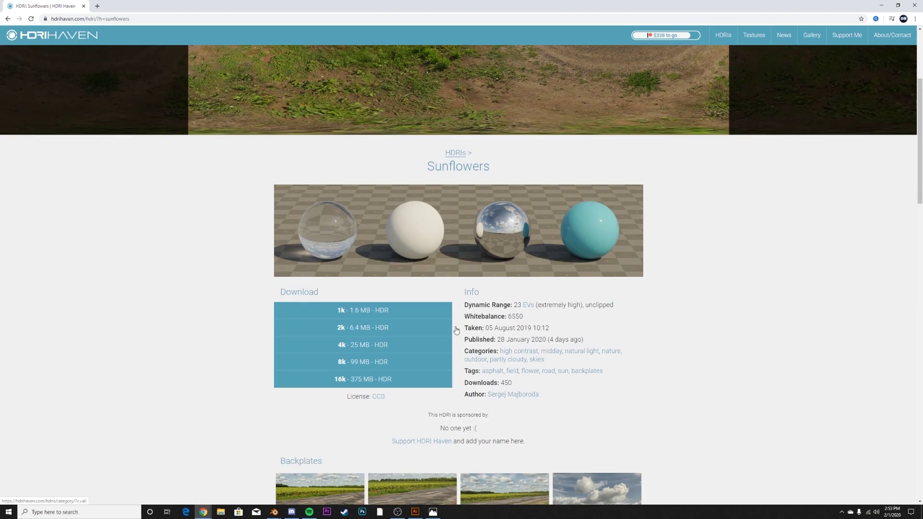
click(366, 345)
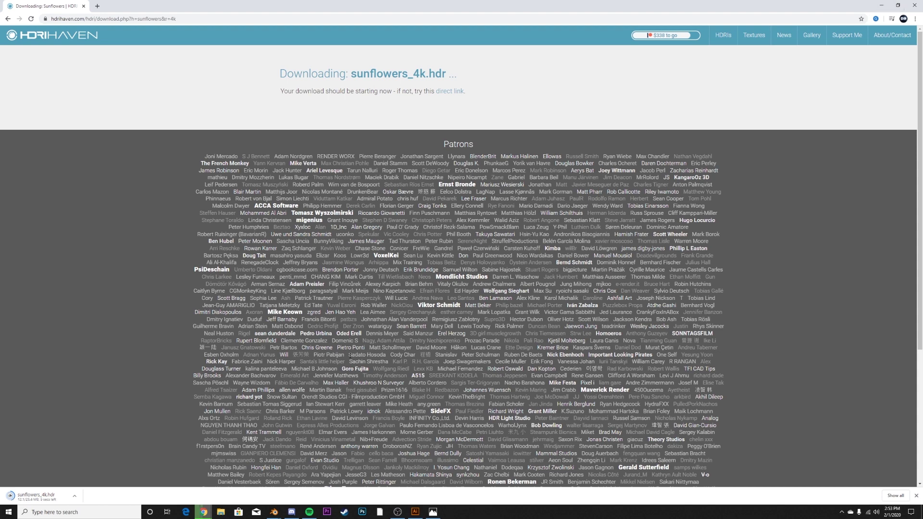
- Back in Blender, preview the camera view in Rendered shading with Scene World lighting enabled
click(429, 387)
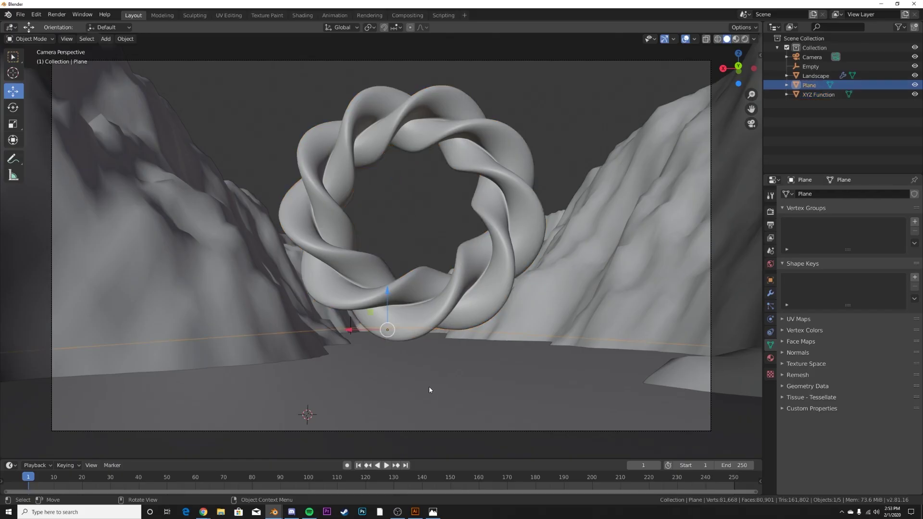
key(z)
click(529, 346)
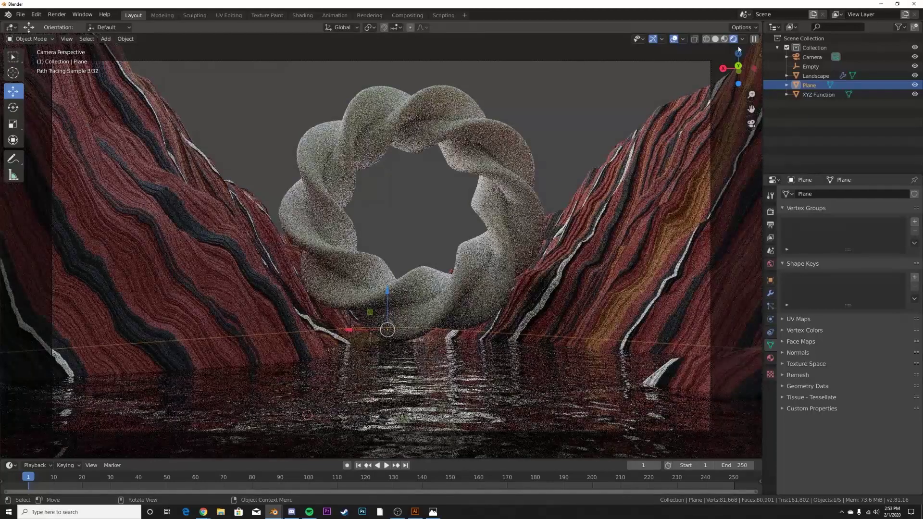
click(742, 39)
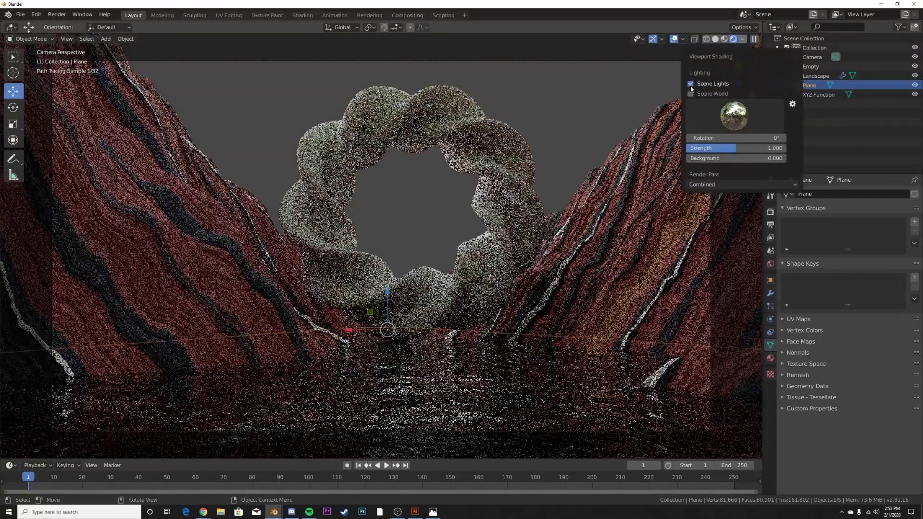
click(691, 94)
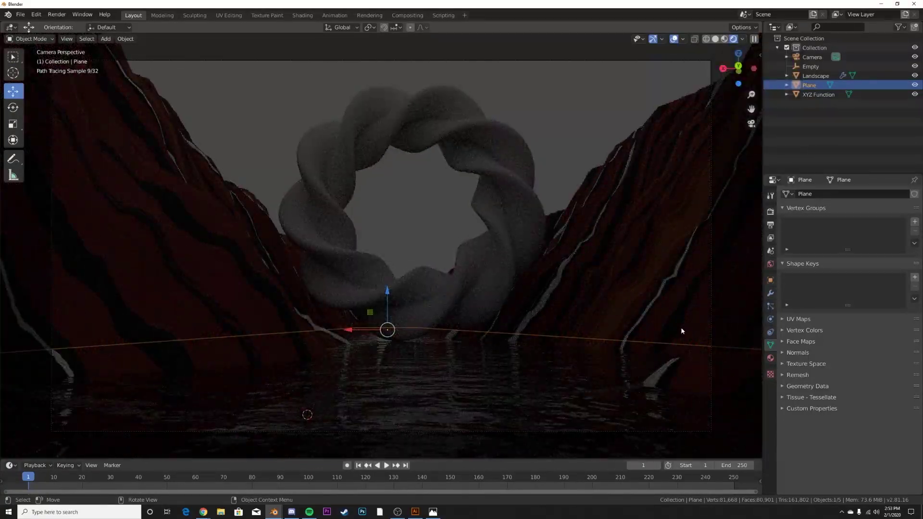
- Set the world background color to an Environment Texture and load sunflowers_4k.hdr from the Desktop folder
click(770, 264)
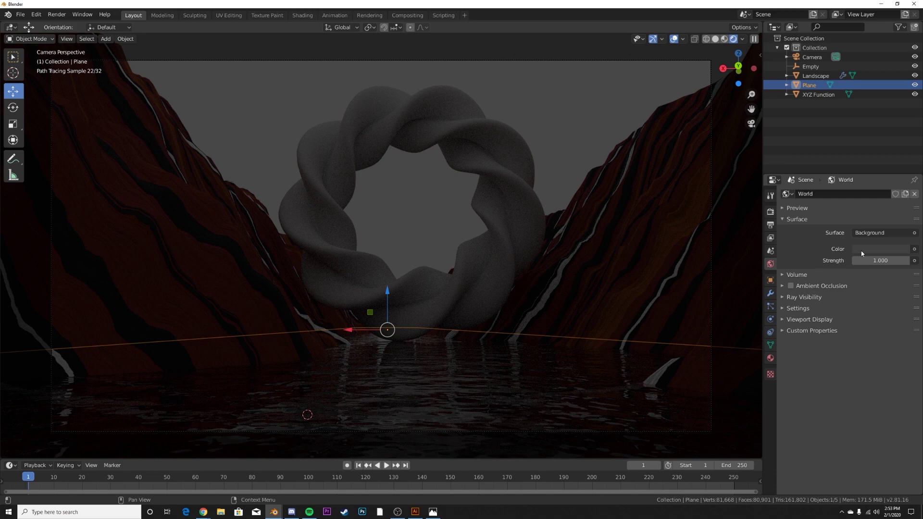
click(915, 248)
click(725, 290)
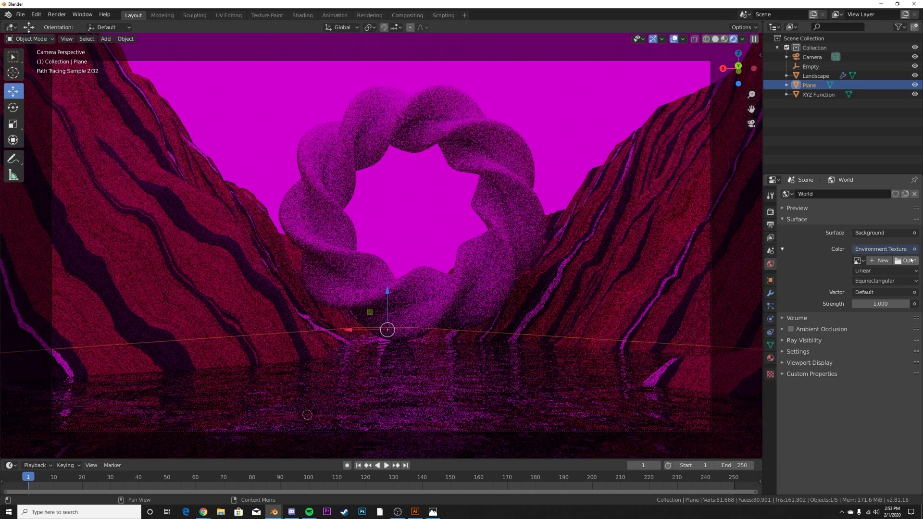
click(910, 260)
click(266, 270)
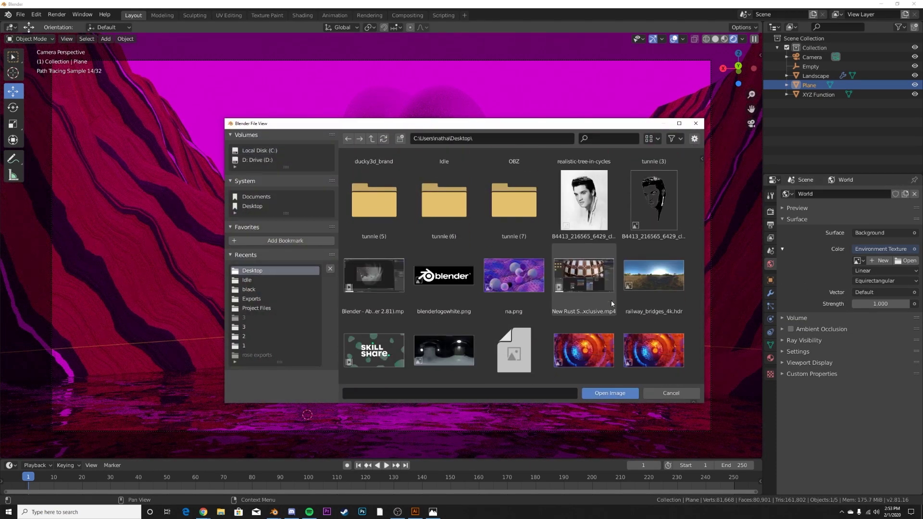
scroll(611, 301, down, 5)
double_click(517, 276)
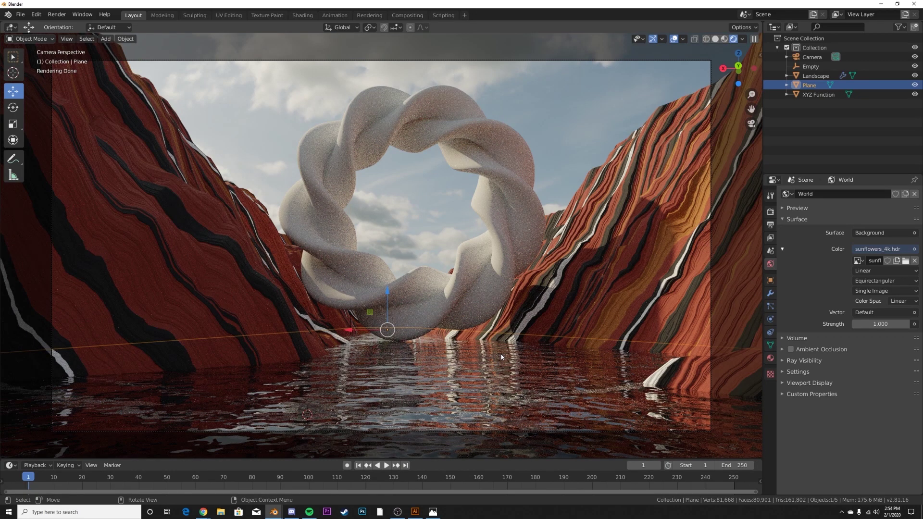
- In the Shading workspace, look through the camera and enable Scene Lights and Scene World for the preview
click(302, 15)
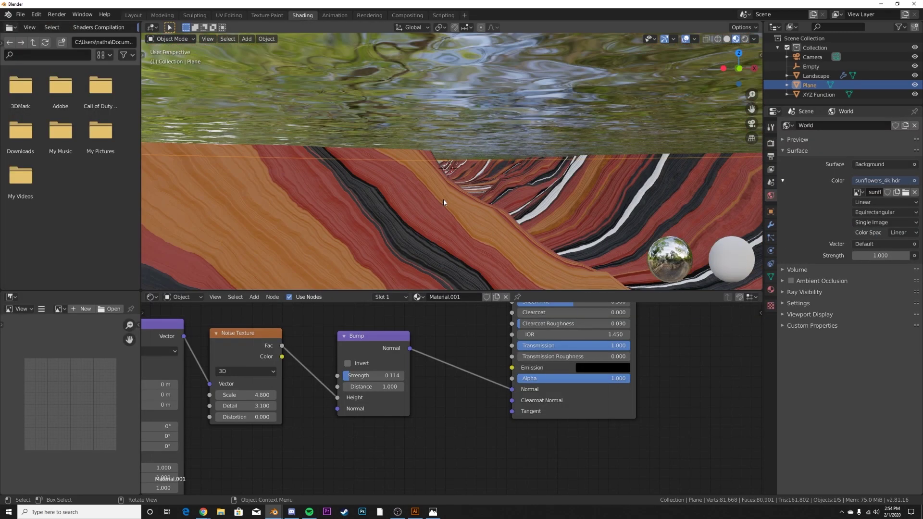
key(KP_0)
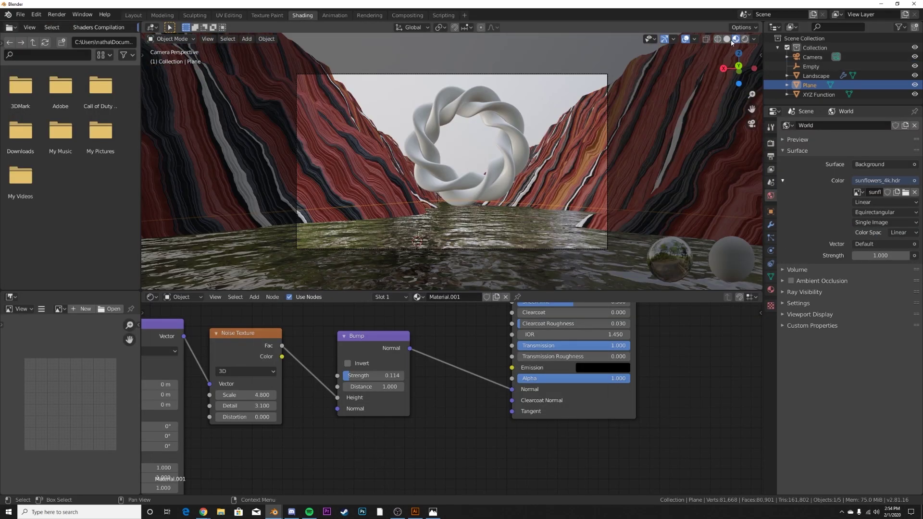
click(753, 39)
click(702, 83)
click(702, 94)
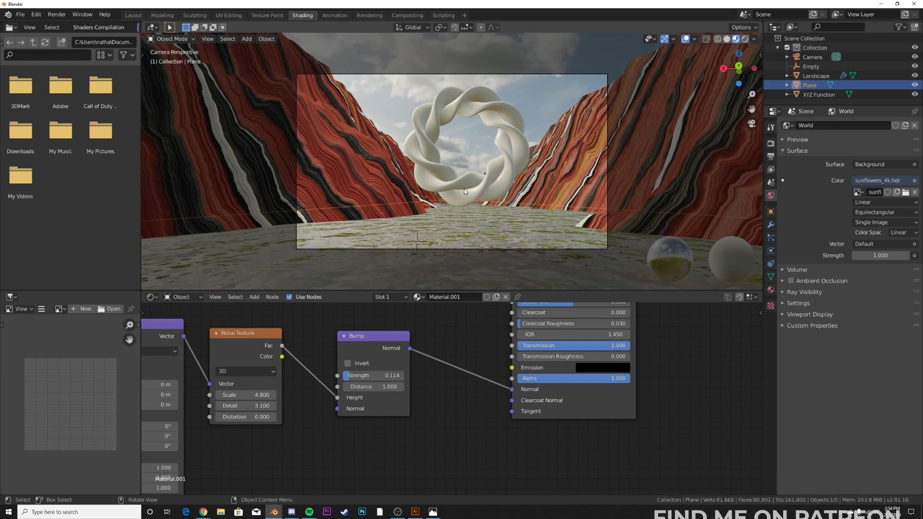
- Show the World shader nodes and add Mapping and Texture Coordinate nodes to the sunflowers_4k.hdr texture
middle_drag(337, 337, 434, 332)
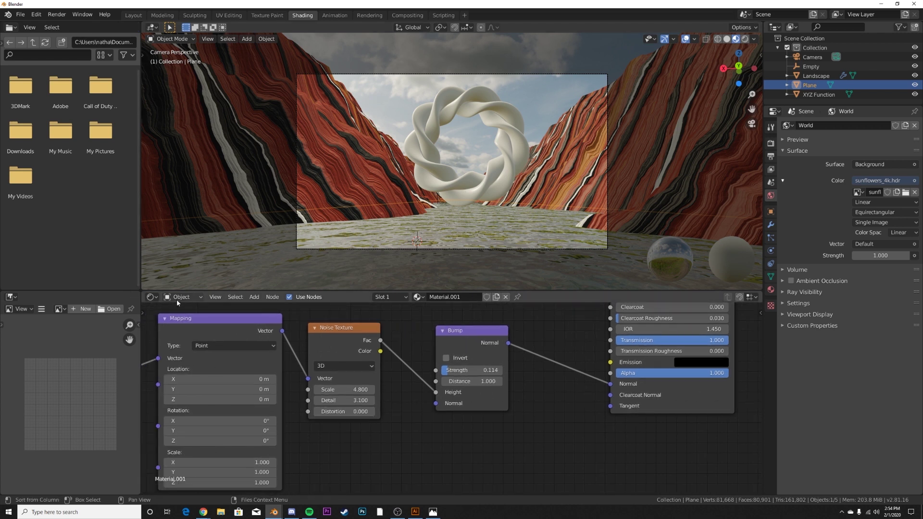
click(186, 302)
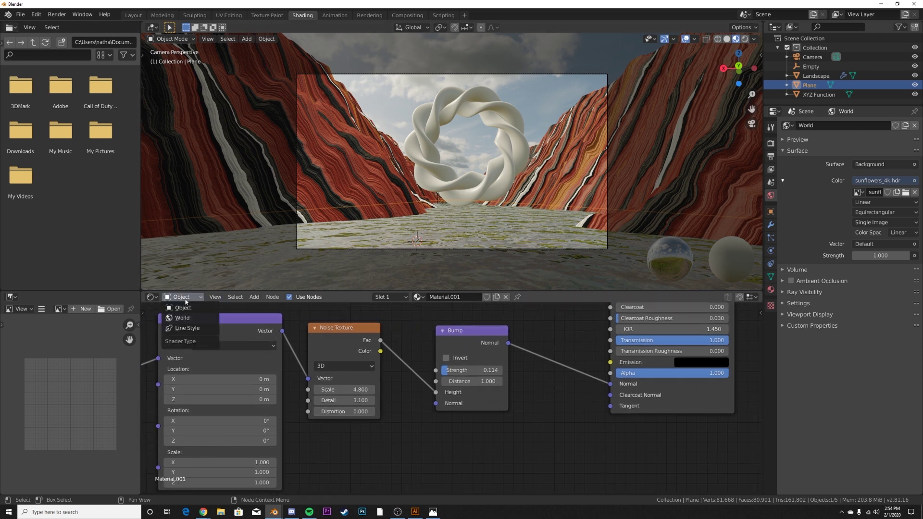
click(183, 323)
key(Home)
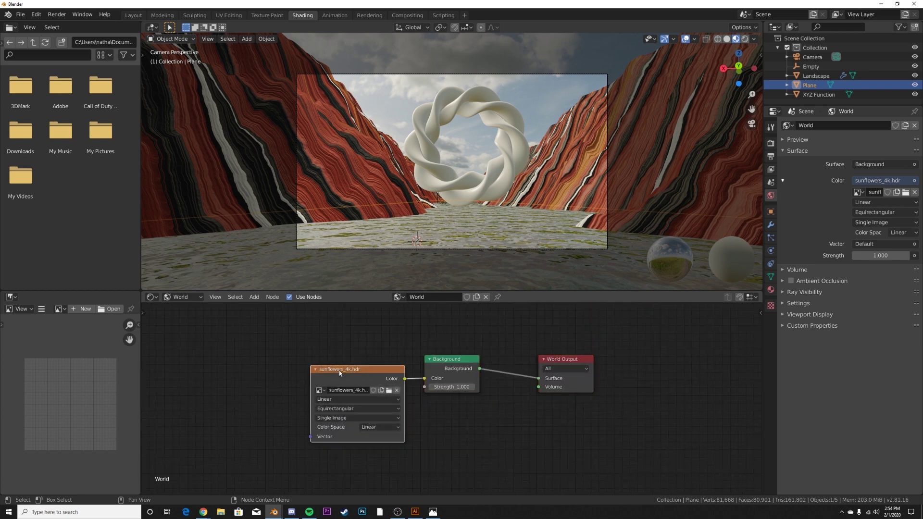
key(ctrl+t)
middle_drag(323, 374, 344, 346)
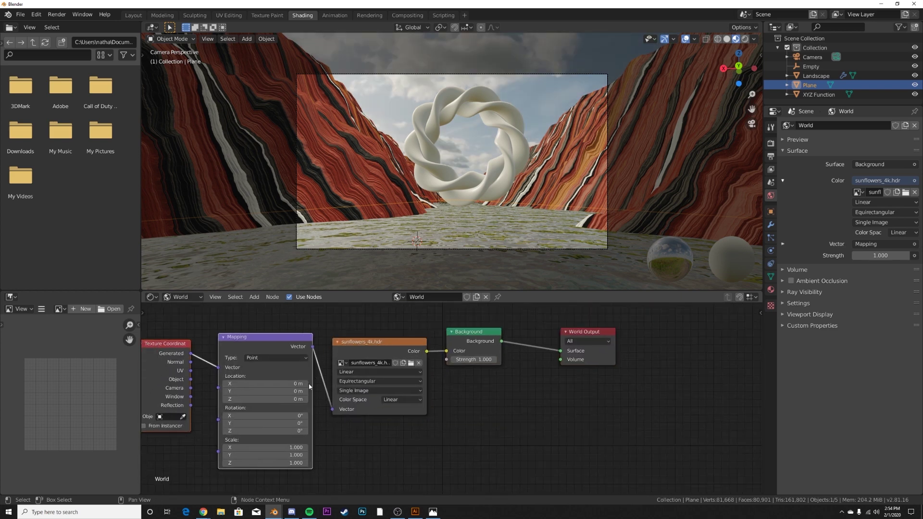
- Rotate the sky by setting the Mapping node's Z rotation to 211° and preview it in Rendered shading
drag(267, 431, 433, 431)
key(z)
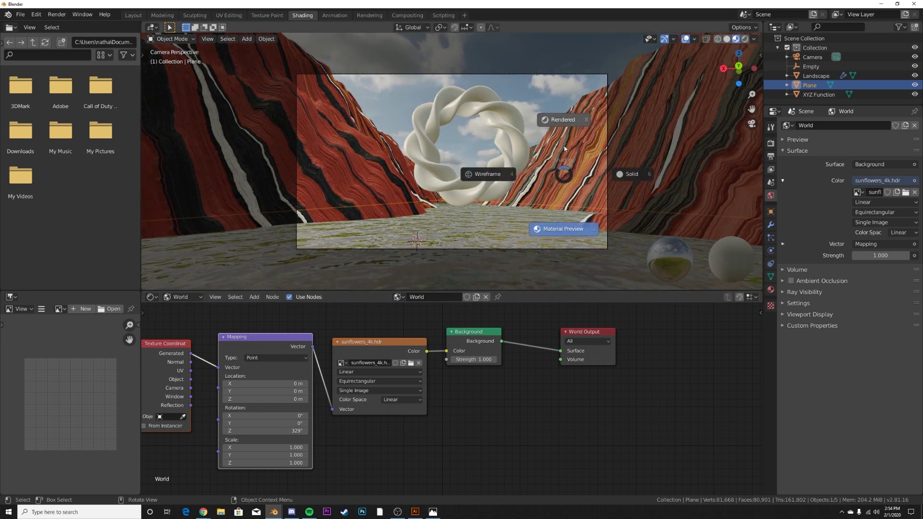
click(565, 229)
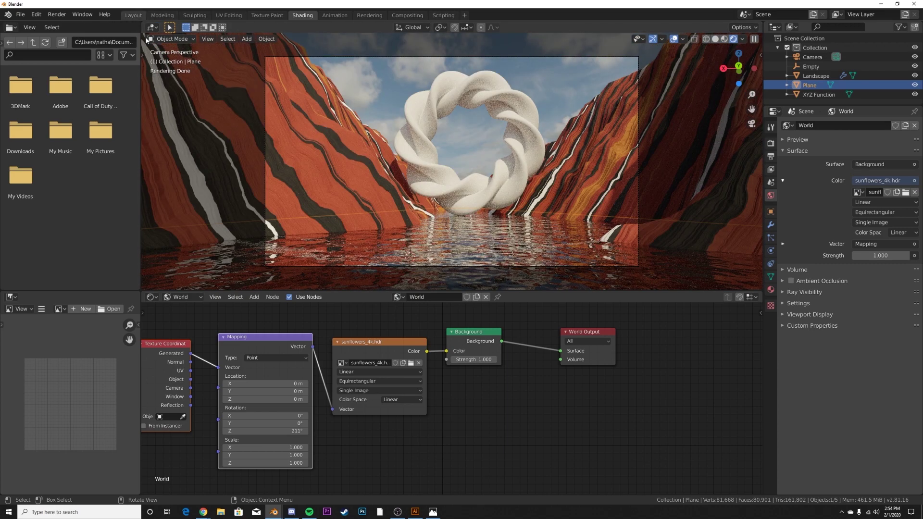
- In the Layout workspace, give the twisted torus a new material
click(133, 15)
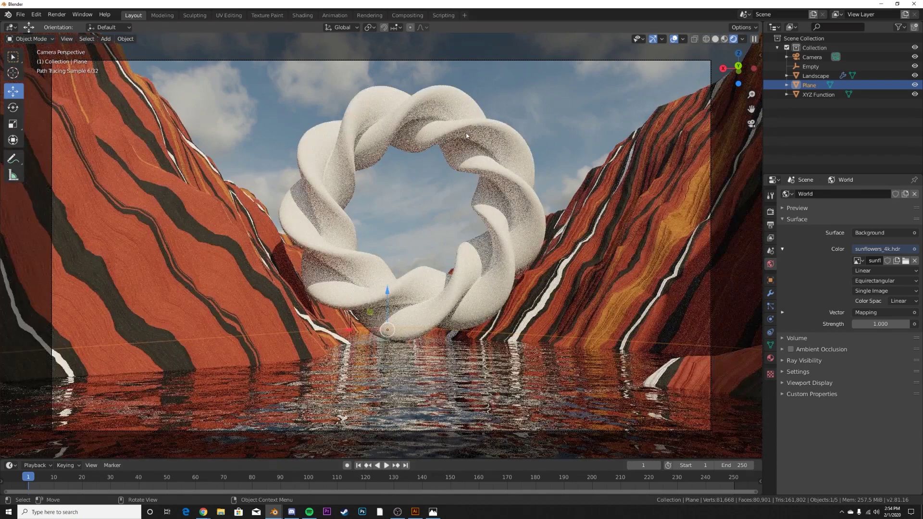
click(466, 133)
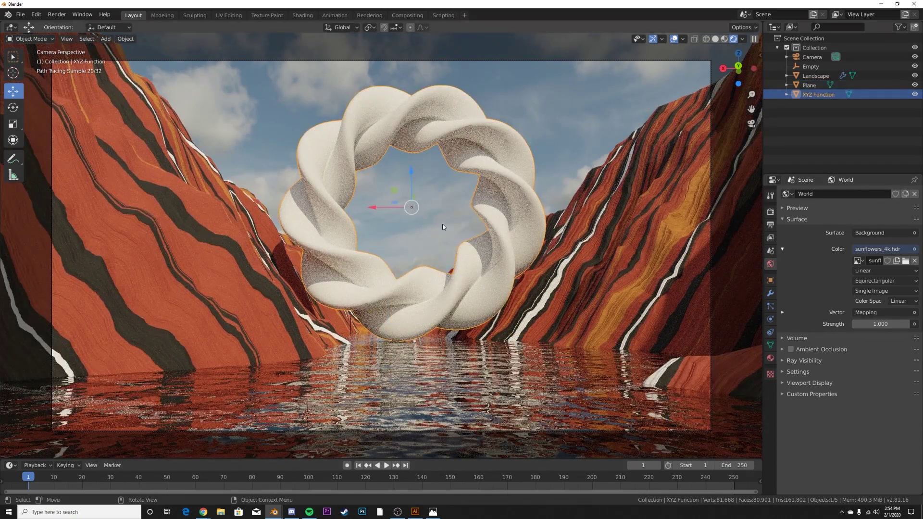
click(773, 361)
click(835, 224)
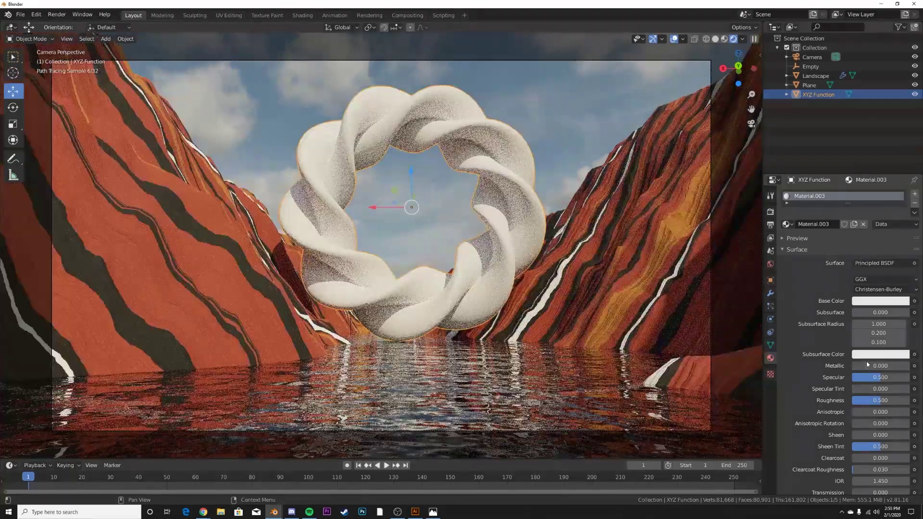
- Make the torus material chrome with Metallic 1.000, Roughness 0.000 and a base color value of about 0.769, and deselect the torus
drag(868, 365, 908, 365)
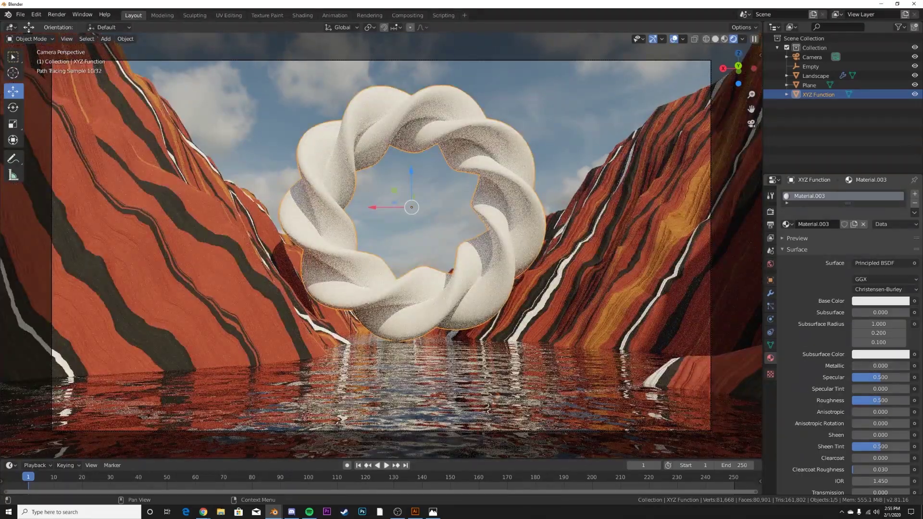
drag(871, 401, 852, 400)
click(879, 301)
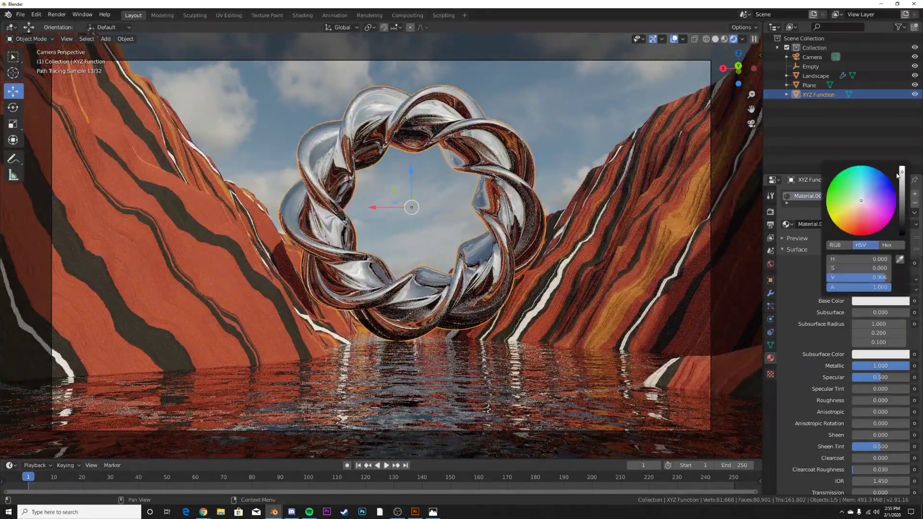
drag(901, 177, 901, 180)
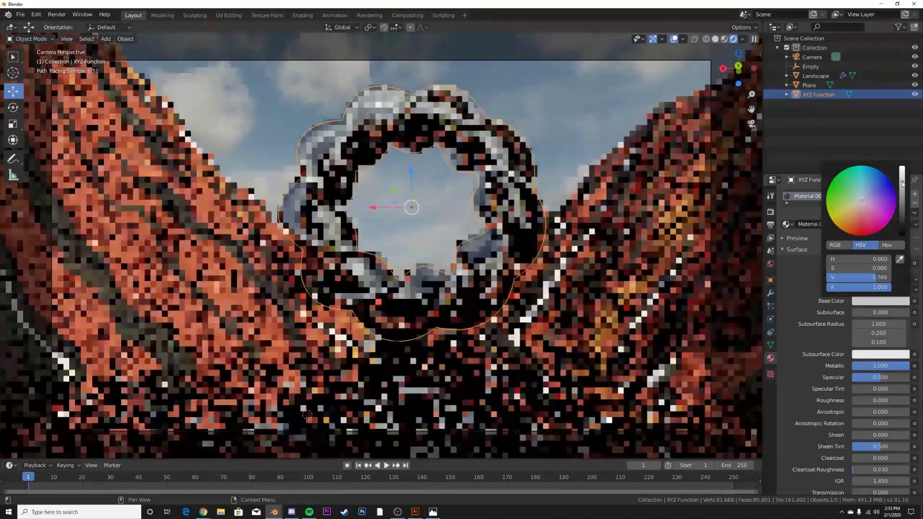
click(543, 112)
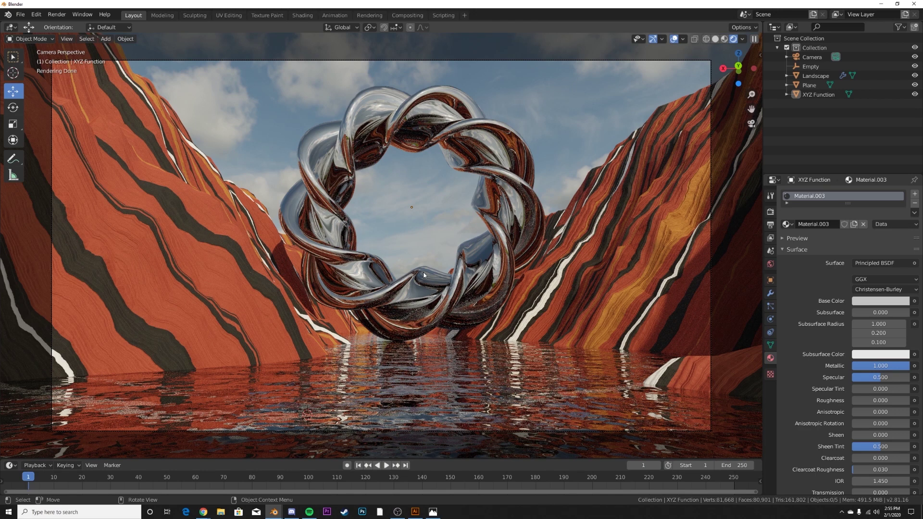
- Switch the viewport to Solid shading and add an ico sphere mesh to the scene
key(z)
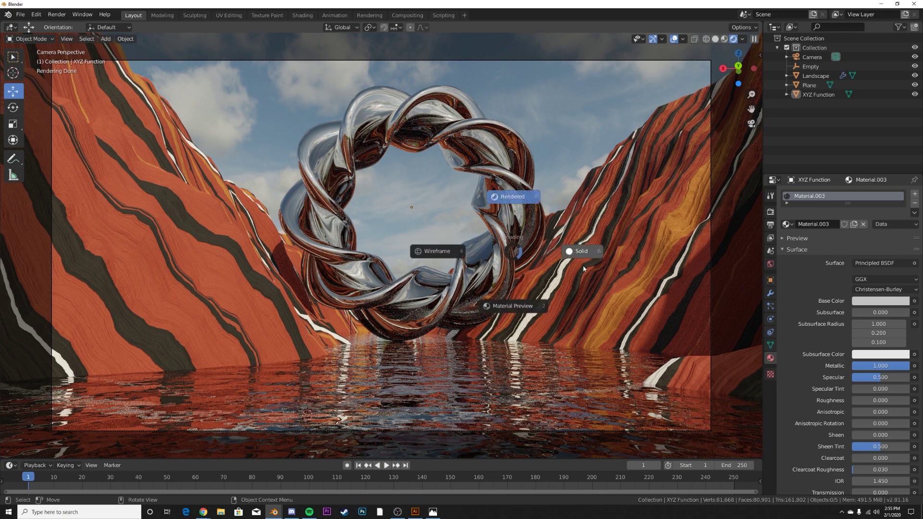
click(582, 262)
key(shift+a)
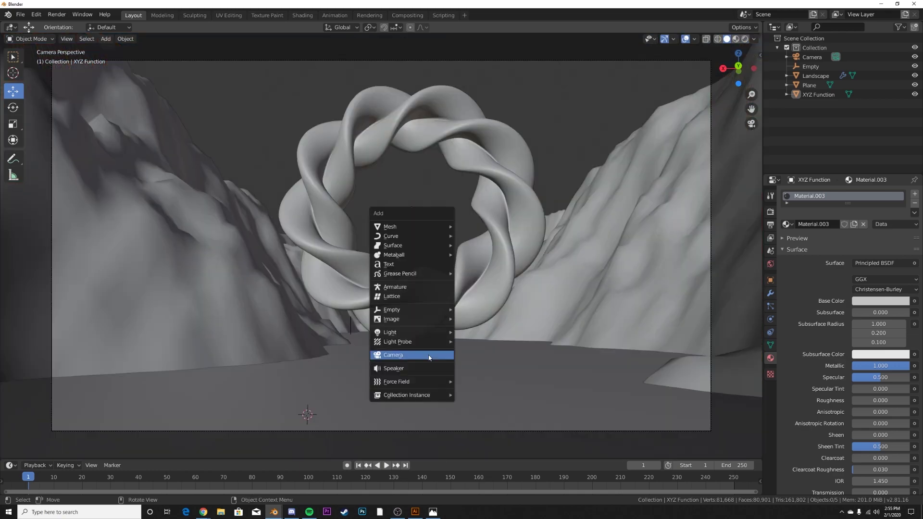
mouse_move(401, 228)
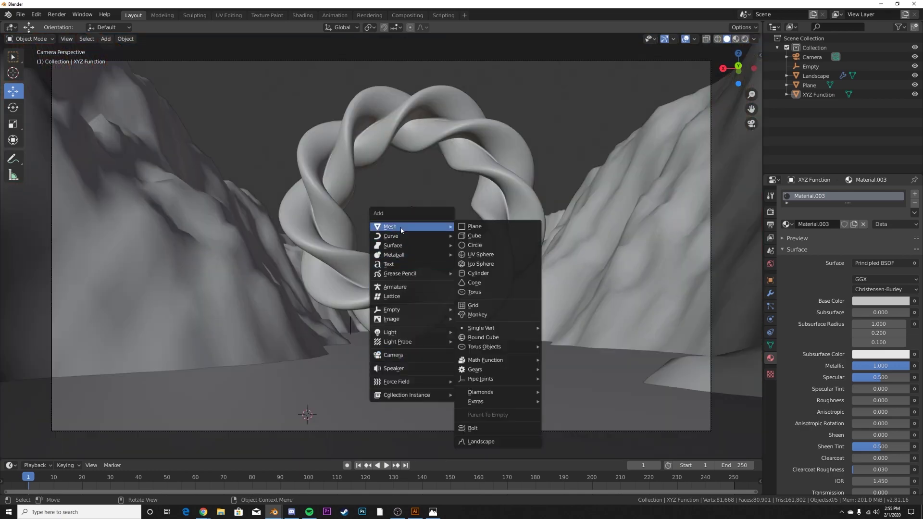
click(481, 263)
- Subdivide the whole ico sphere in Edit Mode with 4 cuts and return to Object Mode
key(Tab)
right_click(483, 263)
click(483, 263)
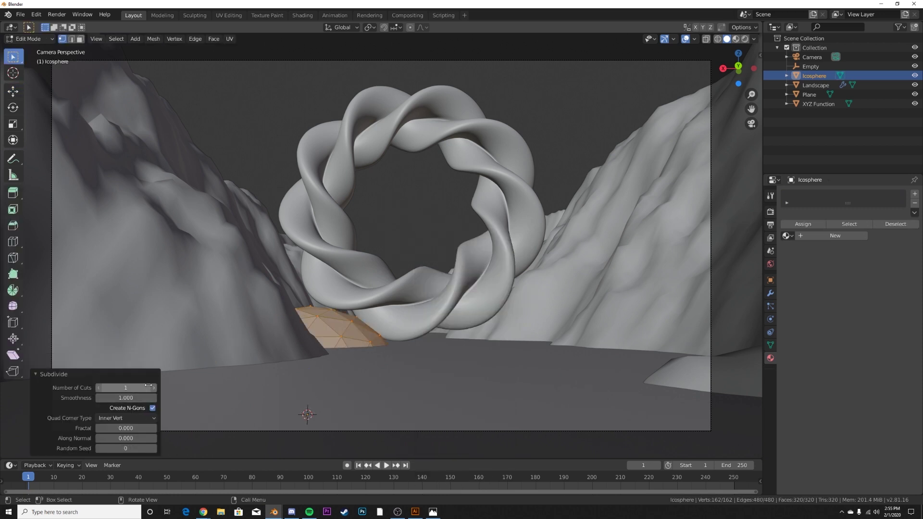
click(155, 387)
click(156, 387)
click(155, 388)
key(Tab)
- Centre the ico sphere inside the torus ring at a smaller scale and assign it the torus's existing chrome material
drag(269, 414, 376, 415)
drag(416, 386, 430, 203)
middle_drag(430, 202, 426, 240)
drag(408, 236, 411, 221)
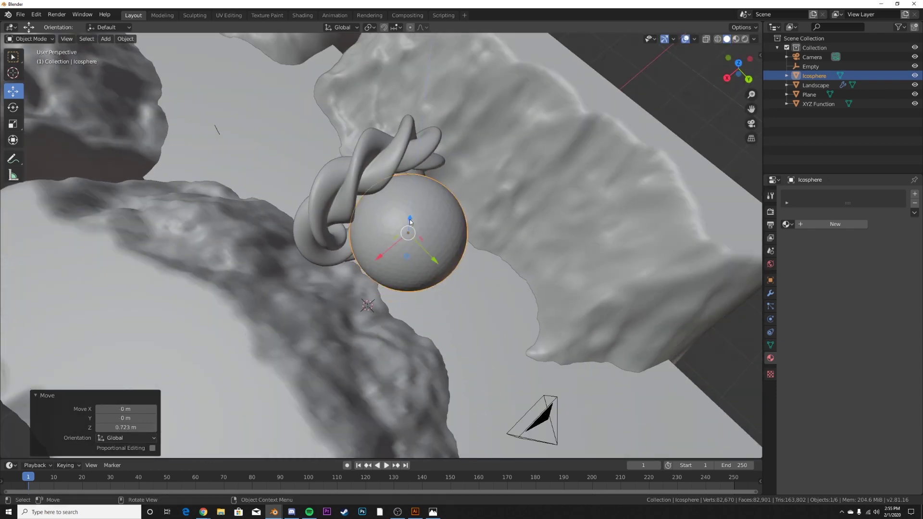
drag(434, 253, 395, 222)
middle_drag(395, 222, 353, 172)
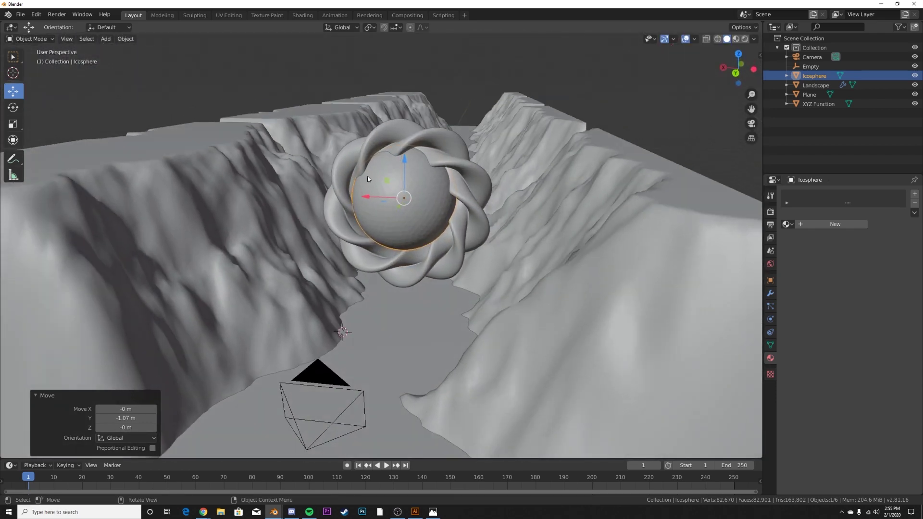
key(s)
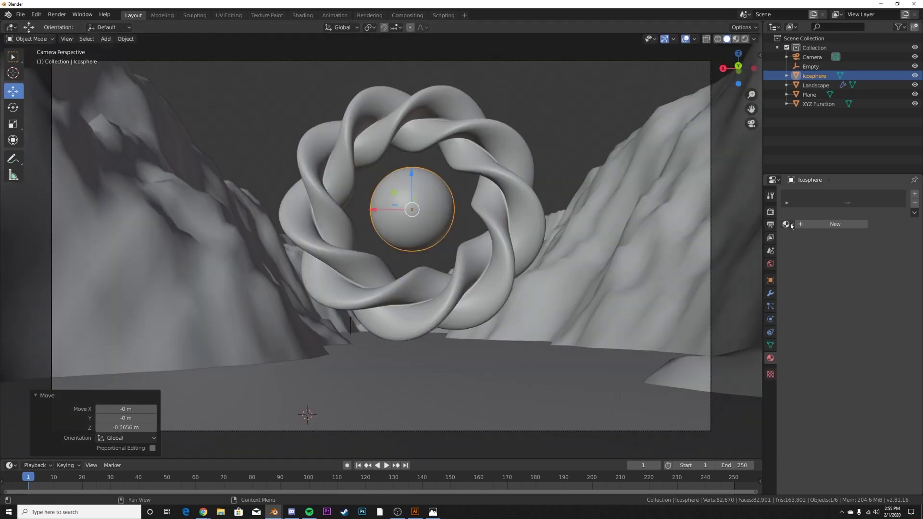
click(788, 225)
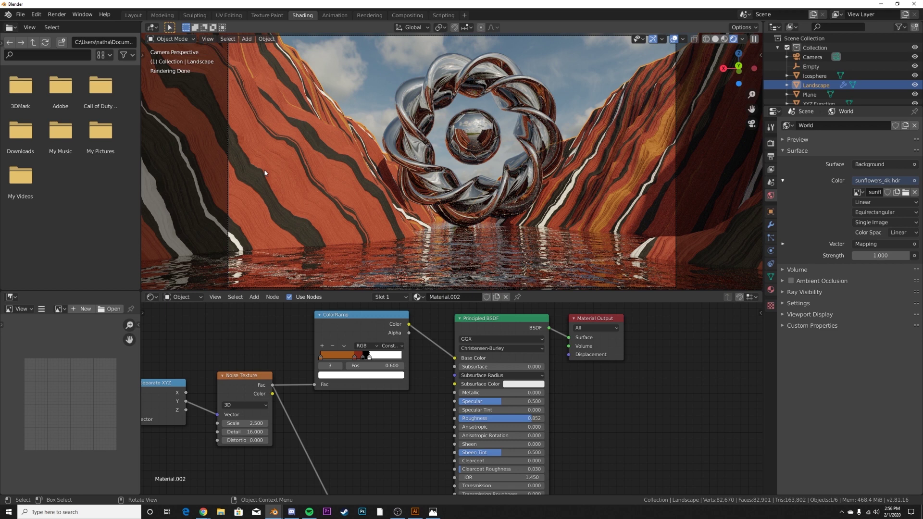
- In the landscape material's base color ColorRamp, move the black stop to 0.501 and the dark red stop to 0.464
click(364, 357)
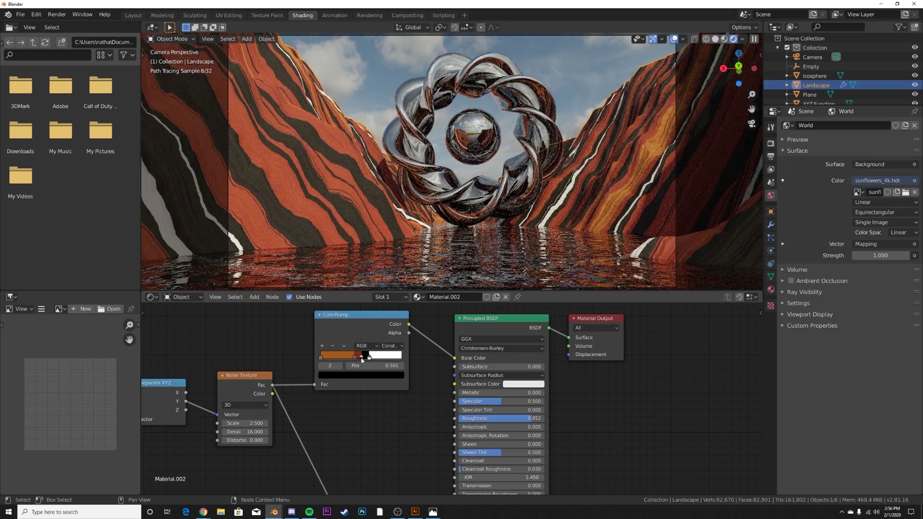
drag(355, 358, 358, 359)
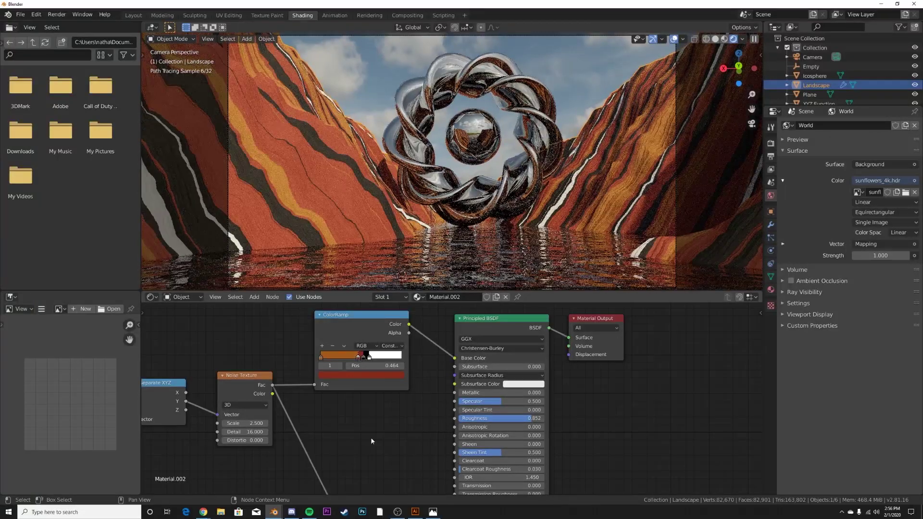
- Add a second ColorRamp node to the landscape material, placed between the base color ramp and the Bump node
middle_drag(376, 422, 383, 396)
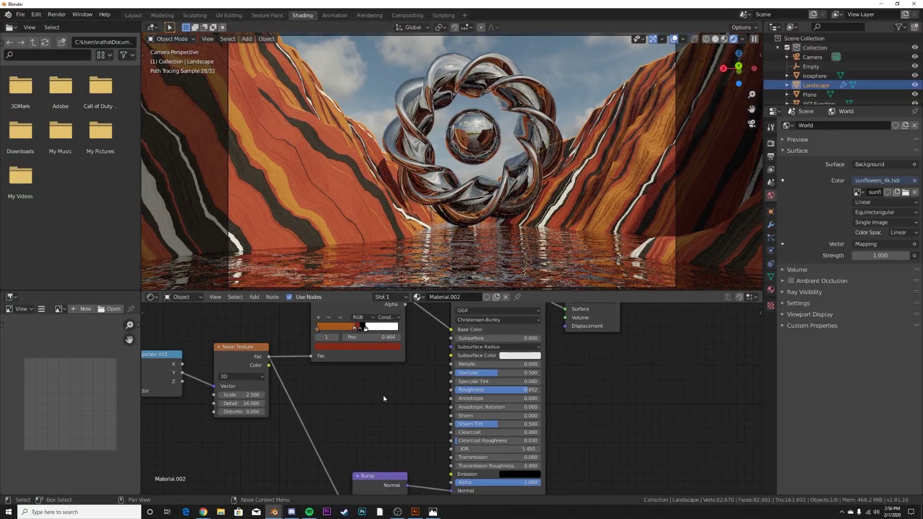
key(shift+a)
text(col)
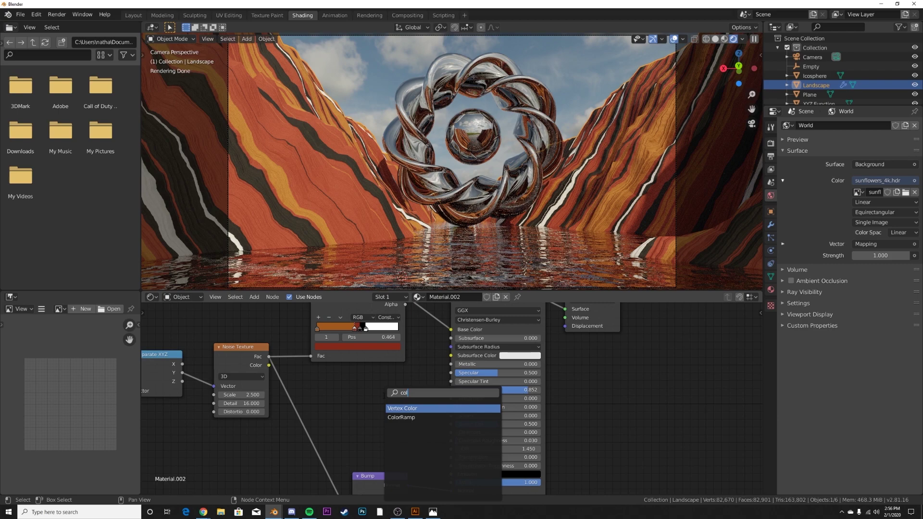
click(401, 418)
click(343, 377)
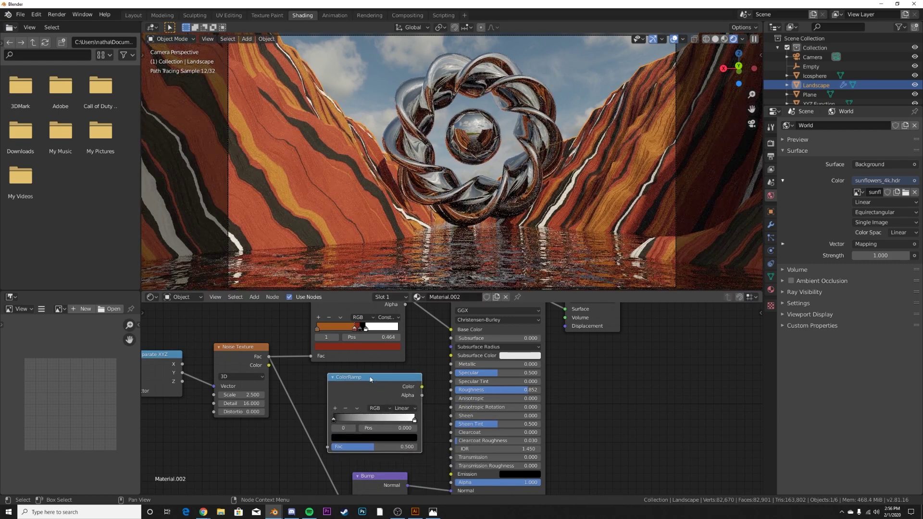
- Link the Noise Texture Fac through the new ColorRamp to the Principled BSDF Roughness, and move its white stop to 0.710
drag(422, 386, 450, 389)
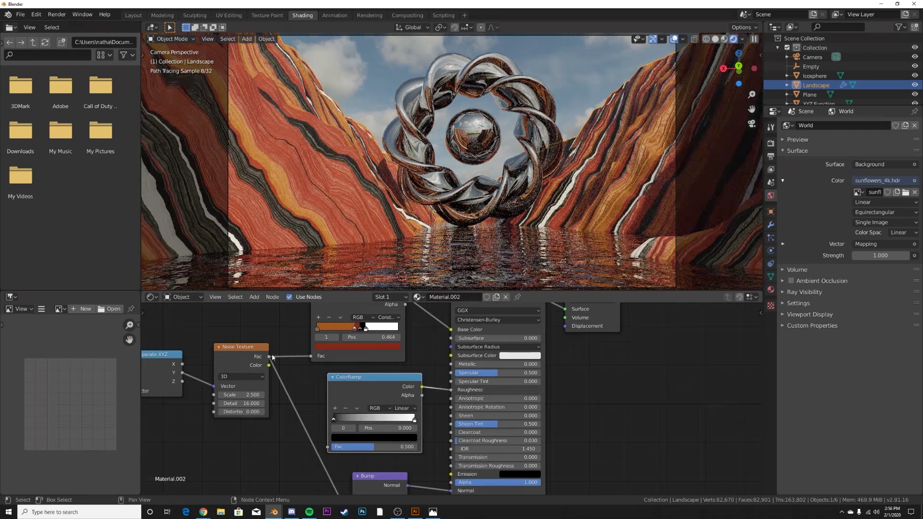
drag(272, 357, 307, 340)
drag(331, 432, 327, 447)
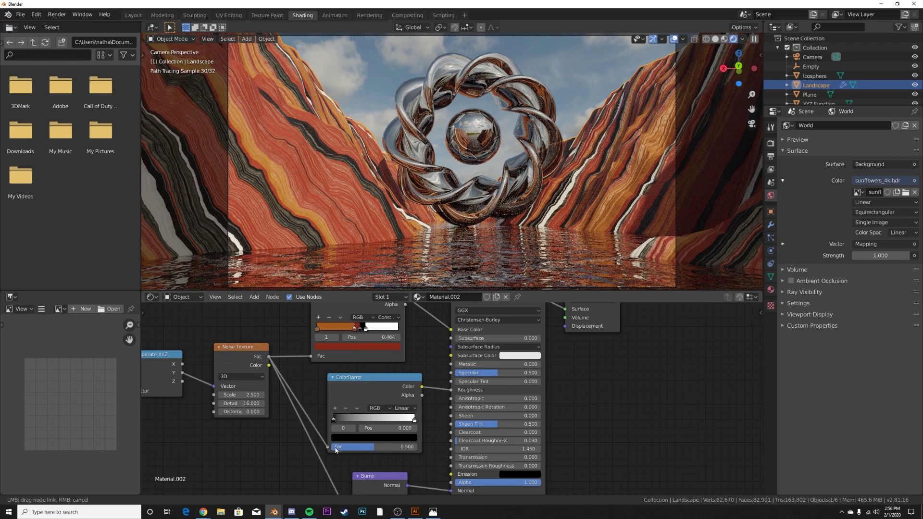
mouse_move(450, 390)
mouse_down()
mouse_move(425, 365)
mouse_move(451, 390)
mouse_up()
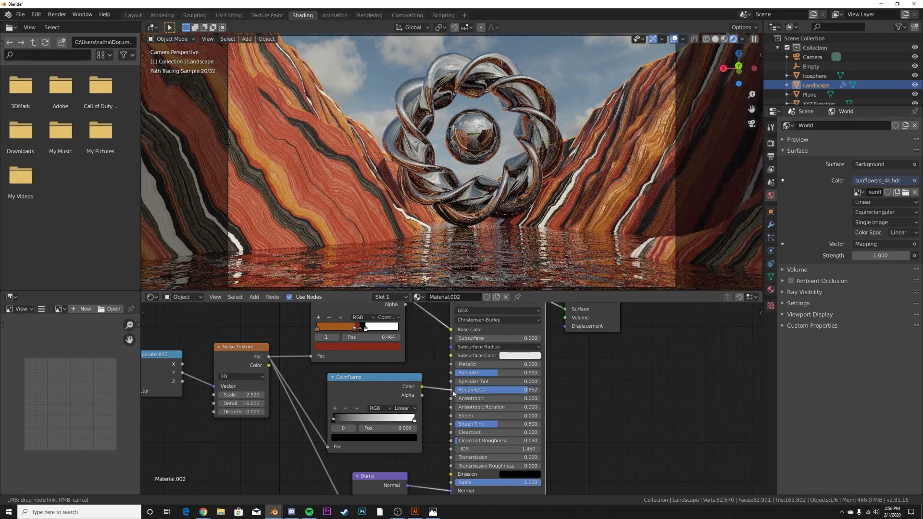
drag(414, 420, 390, 425)
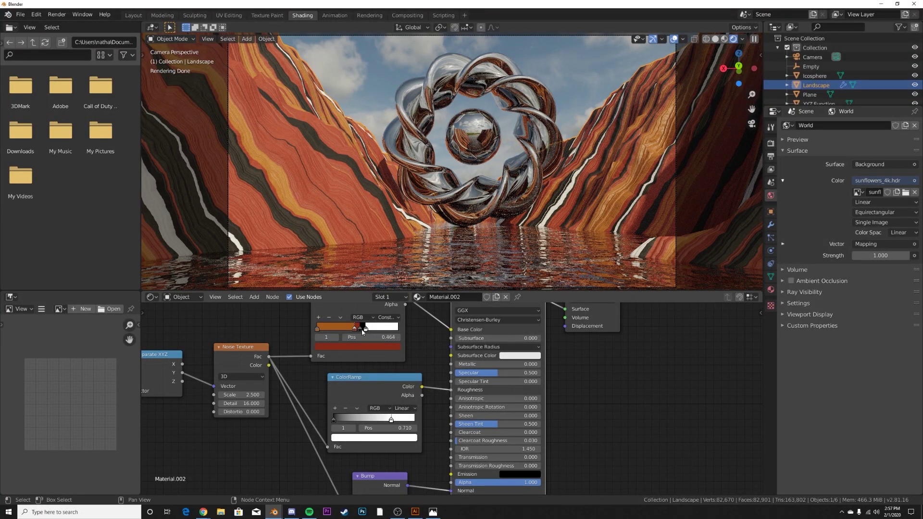
- Refine the rock bands in the base color ColorRamp by shifting the red and white stops and placing the black stop at 0.511
drag(356, 332, 358, 331)
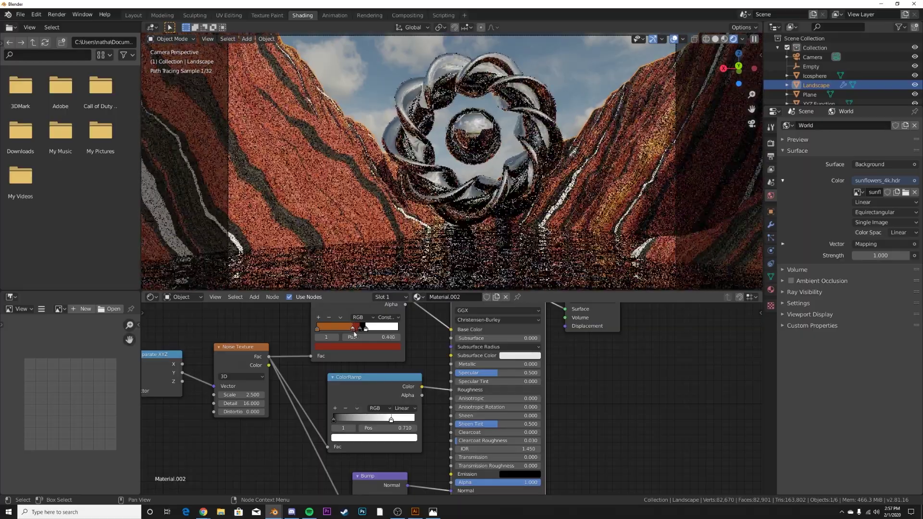
mouse_move(366, 331)
mouse_down()
mouse_move(383, 332)
mouse_move(365, 334)
mouse_up()
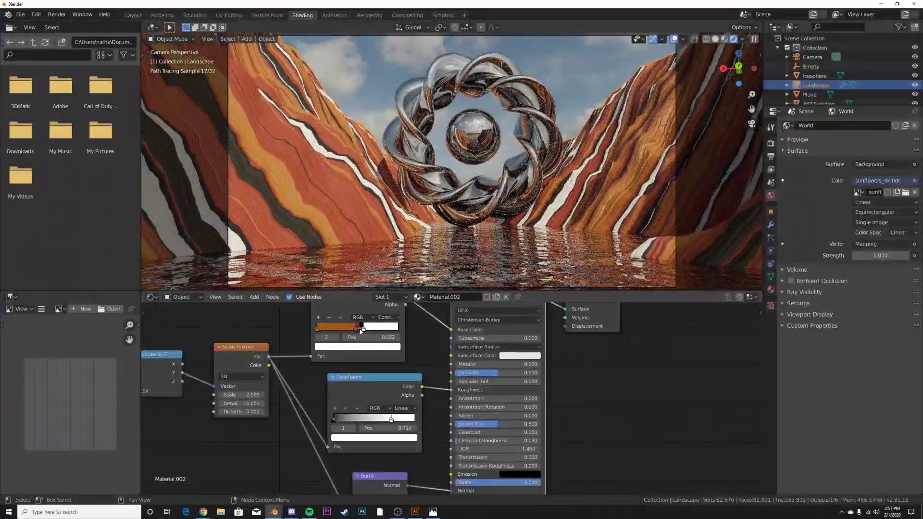
click(359, 329)
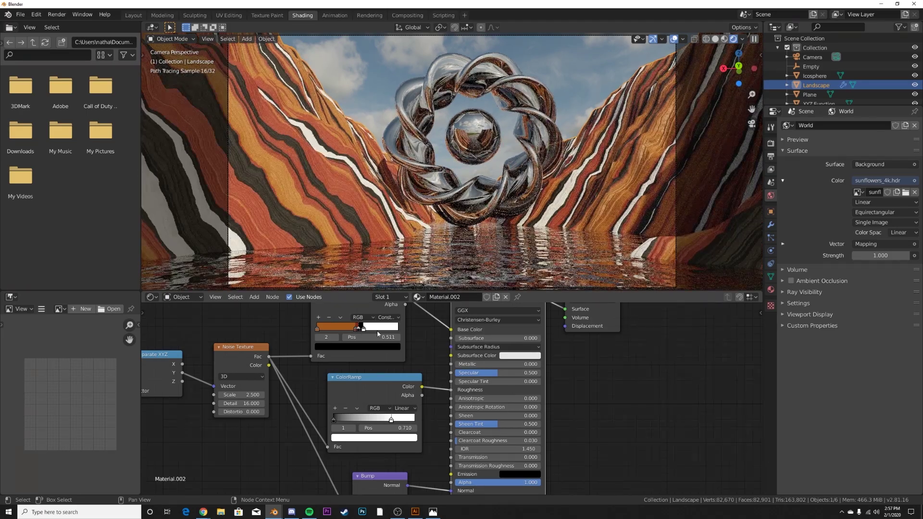
- Rotate the HDRI sky by setting the World Mapping node's Z rotation to 167°
click(134, 17)
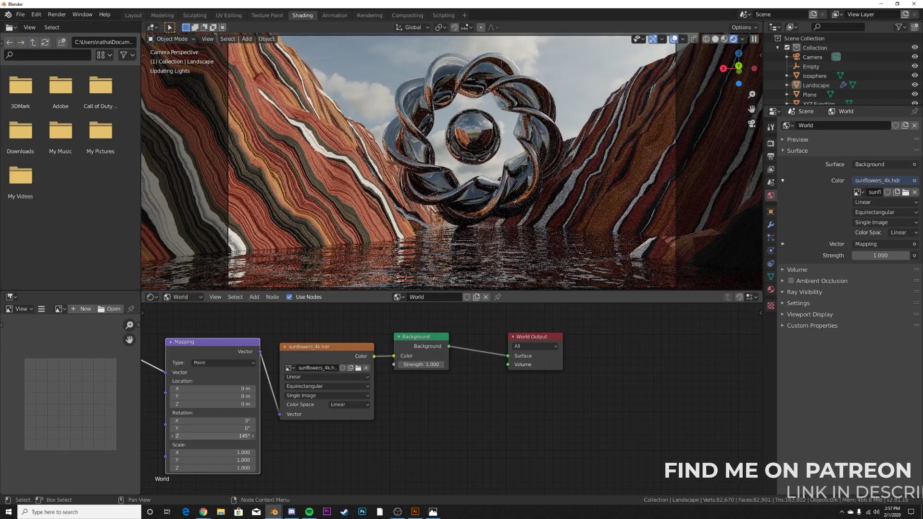
mouse_move(242, 436)
mouse_down()
mouse_move(255, 437)
mouse_move(237, 437)
mouse_up()
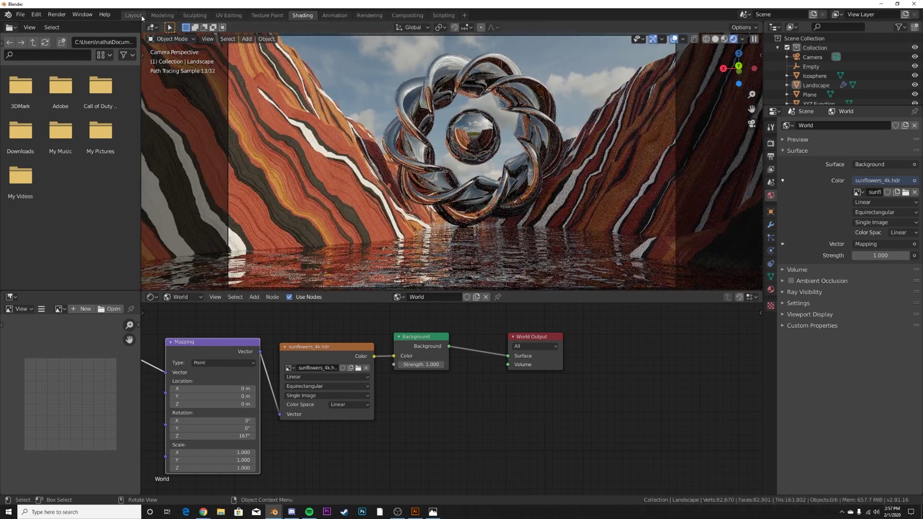
- Return to the Layout workspace and switch the viewport to Solid shading
click(136, 15)
key(z)
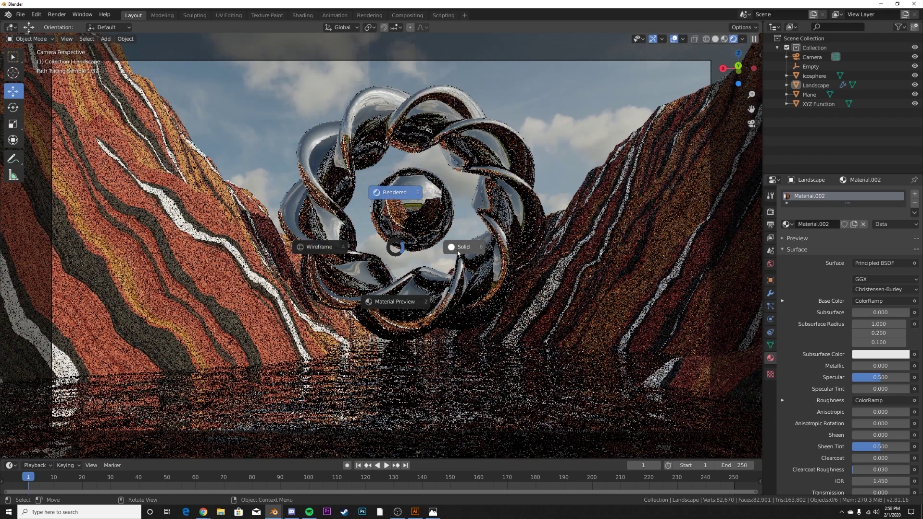
click(421, 254)
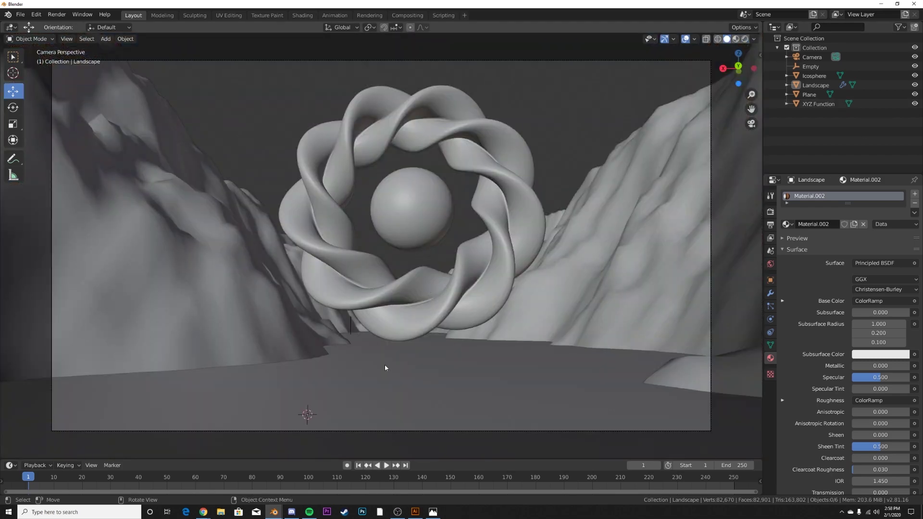
- Show the render properties with the Cycles sampling settings and start rendering the image
click(770, 212)
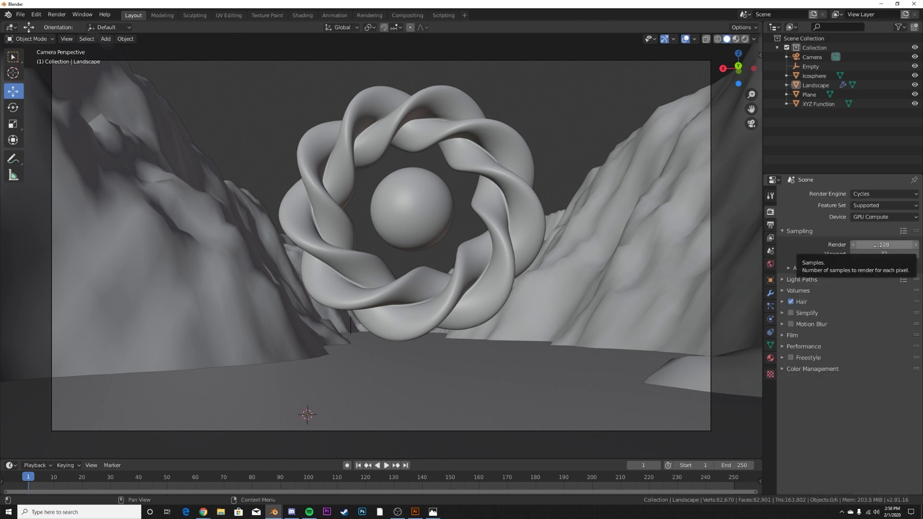
click(57, 14)
click(66, 30)
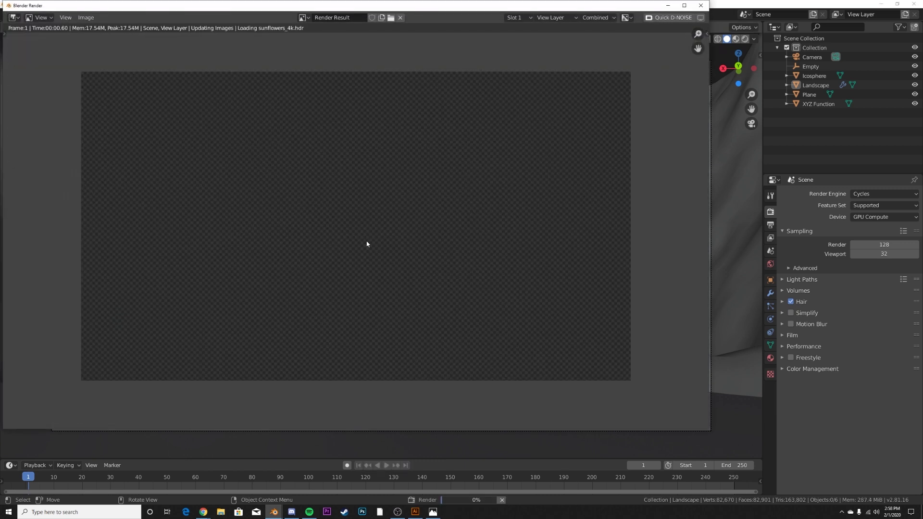